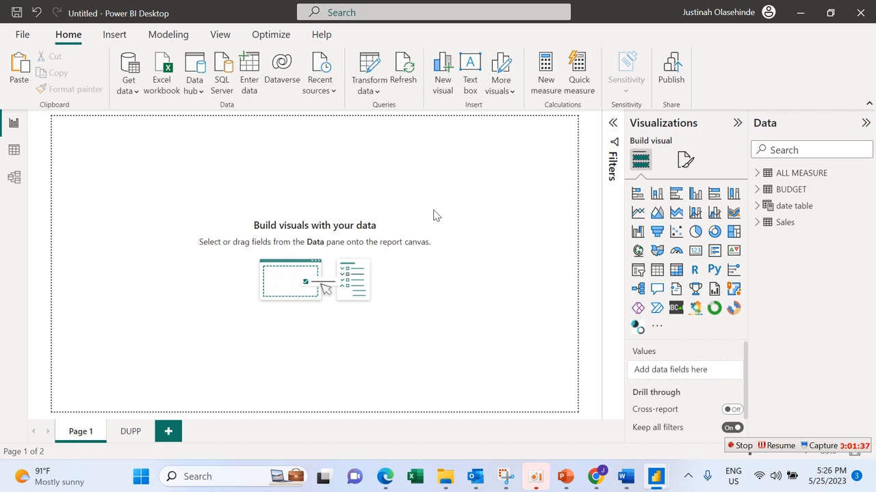
# Step: Add a card visual showing the SALES AMOUNT measure and shrink it to a compact card near the page's upper-left corner
pyautogui.click(695, 250)
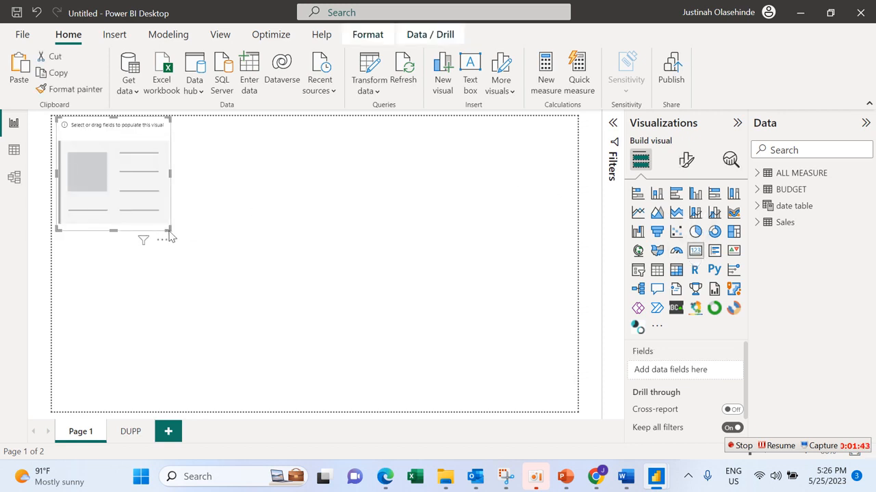
pyautogui.moveTo(170, 231); pyautogui.dragTo(189, 175)
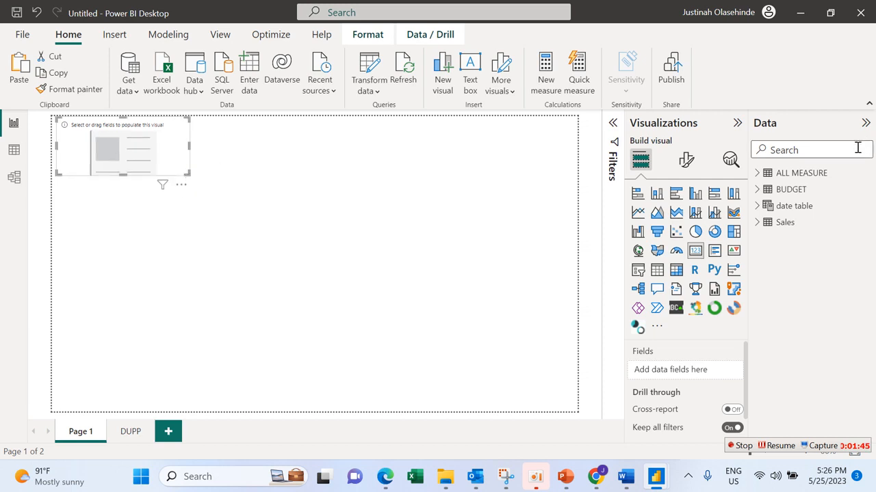
pyautogui.click(758, 175)
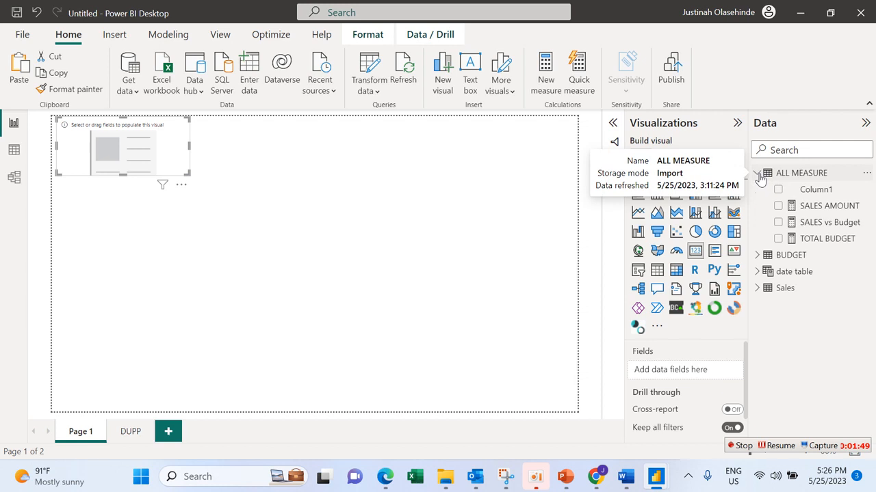
pyautogui.click(778, 206)
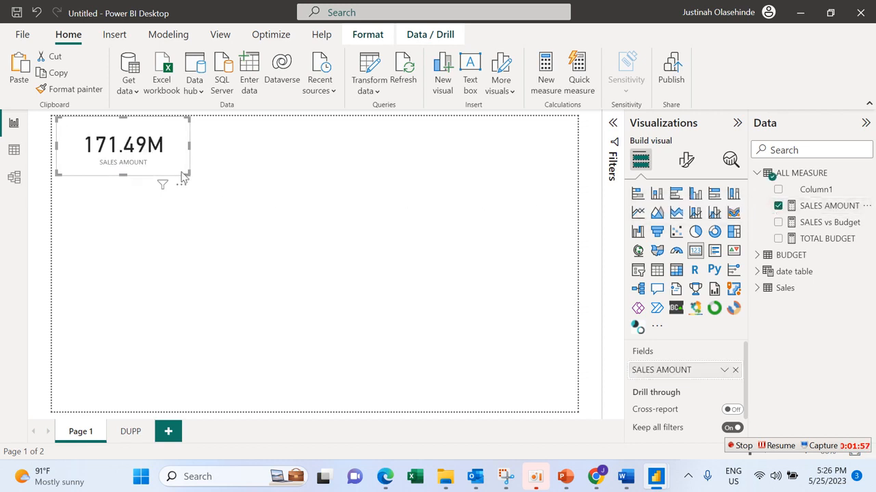
pyautogui.moveTo(182, 177); pyautogui.dragTo(144, 189)
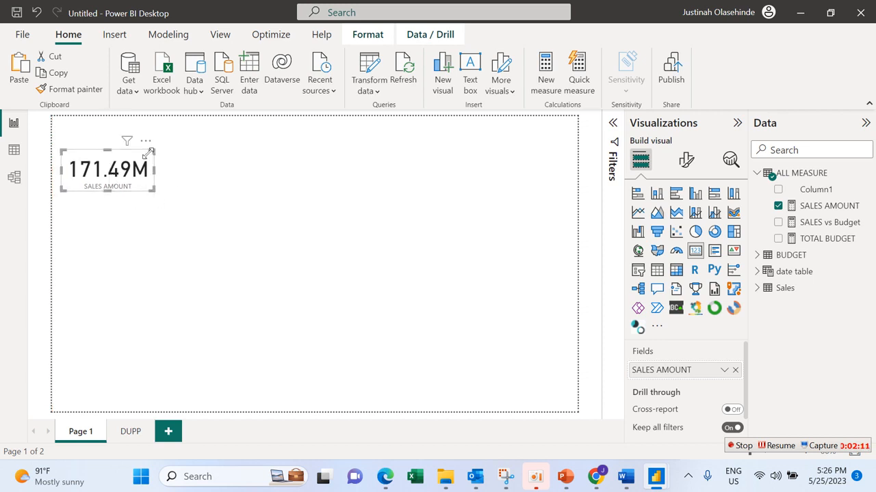
# Step: Format the SALES AMOUNT card's category label in blue, bold, Segoe UI, size 13, keeping the label on
pyautogui.click(686, 164)
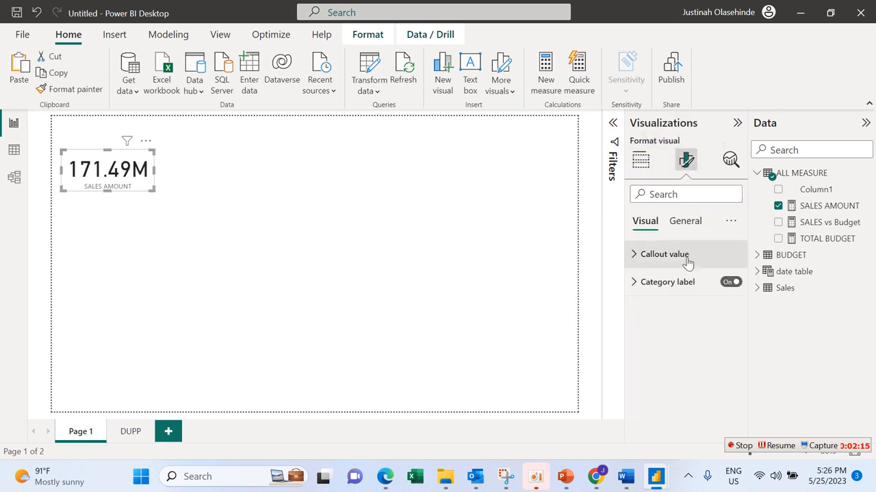
pyautogui.click(731, 282)
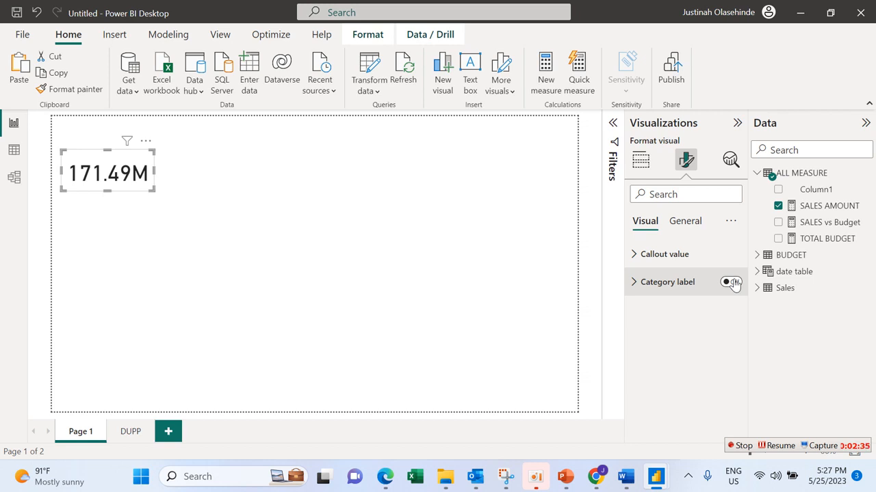
pyautogui.click(731, 282)
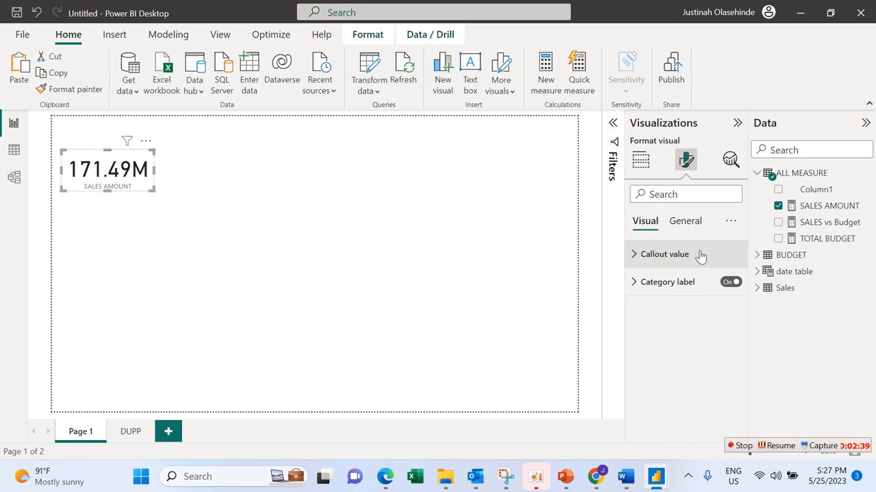
pyautogui.click(700, 282)
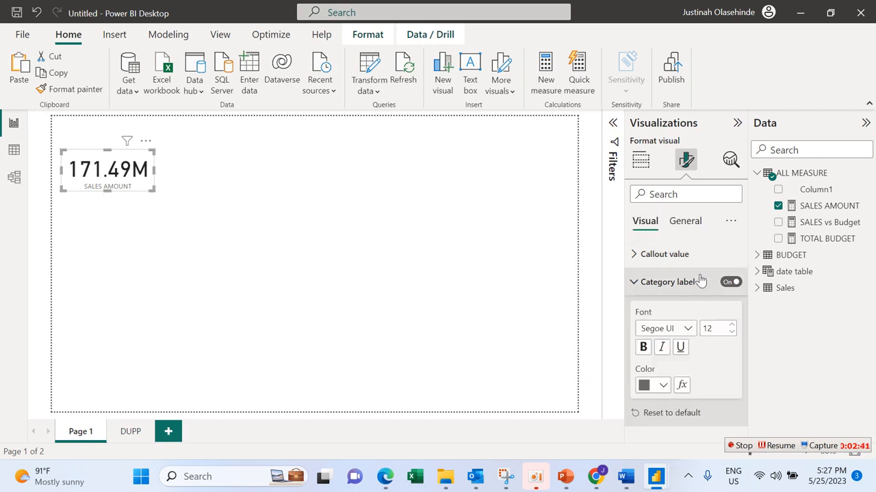
pyautogui.click(662, 386)
pyautogui.click(653, 326)
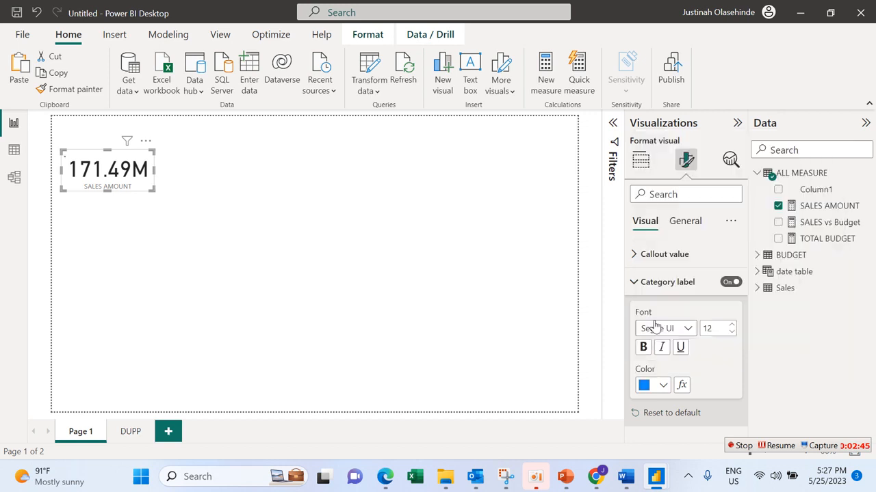
pyautogui.click(643, 348)
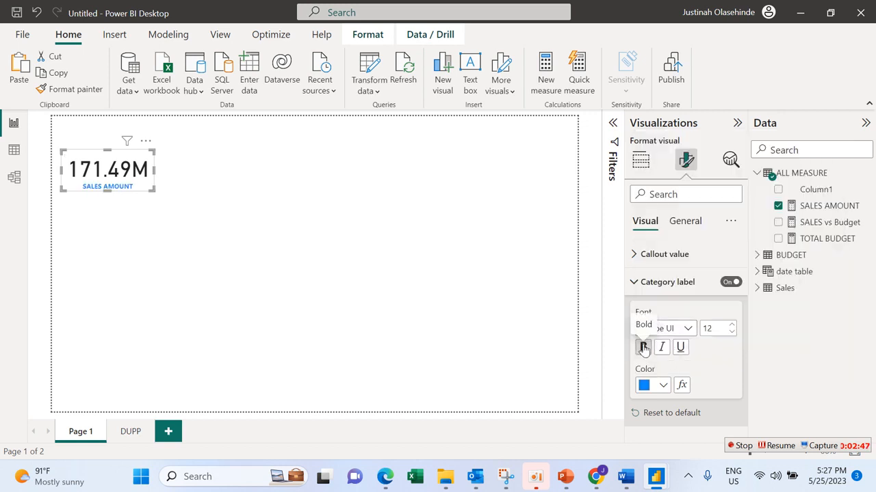
pyautogui.click(730, 326)
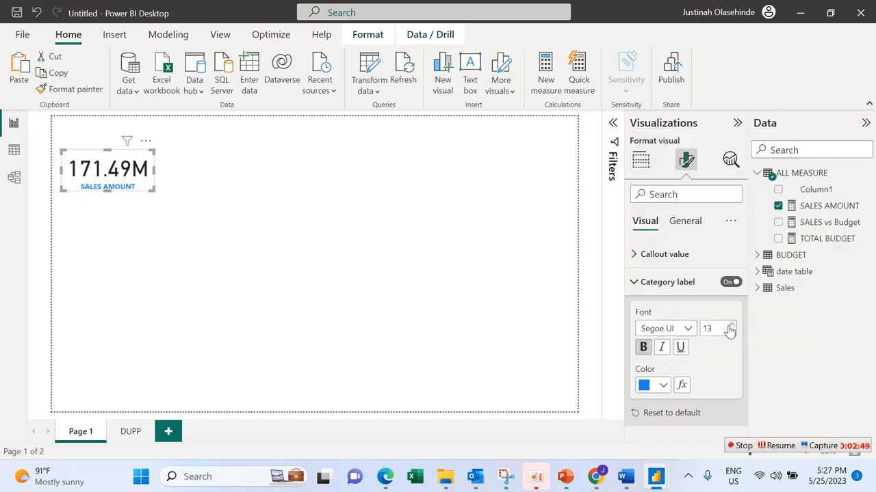
pyautogui.click(687, 329)
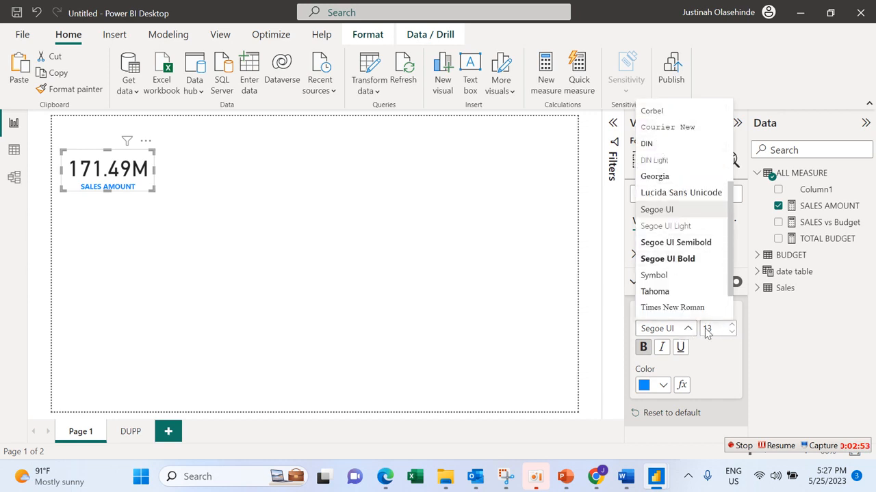
pyautogui.click(152, 199)
pyautogui.click(144, 217)
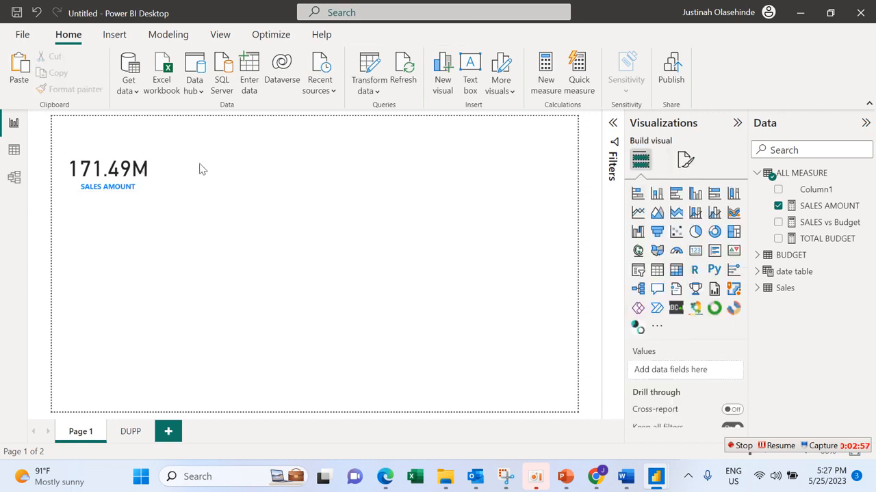
# Step: Set the card's callout value color to the near-black shade from the recent colors
pyautogui.click(144, 191)
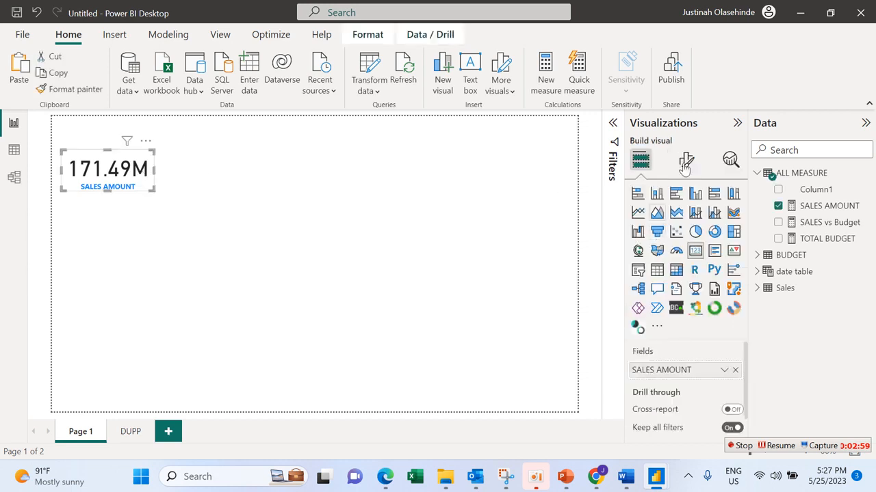
pyautogui.click(685, 159)
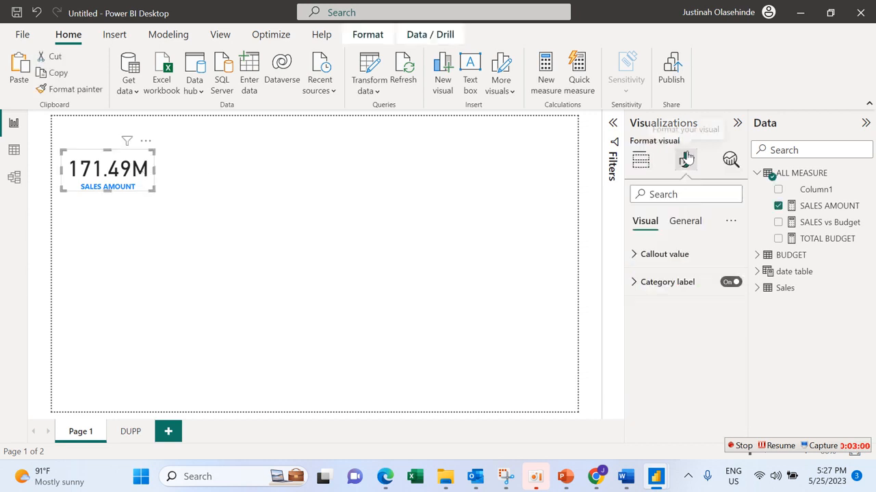
pyautogui.click(672, 260)
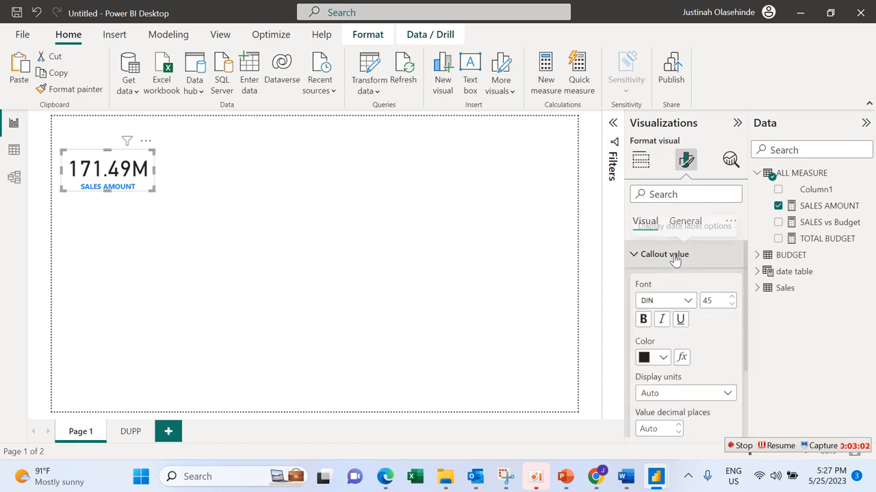
pyautogui.click(662, 358)
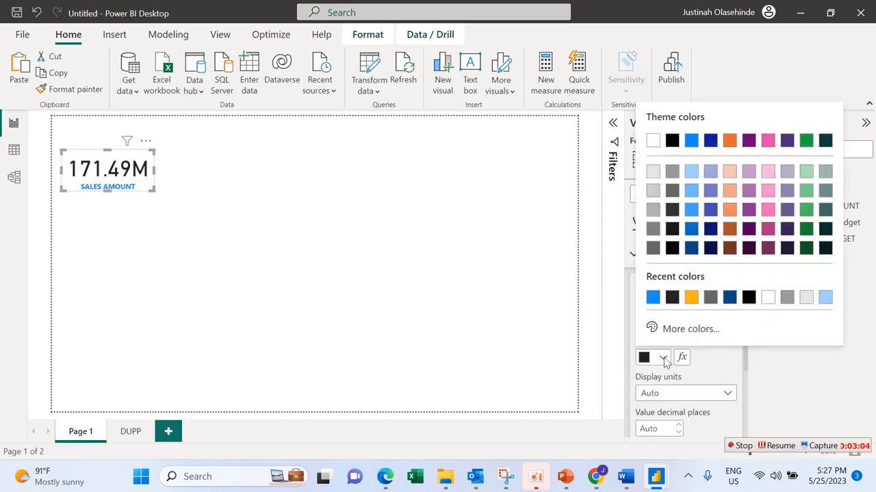
pyautogui.click(671, 297)
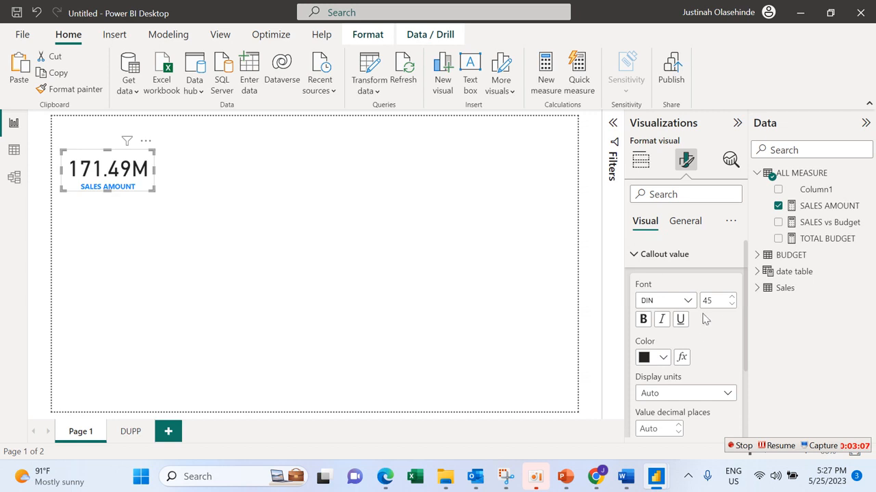
# Step: Reduce the callout value's font size to 41 and make it bold, keeping the DIN font
pyautogui.click(731, 304)
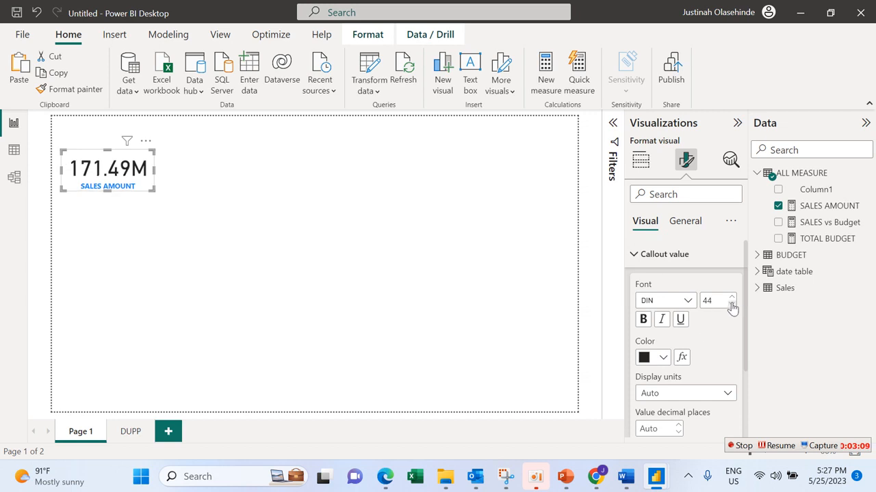
pyautogui.click(731, 304)
pyautogui.click(731, 304)
pyautogui.click(731, 304)
pyautogui.click(684, 303)
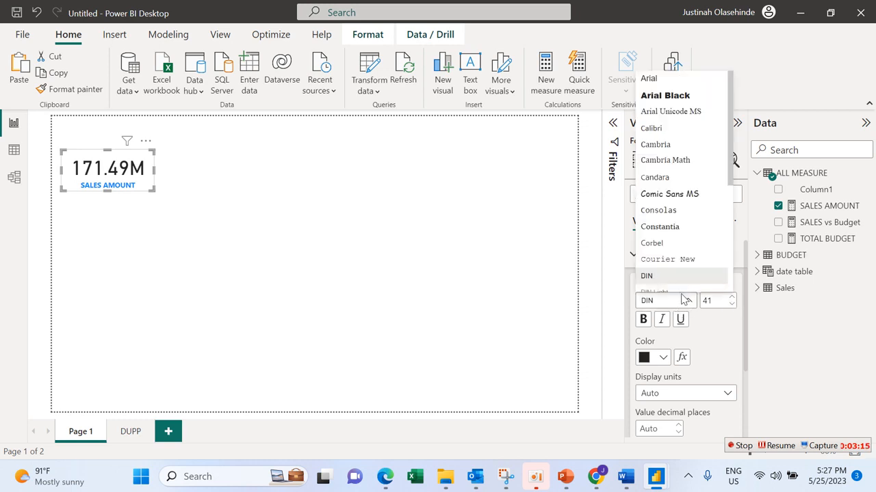
pyautogui.click(643, 323)
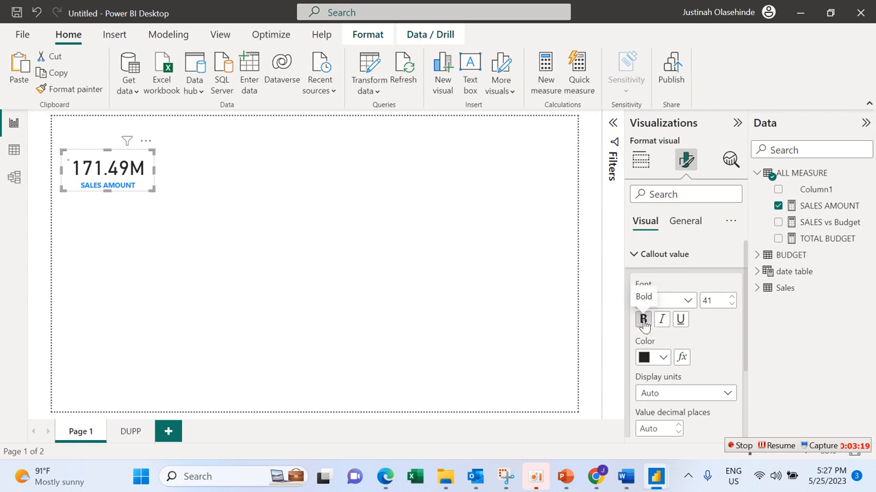
pyautogui.click(643, 321)
# Step: Try the Millions and Thousands display units on the callout value, and set the units back to Auto
pyautogui.moveTo(745, 303); pyautogui.dragTo(742, 346)
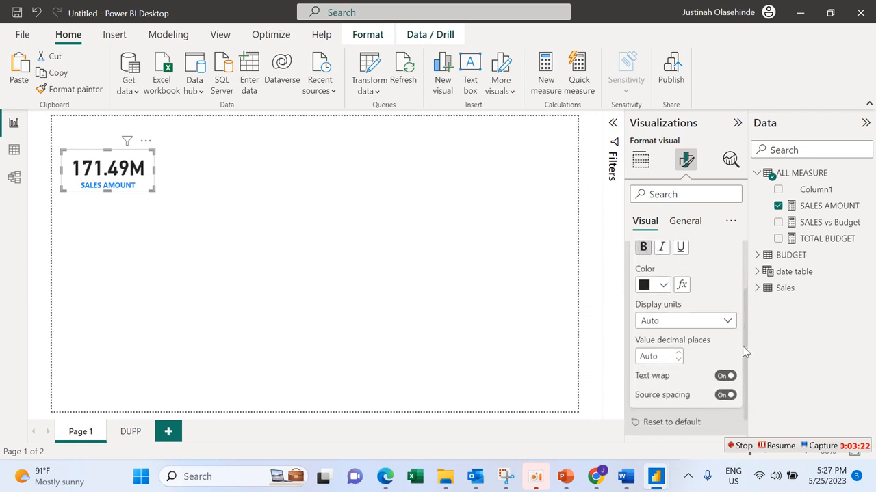
pyautogui.click(716, 323)
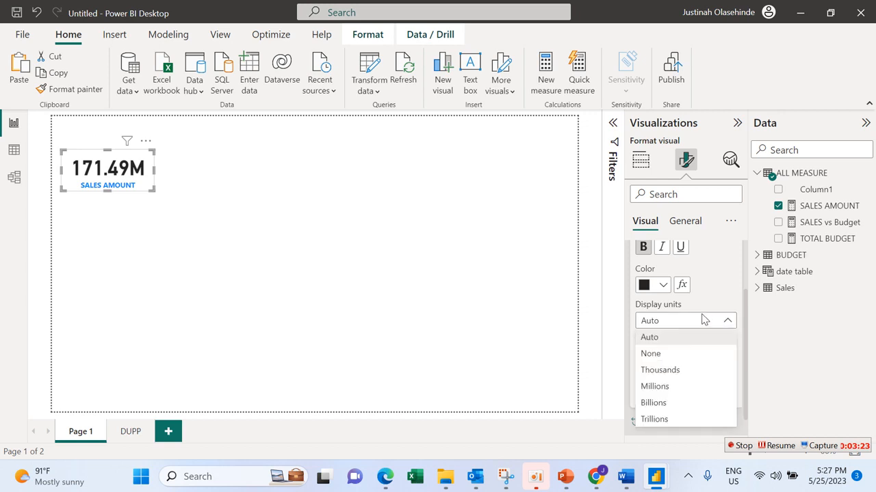
pyautogui.click(658, 388)
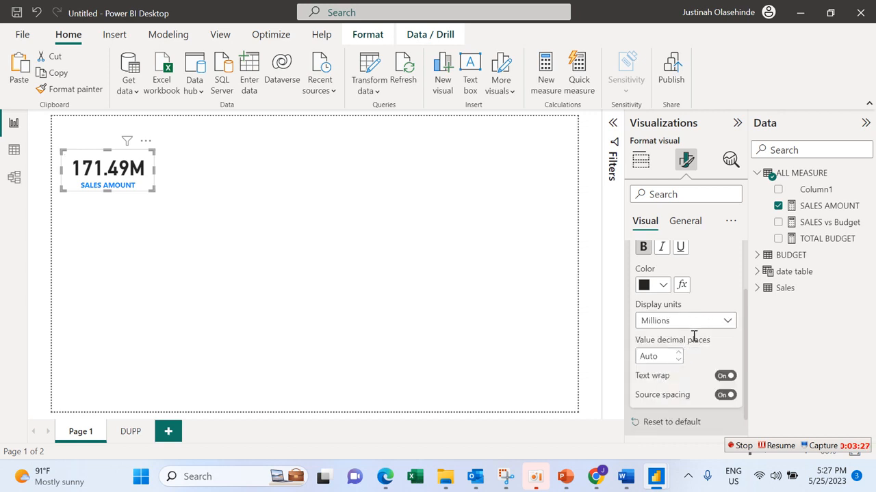
pyautogui.click(704, 327)
pyautogui.click(674, 369)
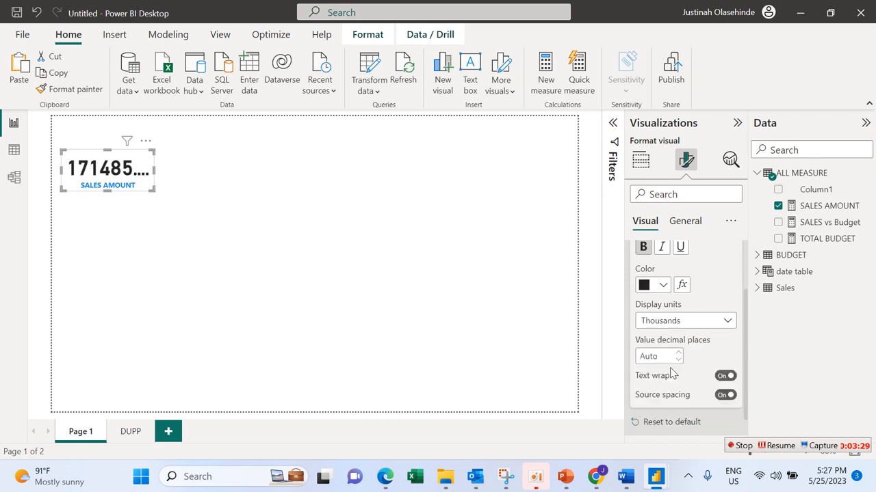
pyautogui.click(717, 325)
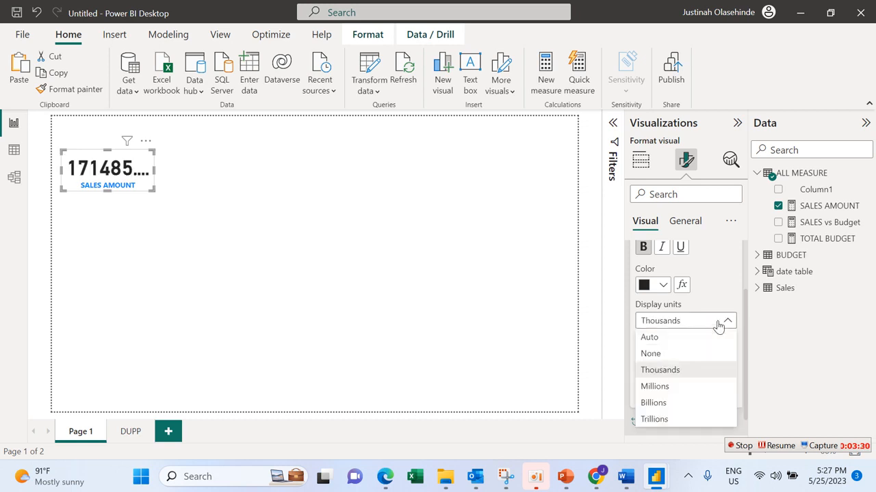
pyautogui.click(664, 338)
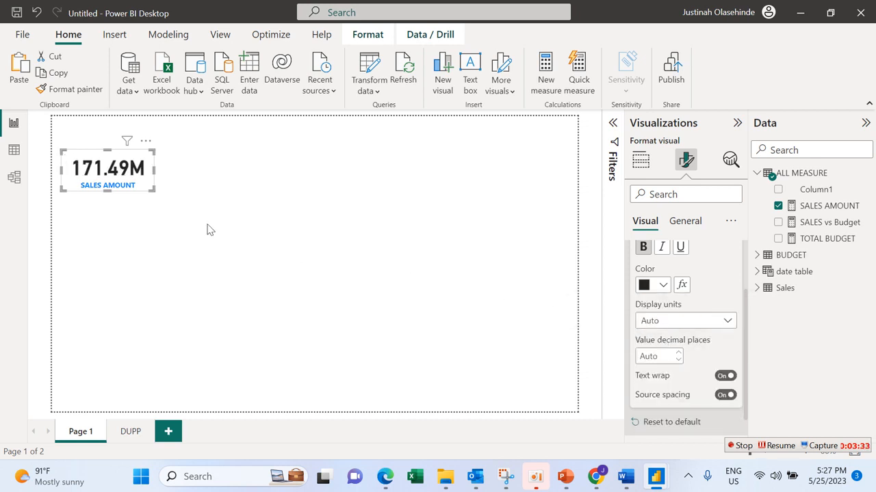
pyautogui.click(154, 211)
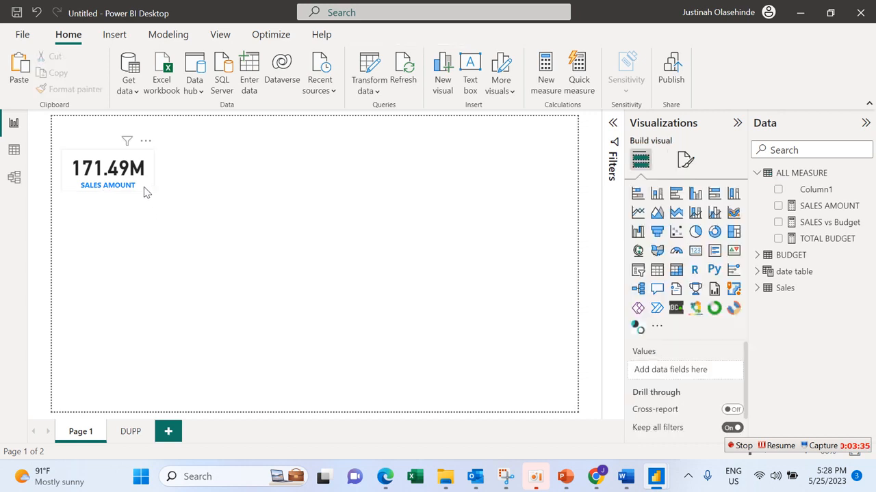
# Step: Try a near-black background color on the SALES AMOUNT card and set it back to white
pyautogui.click(151, 188)
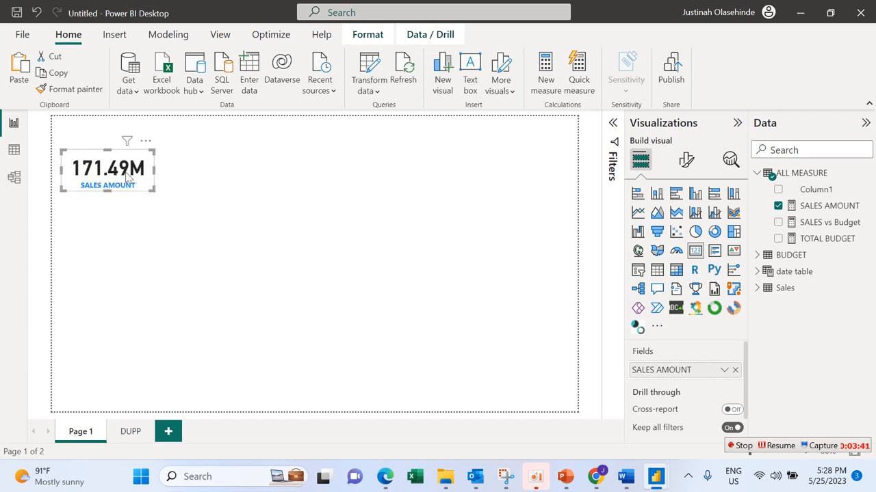
pyautogui.click(686, 163)
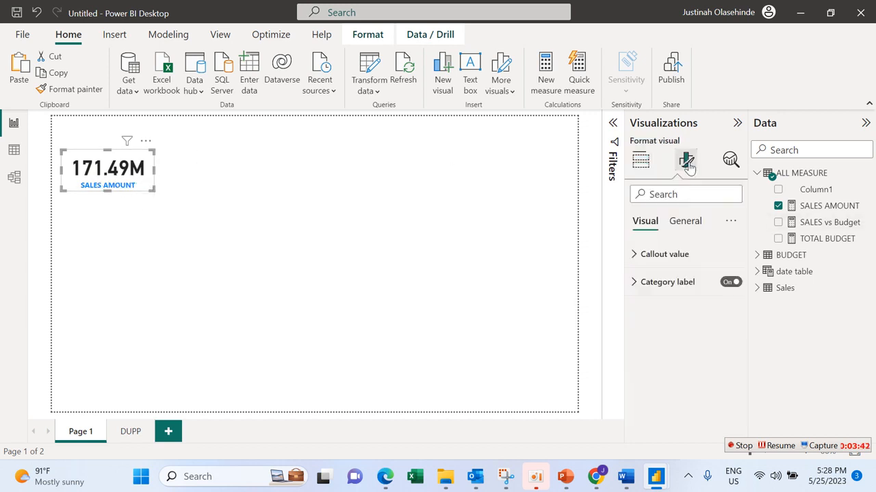
pyautogui.click(680, 219)
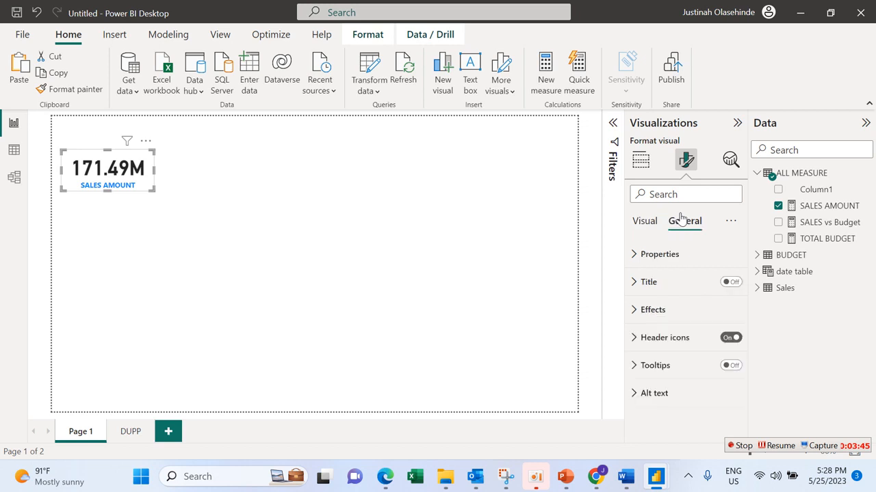
pyautogui.click(671, 311)
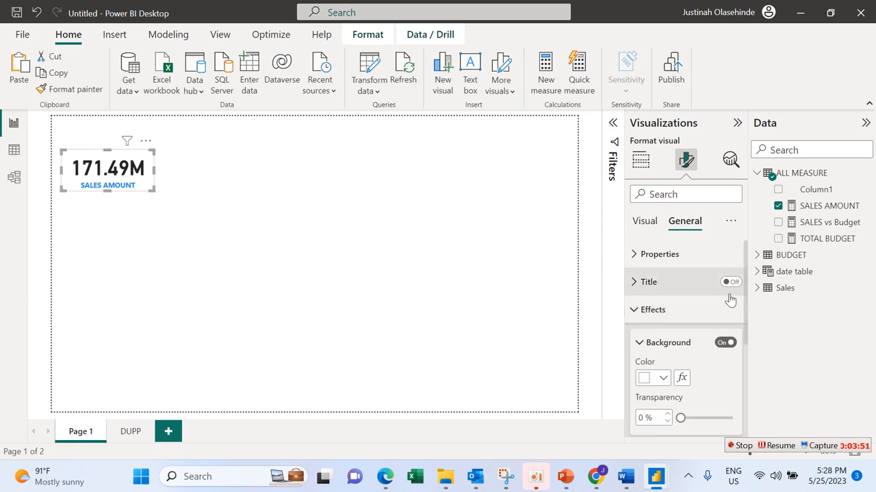
pyautogui.click(661, 377)
pyautogui.click(654, 319)
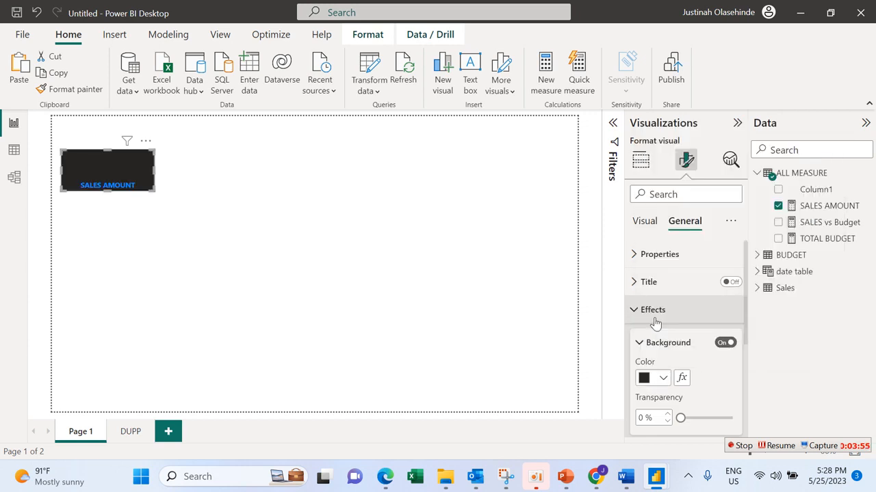
pyautogui.click(662, 380)
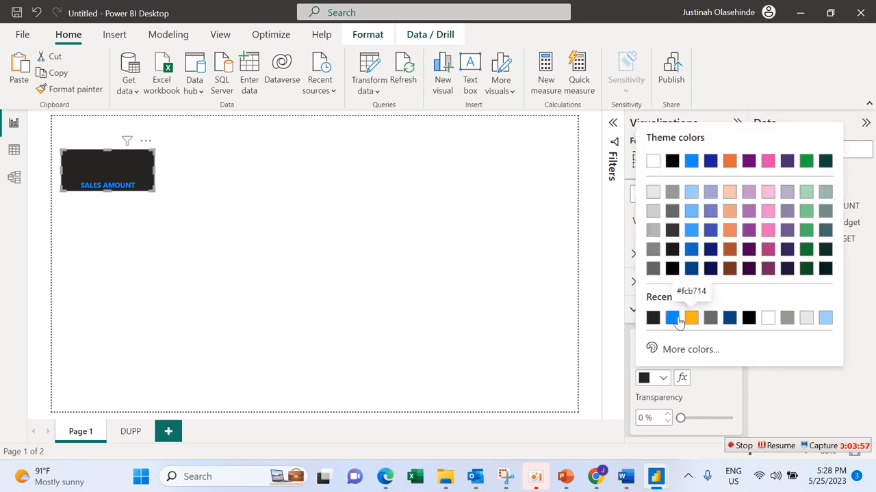
pyautogui.click(768, 320)
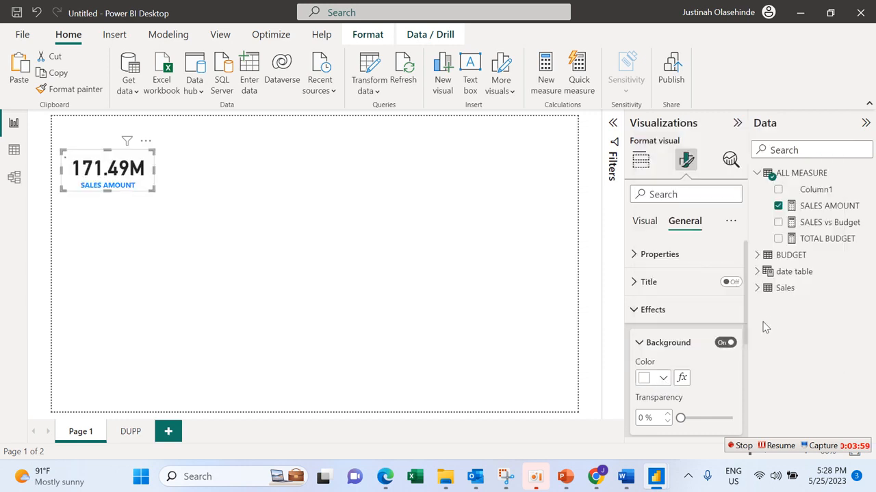
# Step: Turn off the SALES AMOUNT card's background effect
pyautogui.click(723, 346)
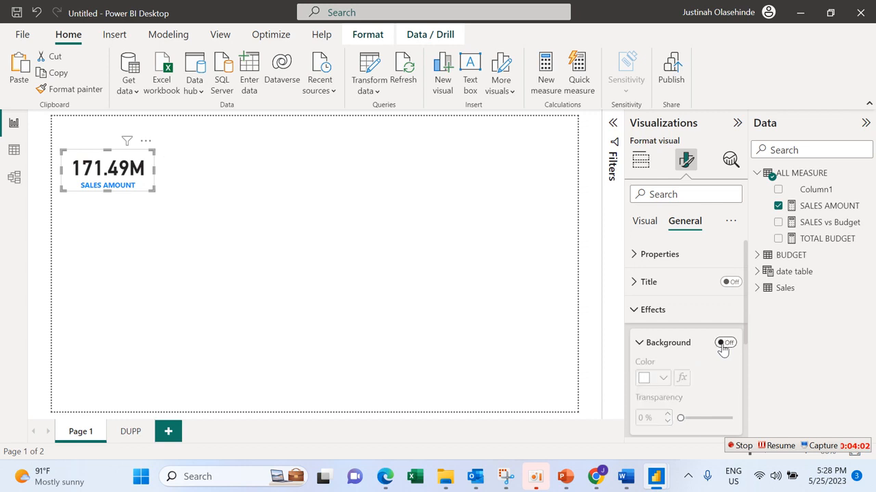
pyautogui.click(643, 344)
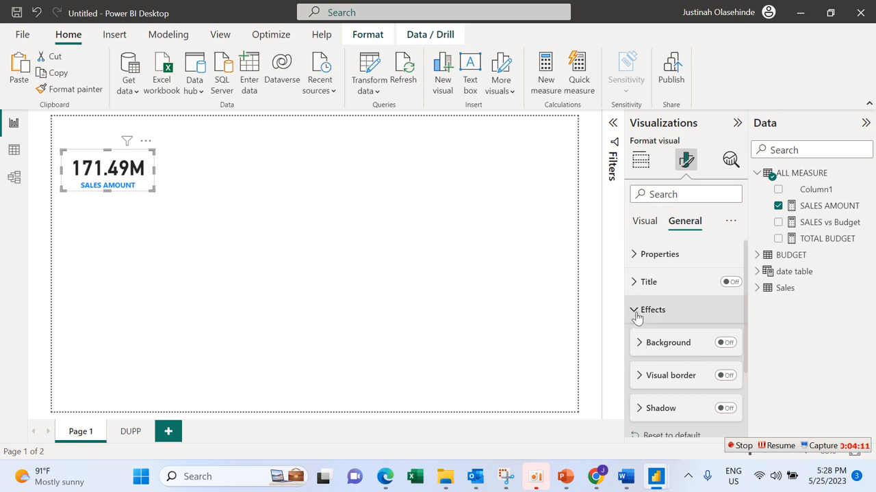
pyautogui.scroll(-3, 745, 318)
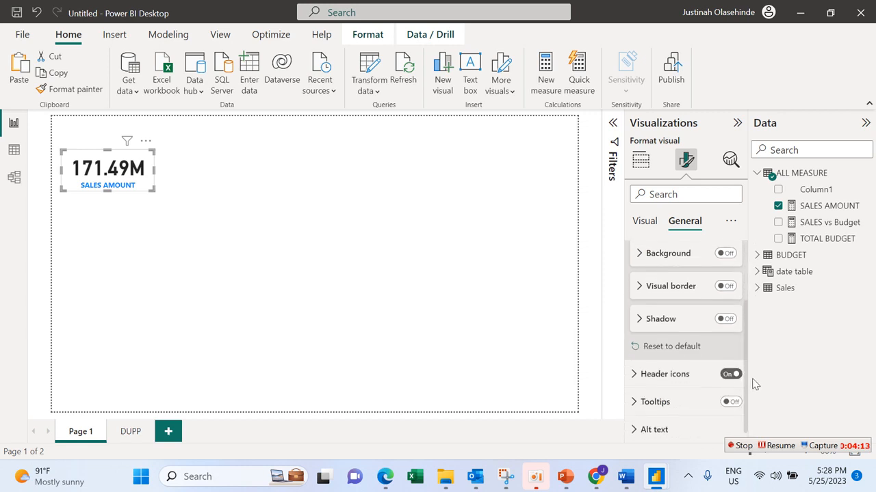
pyautogui.scroll(3, 746, 322)
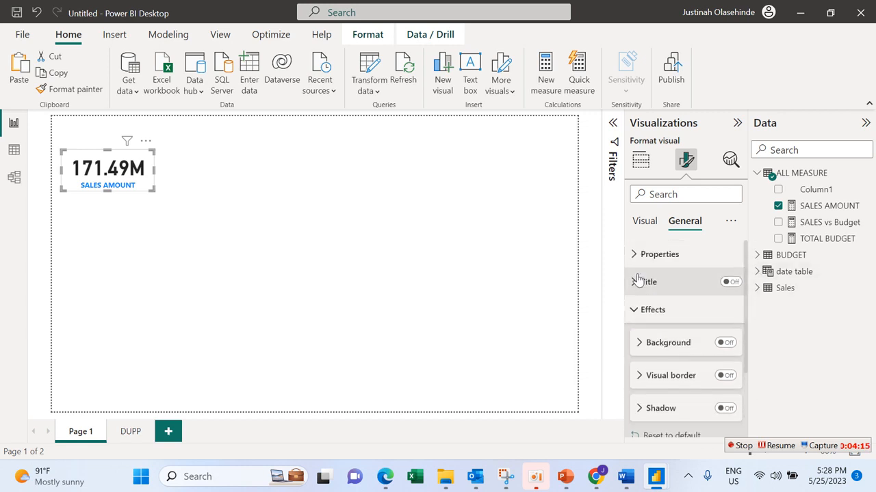
pyautogui.click(640, 344)
pyautogui.click(732, 282)
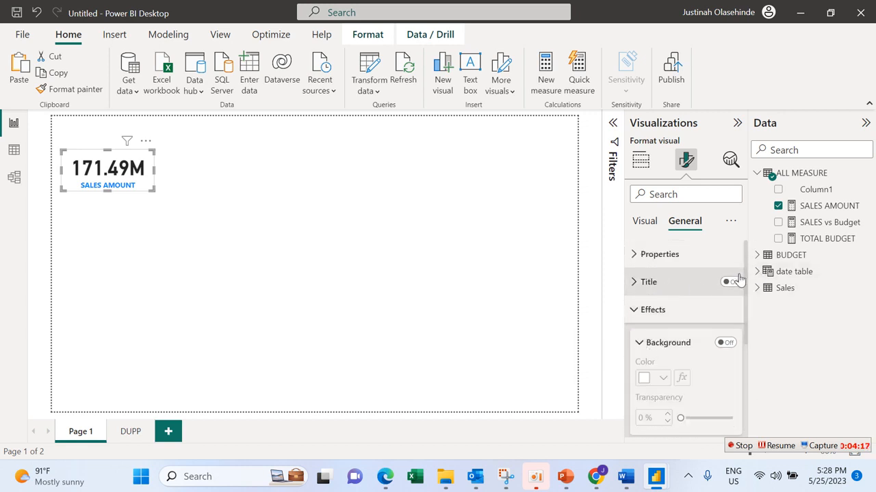
pyautogui.click(733, 285)
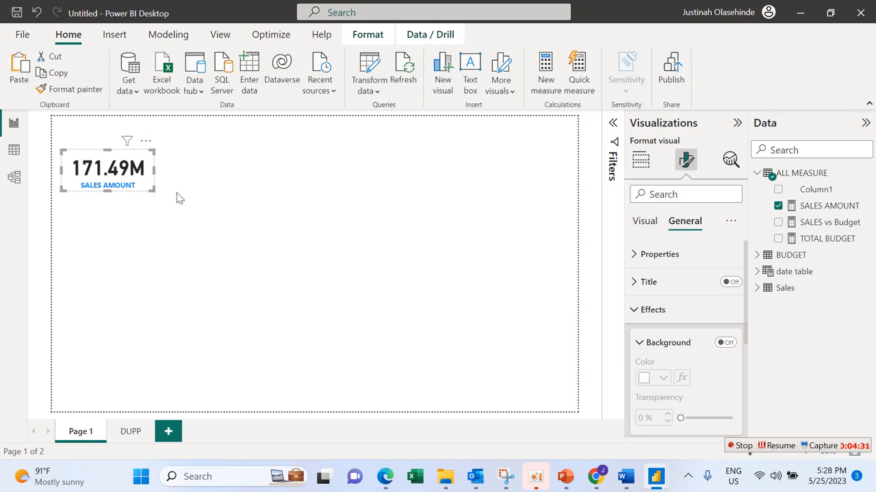
# Step: Paste two copies of the SALES AMOUNT card and place them side by side in a row beside the original
pyautogui.click(21, 72)
pyautogui.moveTo(152, 156); pyautogui.dragTo(236, 152)
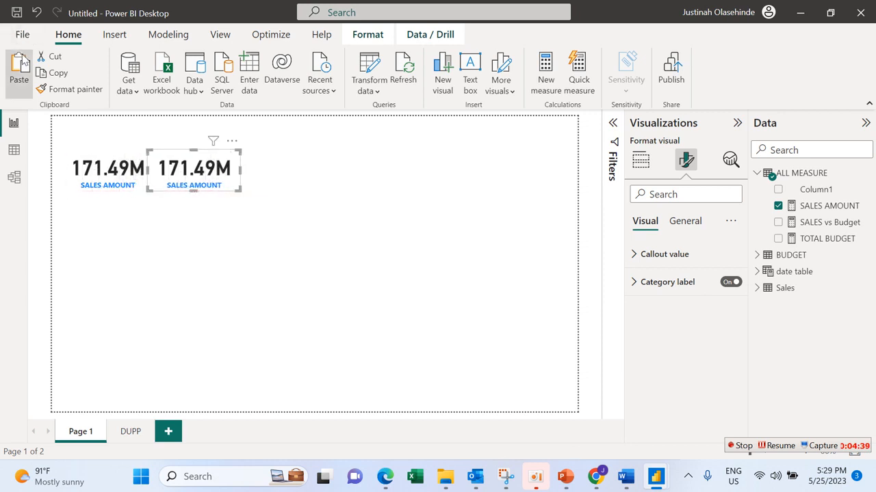
pyautogui.click(21, 55)
pyautogui.moveTo(156, 167); pyautogui.dragTo(325, 170)
# Step: Replace the SALES AMOUNT field of the middle card with the TOTAL BUDGET measure
pyautogui.click(236, 185)
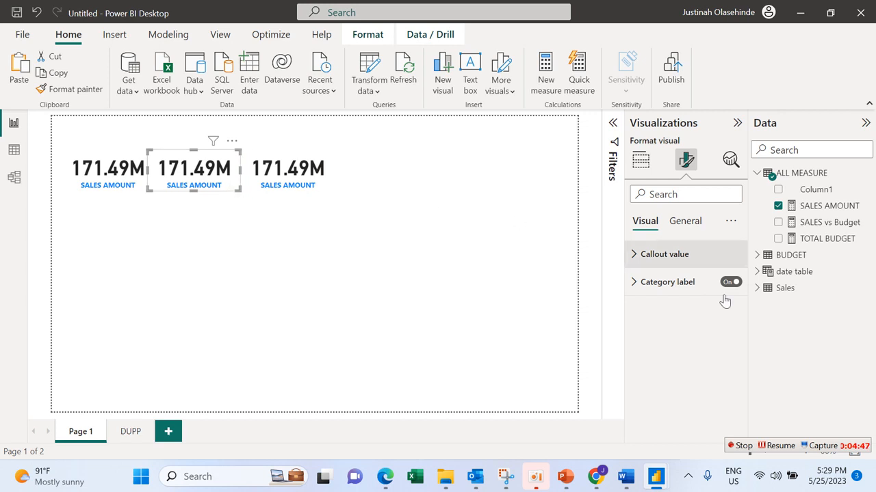
pyautogui.click(640, 160)
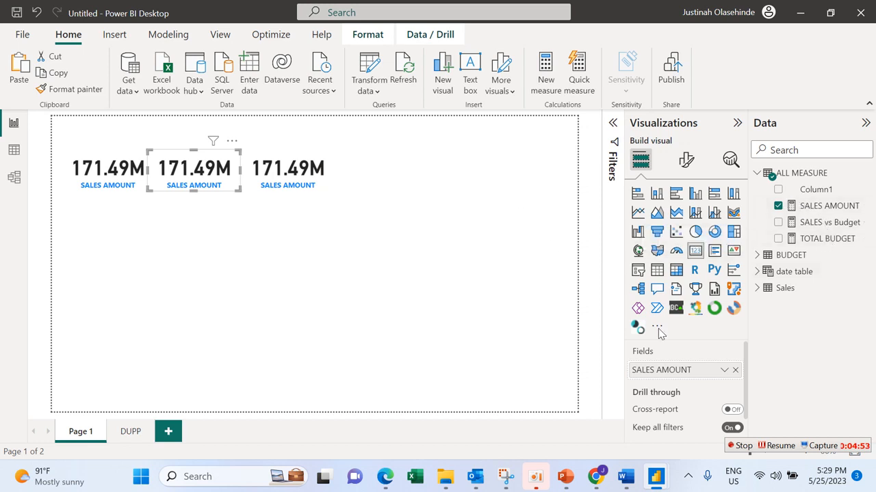
pyautogui.click(734, 371)
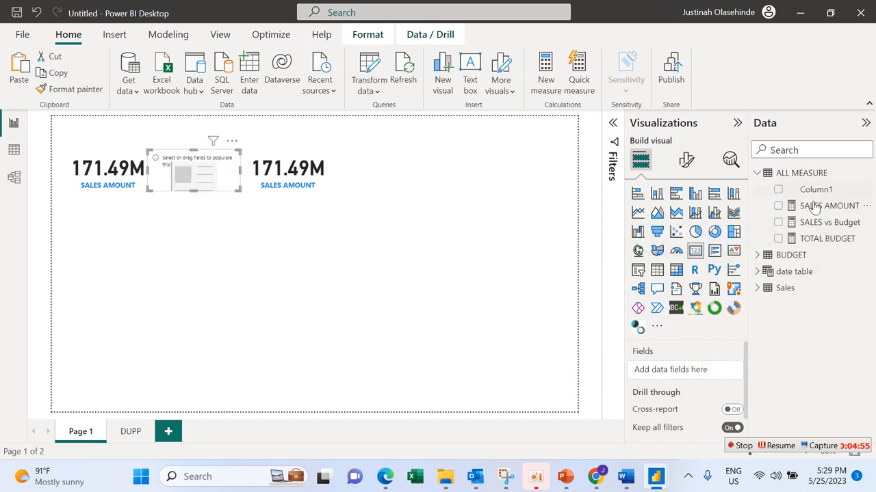
pyautogui.click(782, 237)
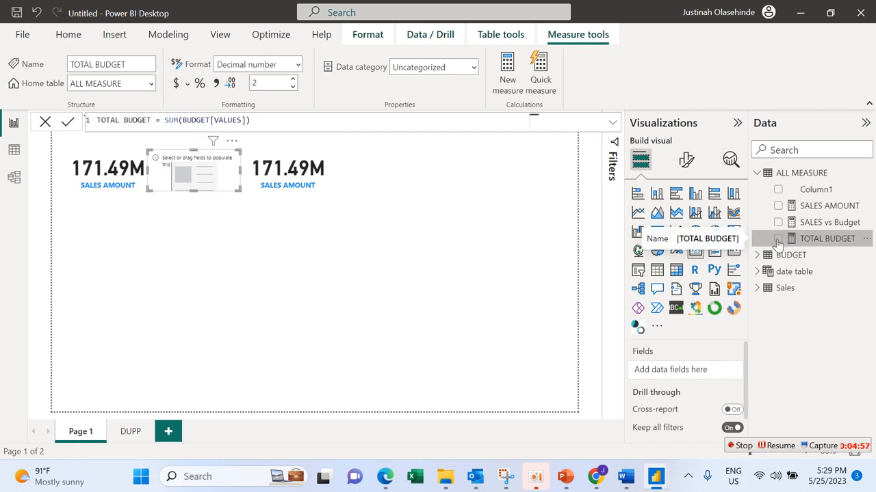
pyautogui.click(778, 239)
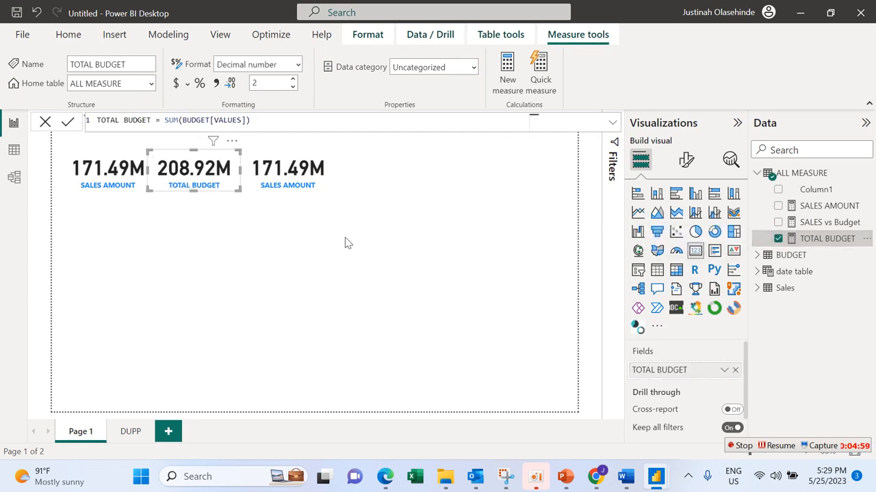
# Step: Replace the third card's field with the SALES vs Budget measure and widen the card slightly
pyautogui.click(284, 194)
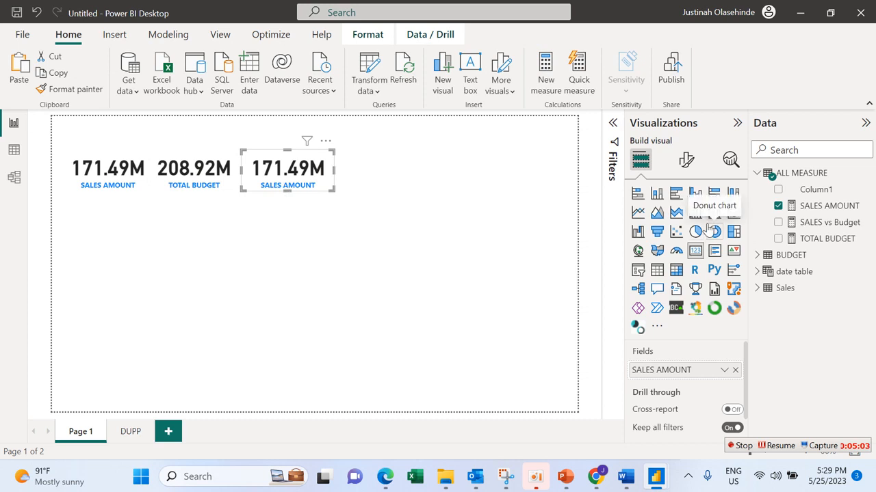
pyautogui.click(735, 370)
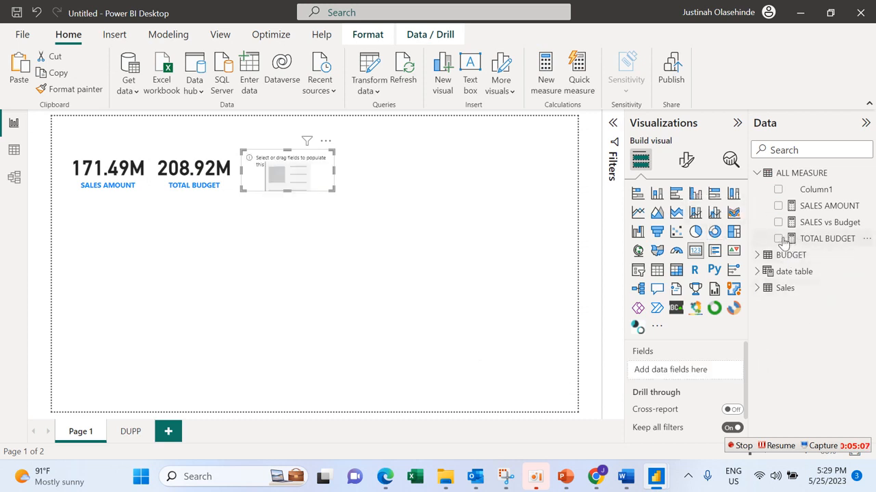
pyautogui.click(780, 223)
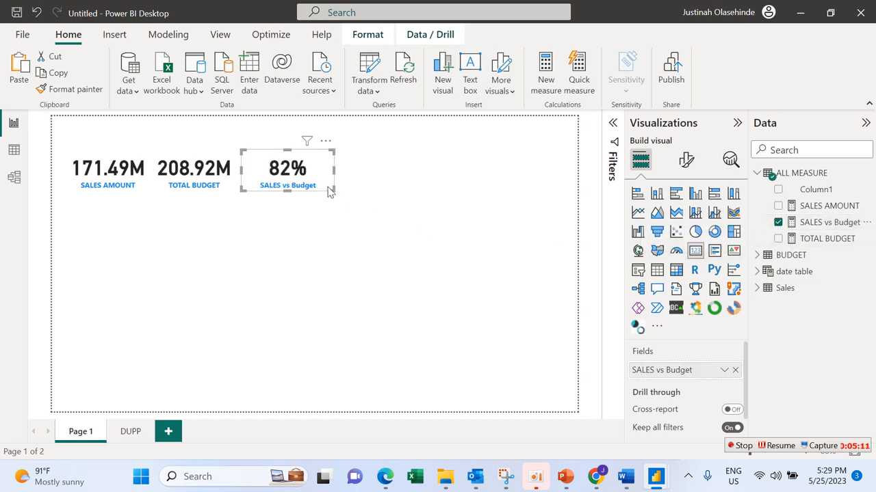
pyautogui.moveTo(328, 186); pyautogui.dragTo(333, 186)
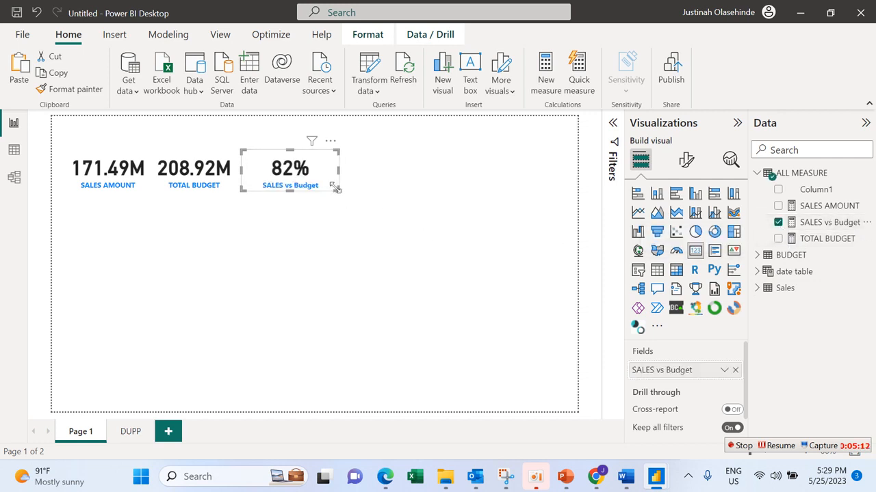
# Step: Toggle the SALES vs Budget measure's percentage format off and back on, and move its card slightly closer to the TOTAL BUDGET card
pyautogui.doubleClick(826, 228)
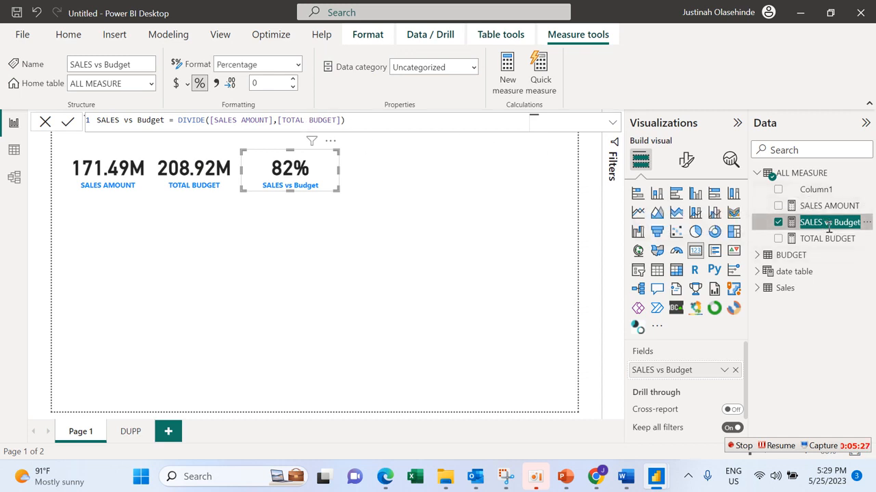
pyautogui.click(199, 83)
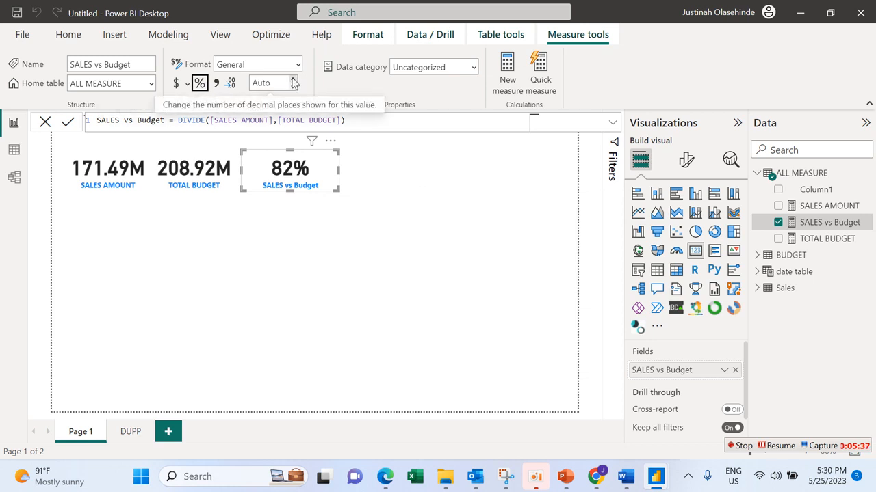
pyautogui.click(414, 219)
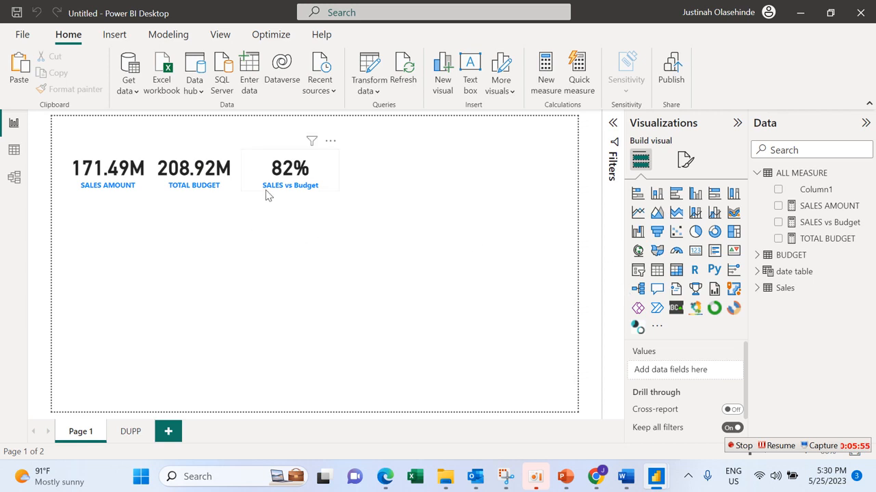
pyautogui.moveTo(267, 195)
pyautogui.mouseDown()
pyautogui.moveTo(251, 194)
pyautogui.moveTo(261, 198)
pyautogui.mouseUp()
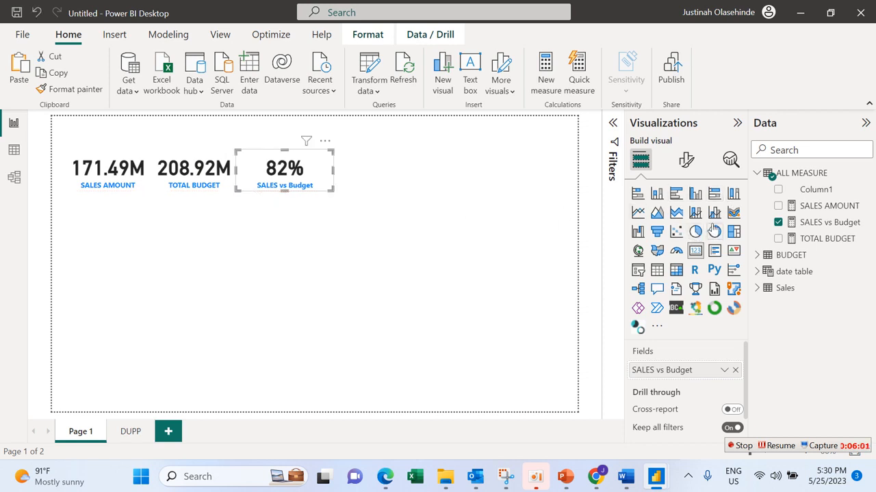
# Step: Try converting the SALES vs Budget card to a clustered column chart, and undo the conversion
pyautogui.click(694, 194)
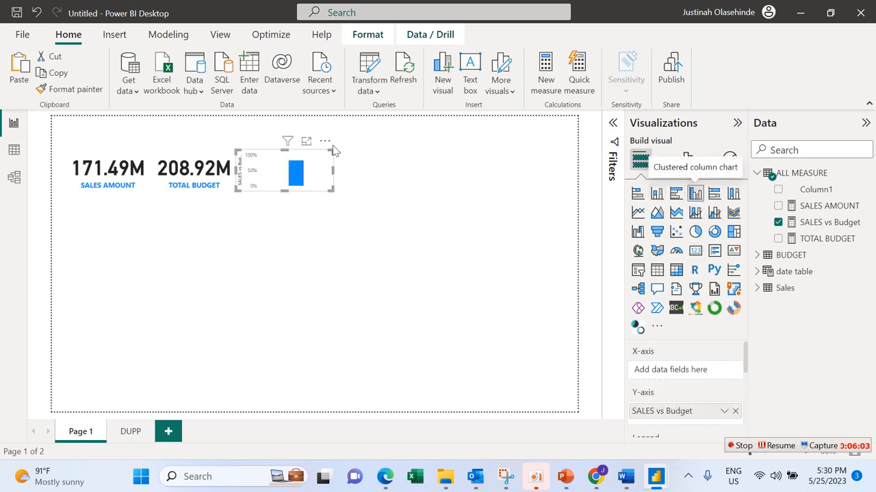
pyautogui.hotkey('ctrl', 'z')
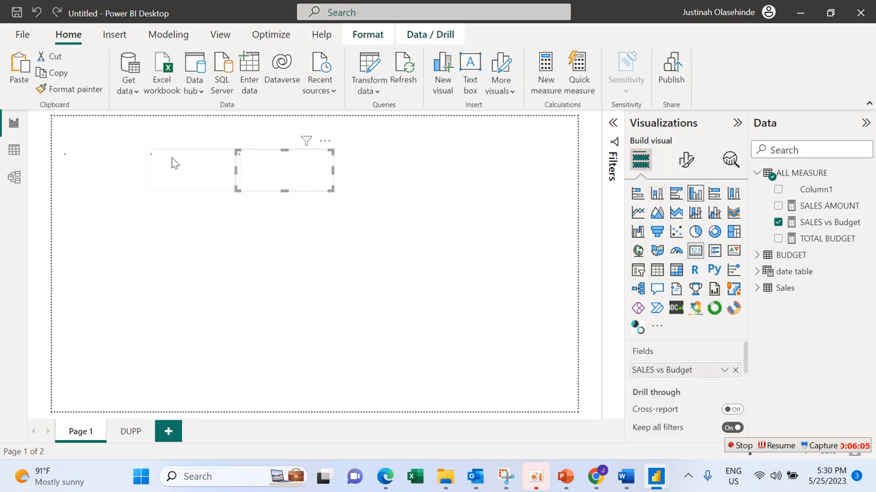
# Step: Add a clustered column chart below the cards with the date table's Date field on its X-axis
pyautogui.click(191, 231)
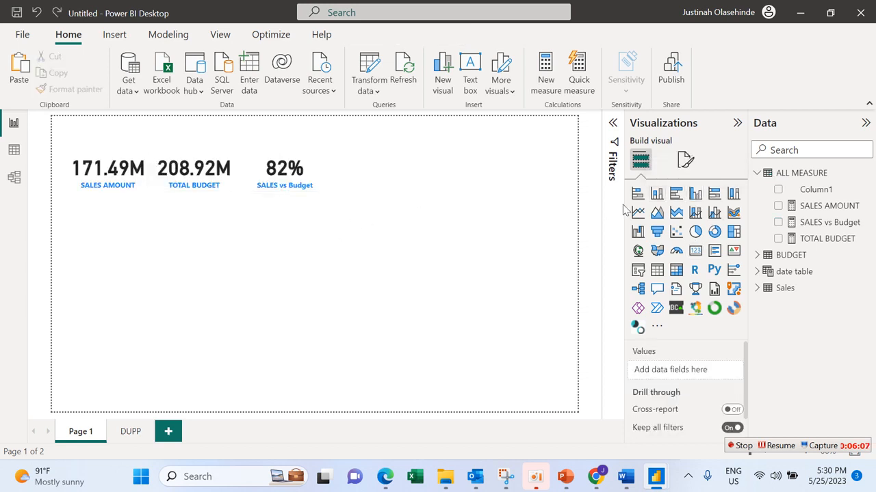
pyautogui.click(695, 195)
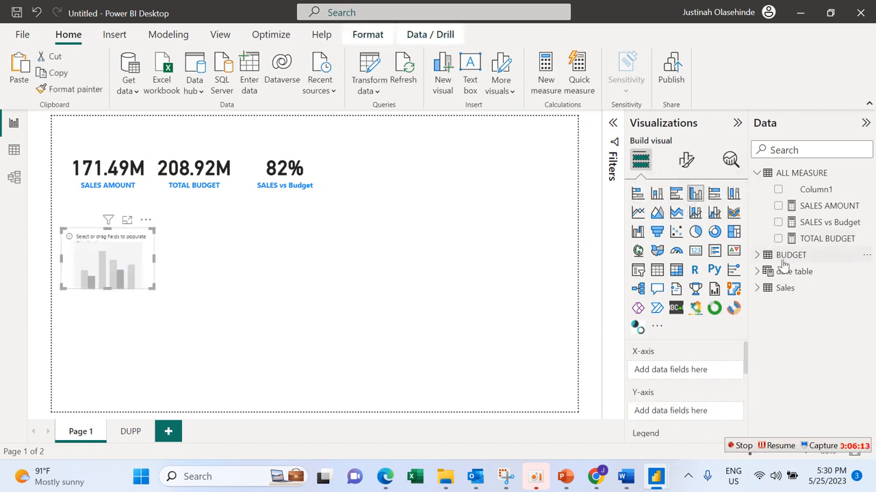
pyautogui.click(764, 275)
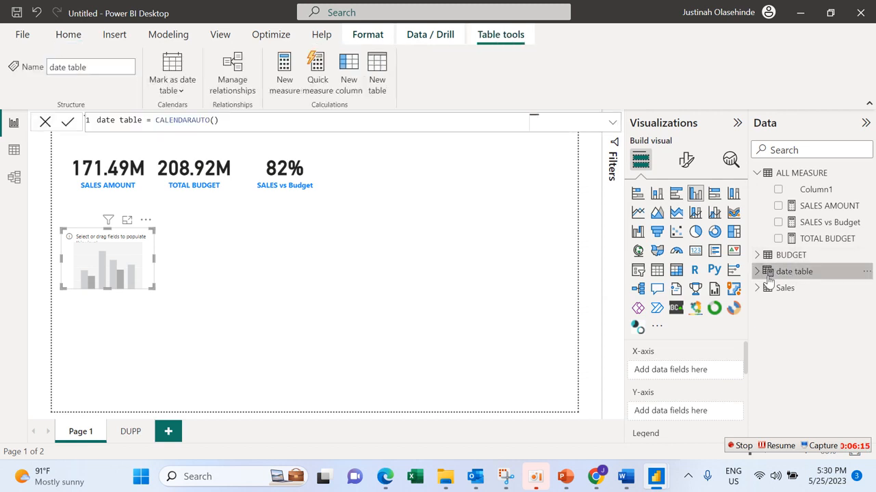
pyautogui.click(757, 273)
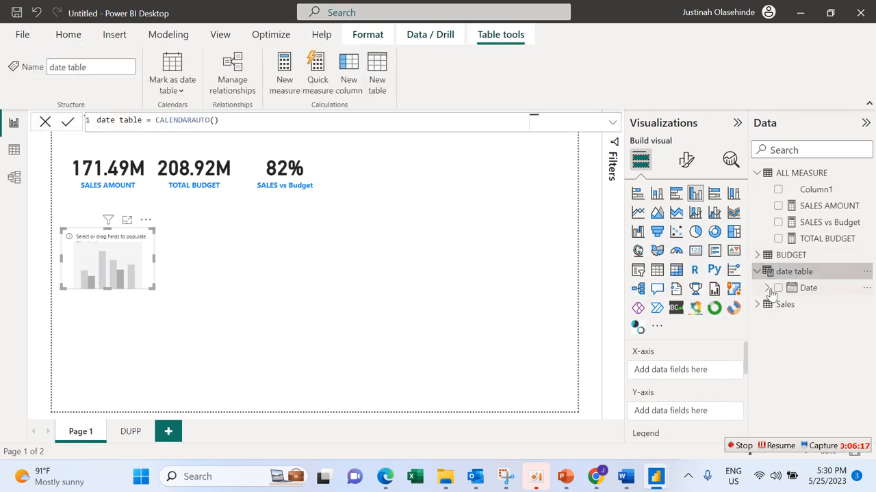
pyautogui.click(777, 288)
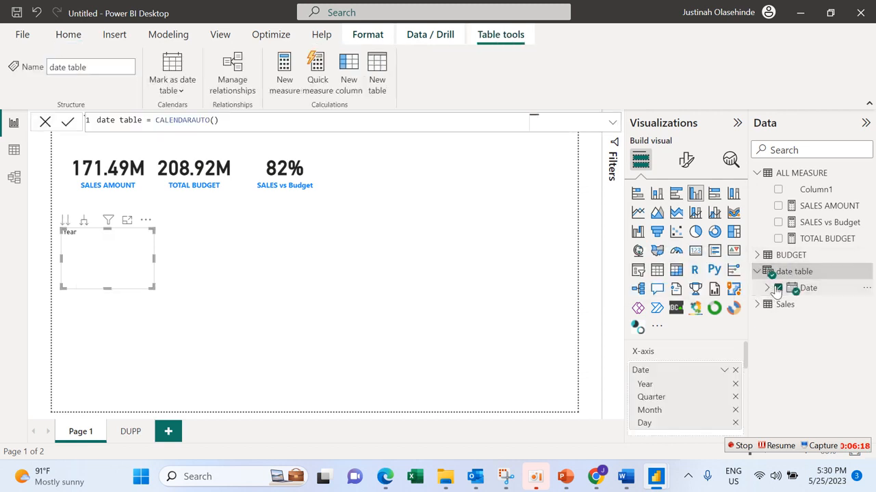
# Step: Remove Day, Quarter and Year from the chart's X-axis date hierarchy, keeping only Month
pyautogui.click(735, 423)
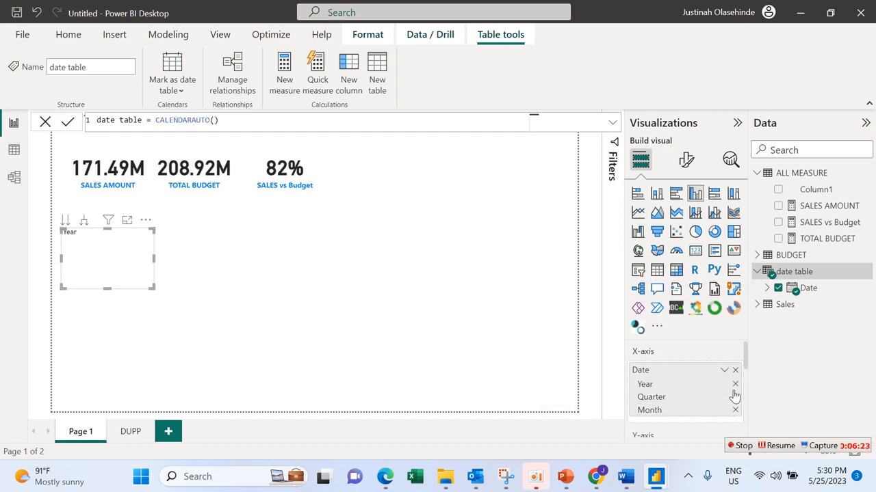
pyautogui.click(735, 397)
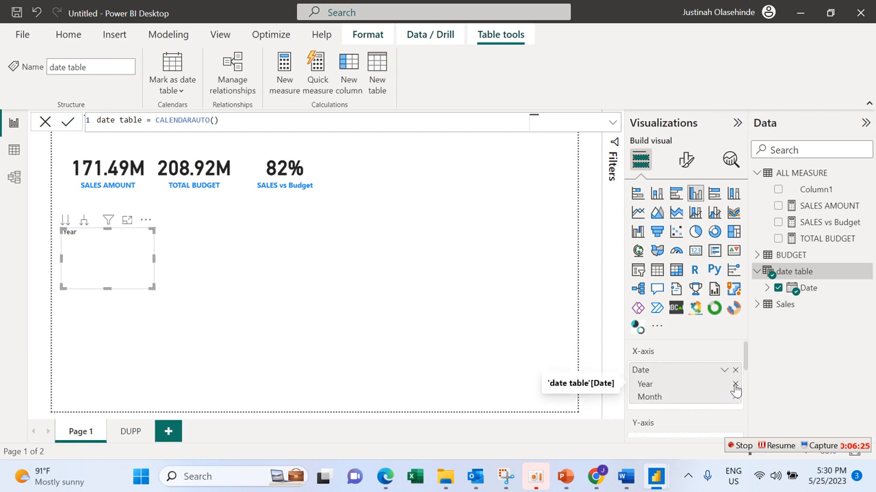
pyautogui.click(735, 385)
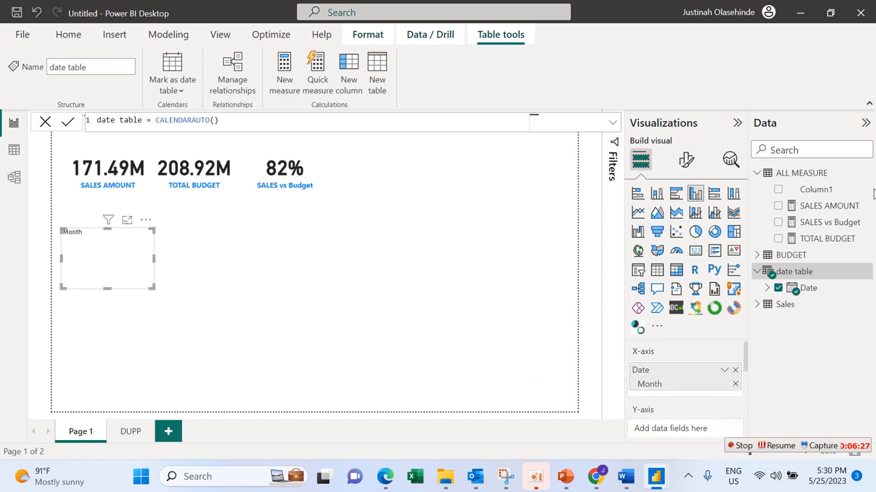
# Step: Plot the TOTAL BUDGET and SALES AMOUNT measures in the column chart and enlarge it to span the width below the cards
pyautogui.click(779, 240)
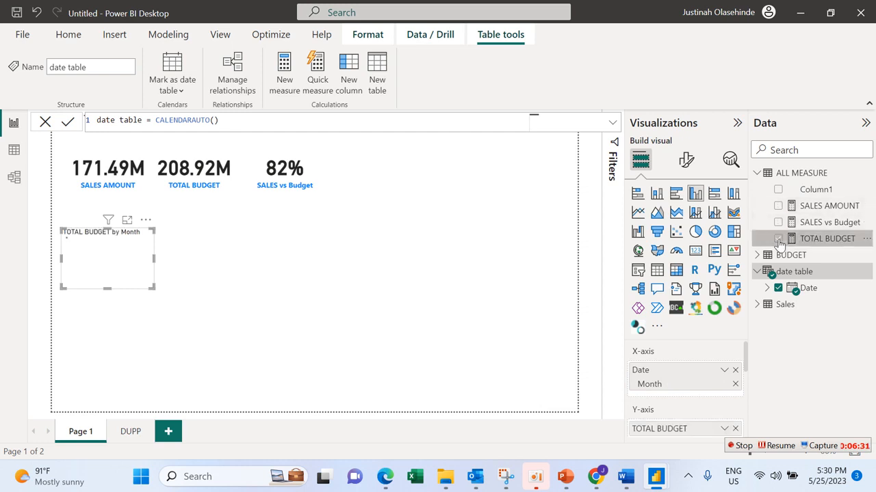
pyautogui.click(777, 206)
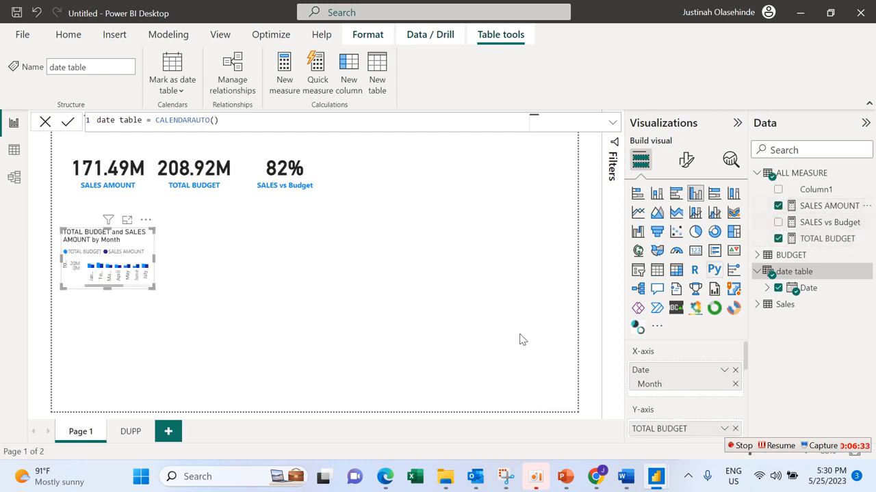
pyautogui.moveTo(151, 288); pyautogui.dragTo(289, 333)
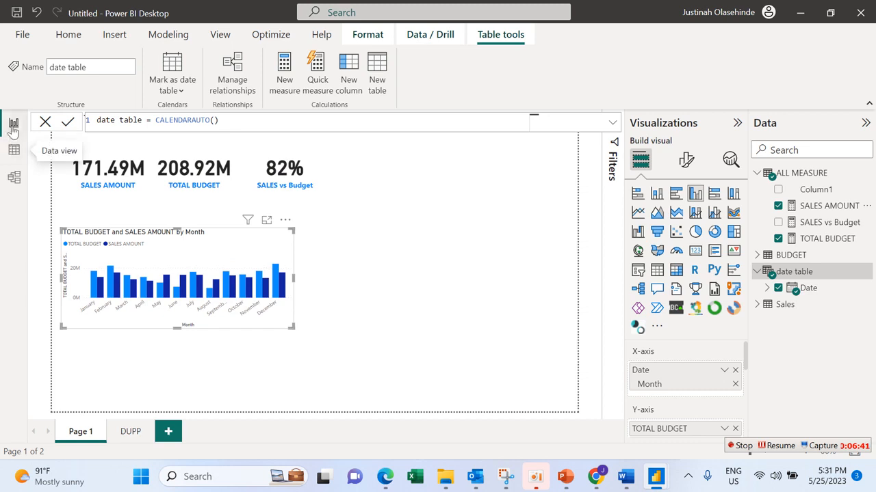
pyautogui.click(44, 124)
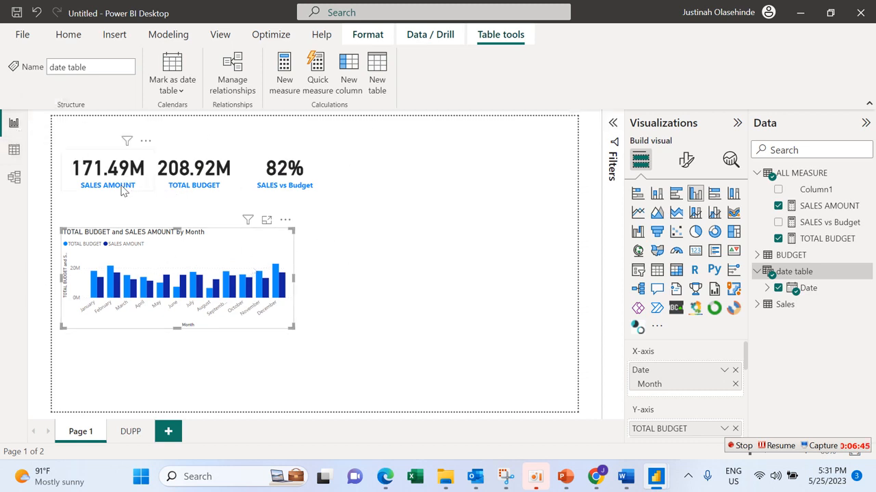
# Step: Turn off the X-axis title of the column chart
pyautogui.click(687, 160)
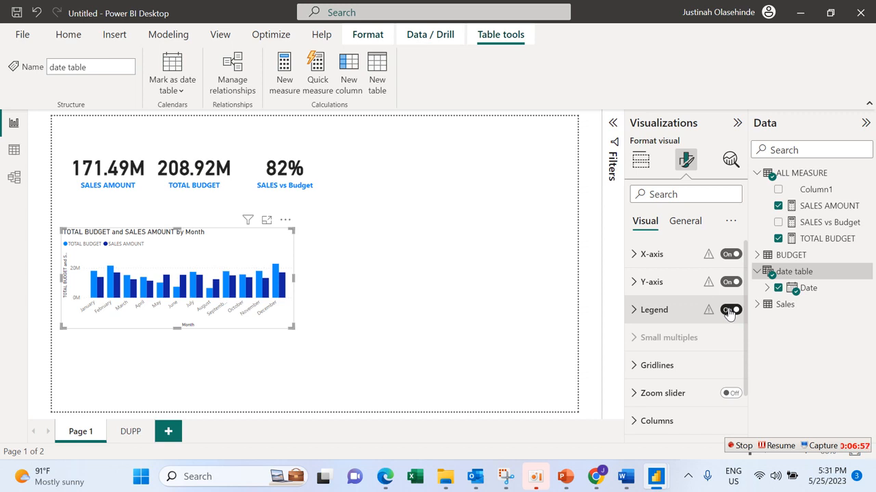
pyautogui.click(678, 264)
pyautogui.click(678, 264)
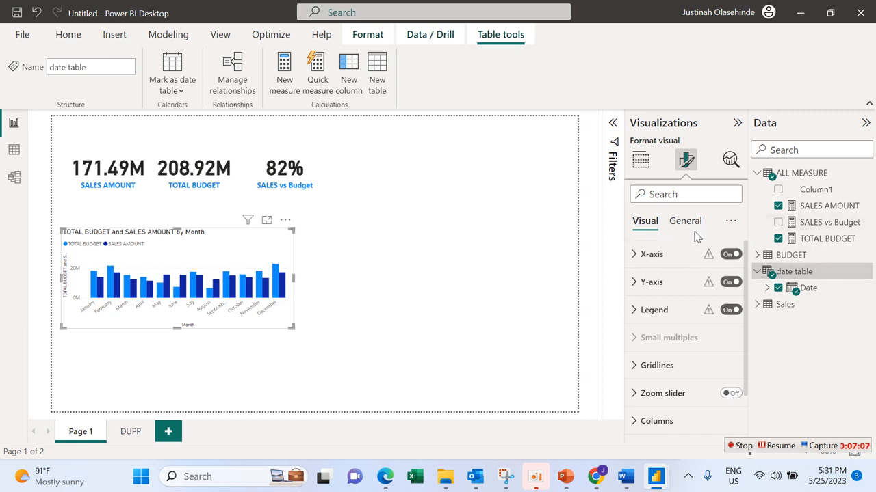
pyautogui.click(663, 256)
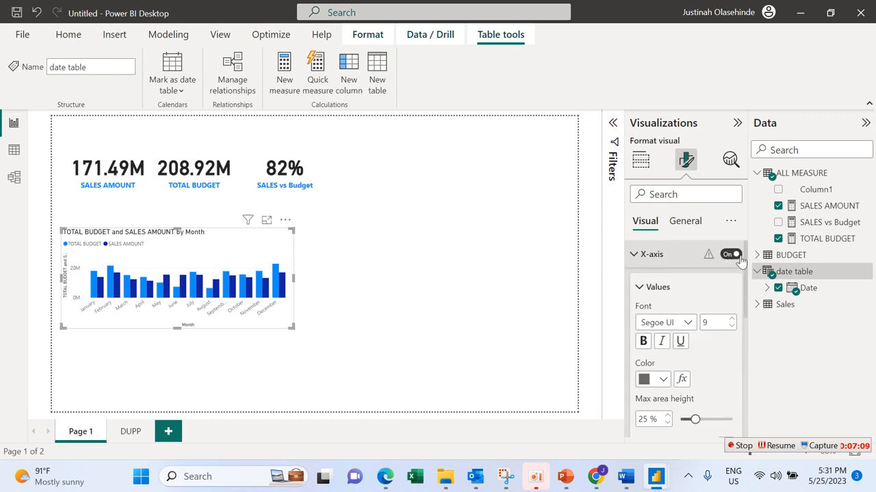
pyautogui.scroll(-2, 745, 260)
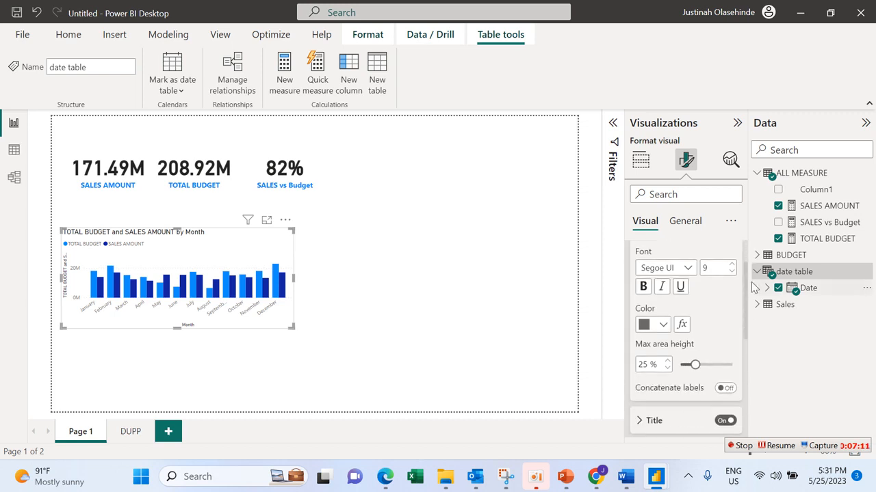
pyautogui.scroll(-2, 752, 311)
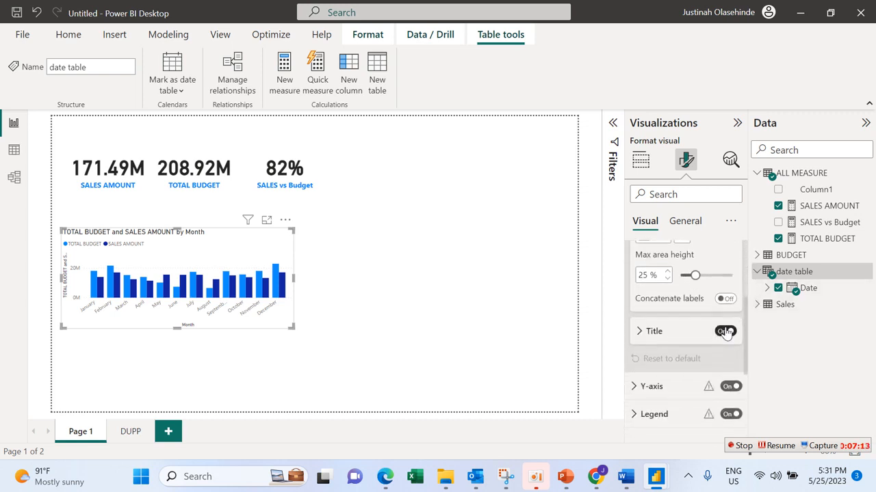
pyautogui.click(725, 331)
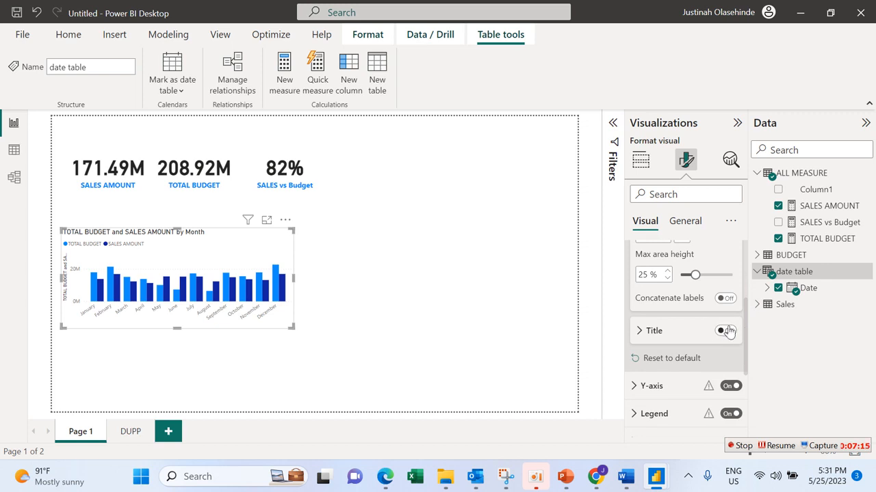
# Step: Make the chart's X-axis month labels bold and set their color to #252423
pyautogui.scroll(4, 749, 320)
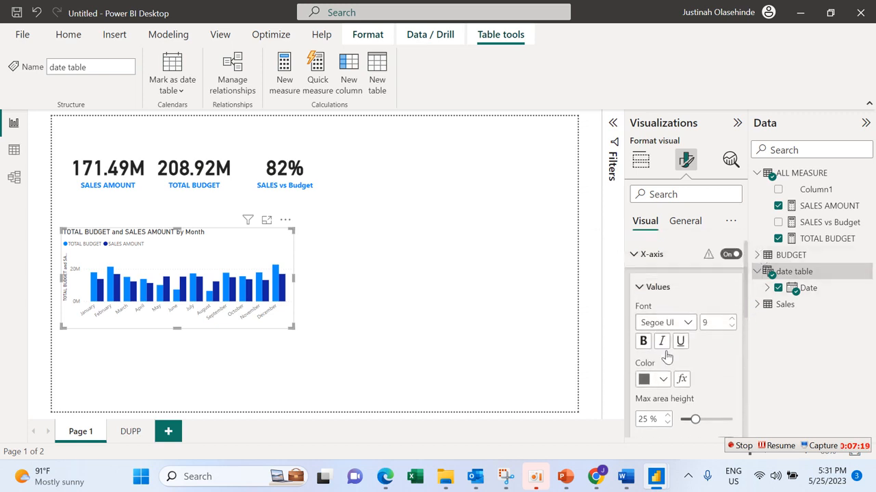
pyautogui.click(643, 340)
pyautogui.click(660, 382)
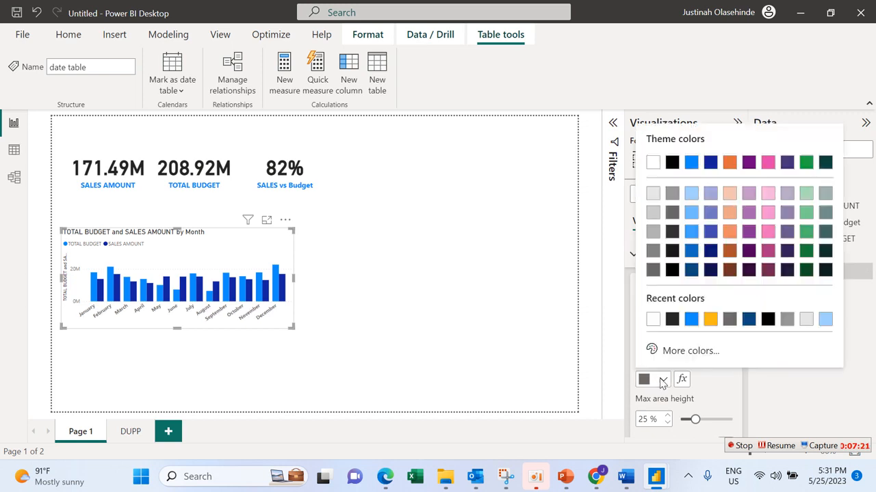
pyautogui.click(671, 320)
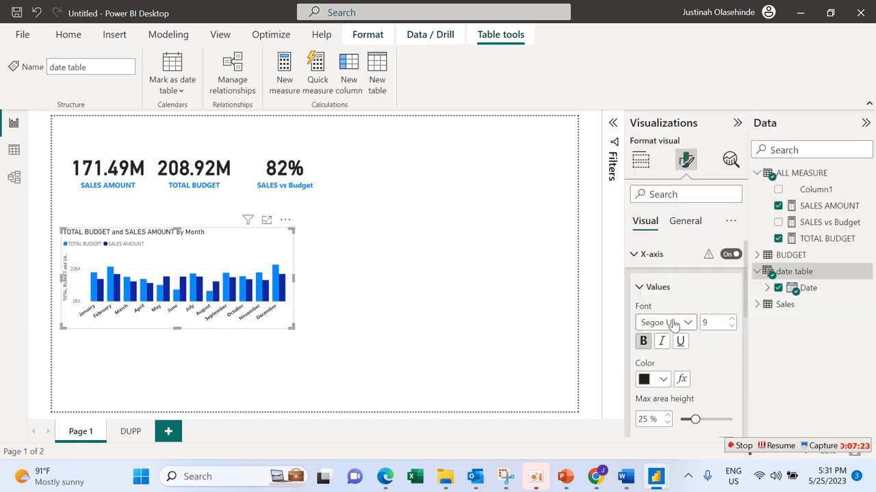
pyautogui.click(637, 287)
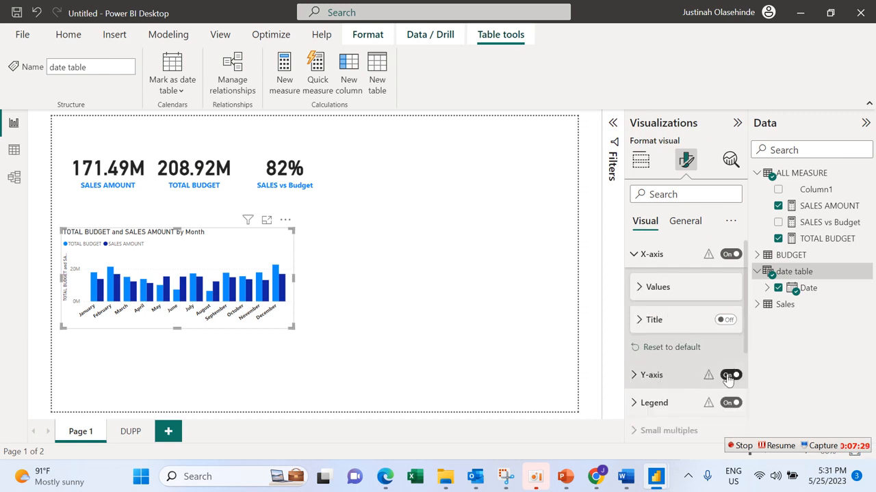
# Step: Turn off the Y-axis title of the column chart
pyautogui.click(672, 375)
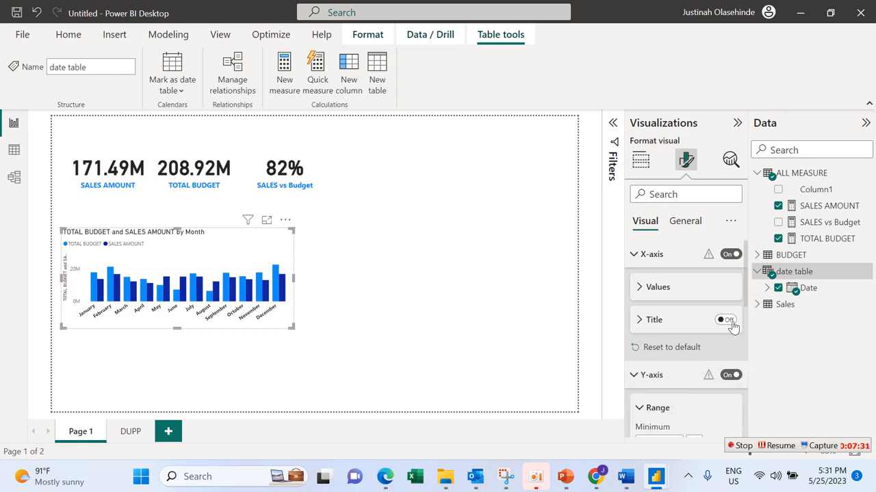
pyautogui.scroll(-5, 744, 328)
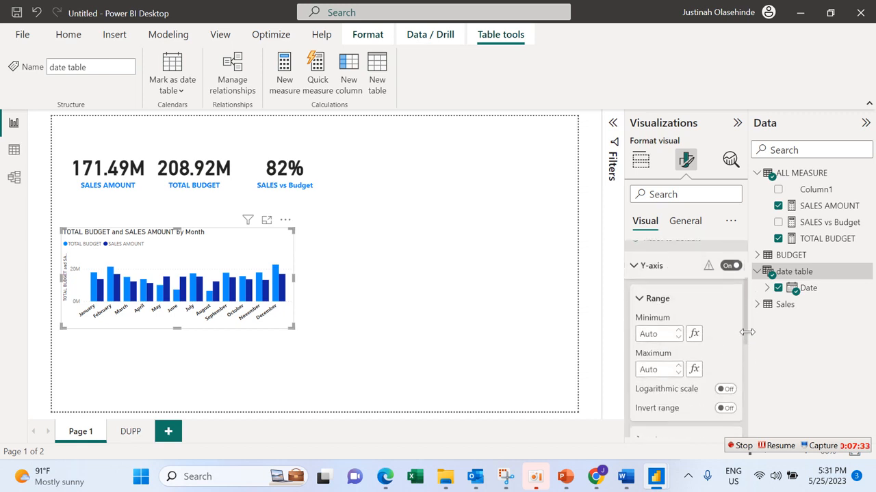
pyautogui.click(725, 372)
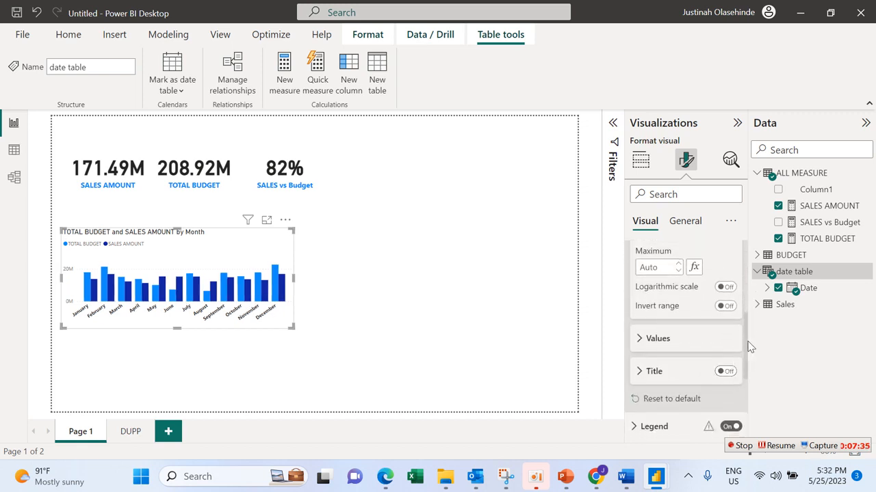
# Step: Turn off the column chart's entire Y-axis and collapse both axis settings
pyautogui.scroll(1, 747, 328)
pyautogui.scroll(-3, 732, 349)
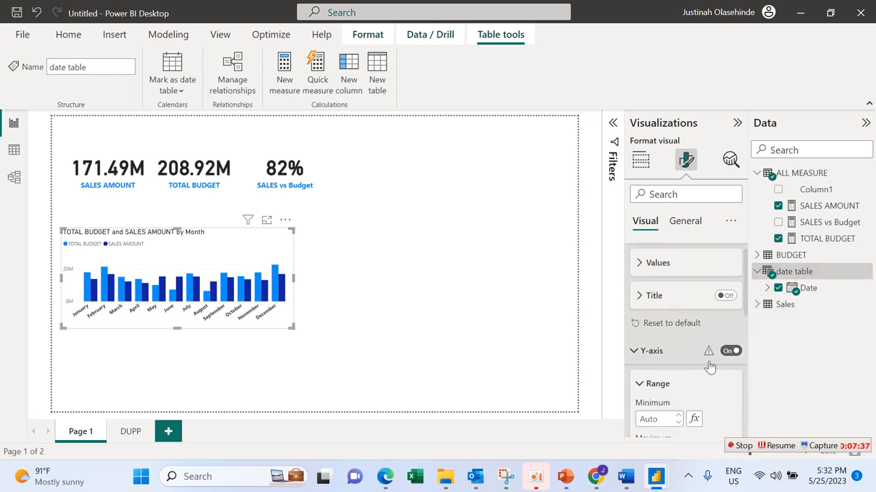
pyautogui.click(730, 352)
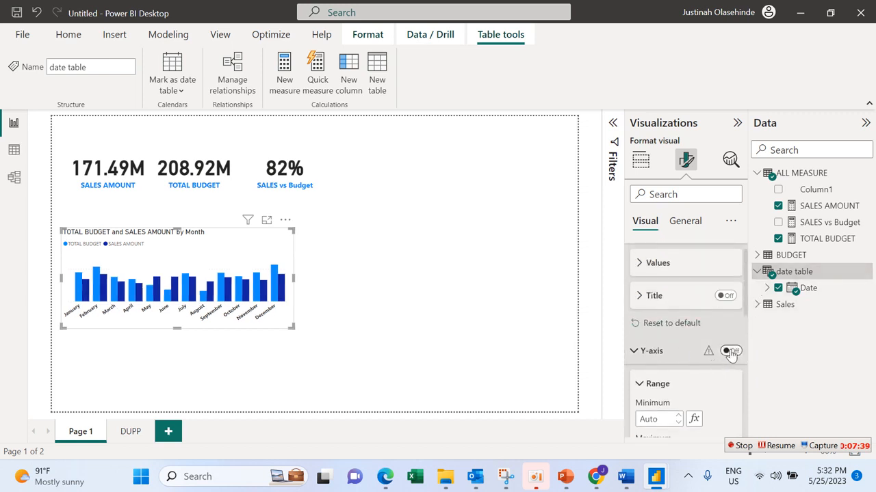
pyautogui.click(641, 305)
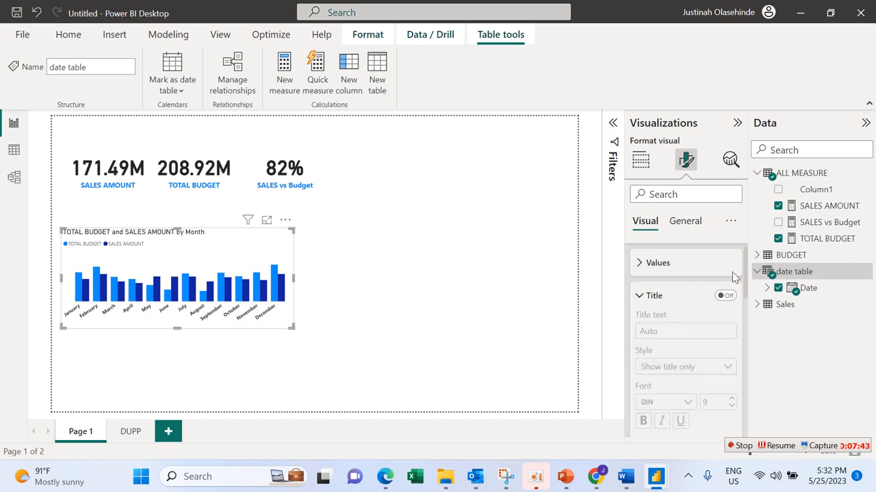
pyautogui.scroll(1, 744, 273)
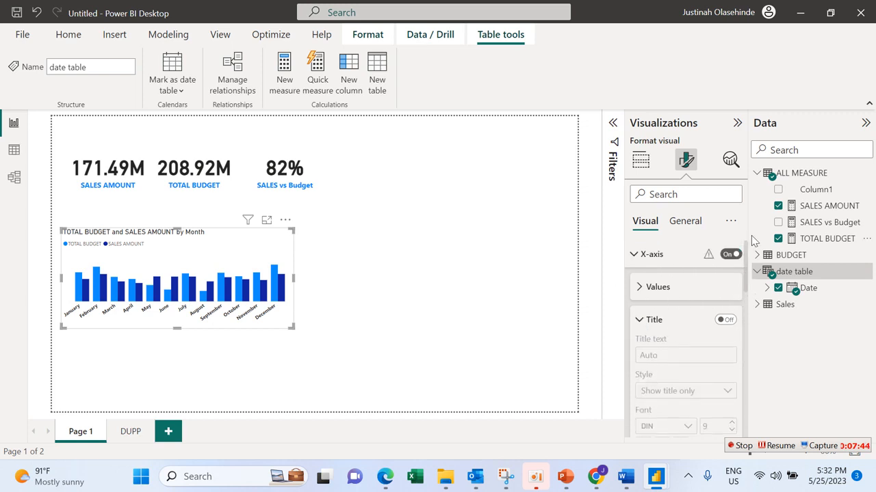
pyautogui.click(636, 255)
pyautogui.click(636, 282)
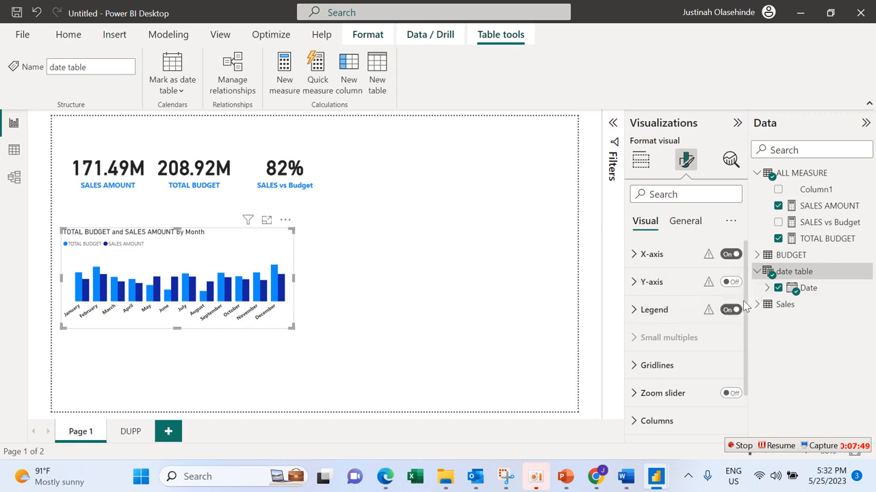
# Step: Set the chart's legend text color to #252423 and make it bold
pyautogui.click(691, 317)
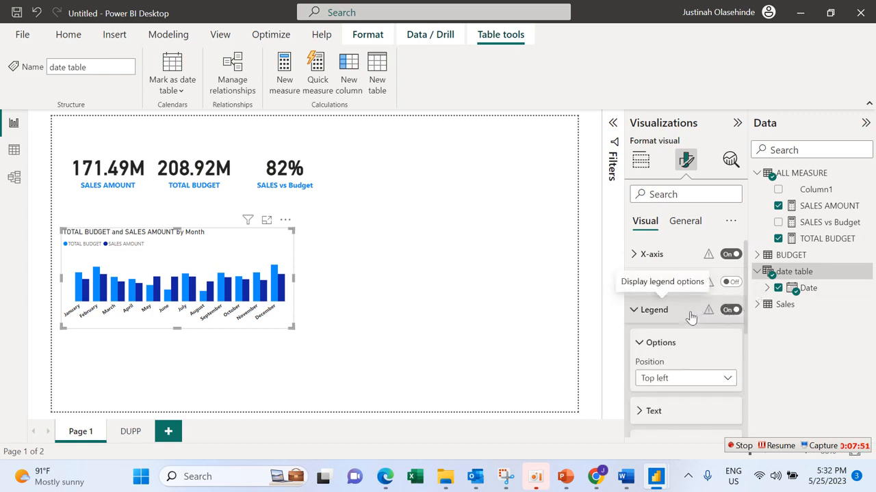
pyautogui.scroll(-1, 745, 325)
pyautogui.scroll(-2, 745, 335)
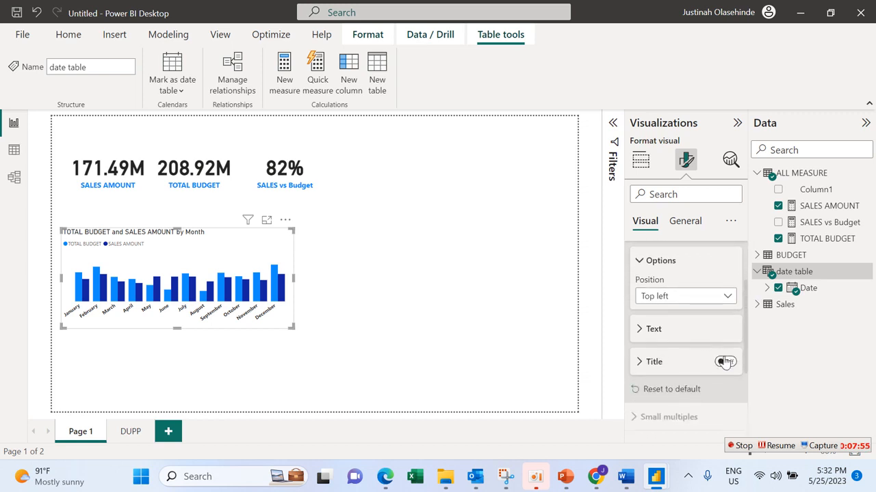
pyautogui.click(686, 336)
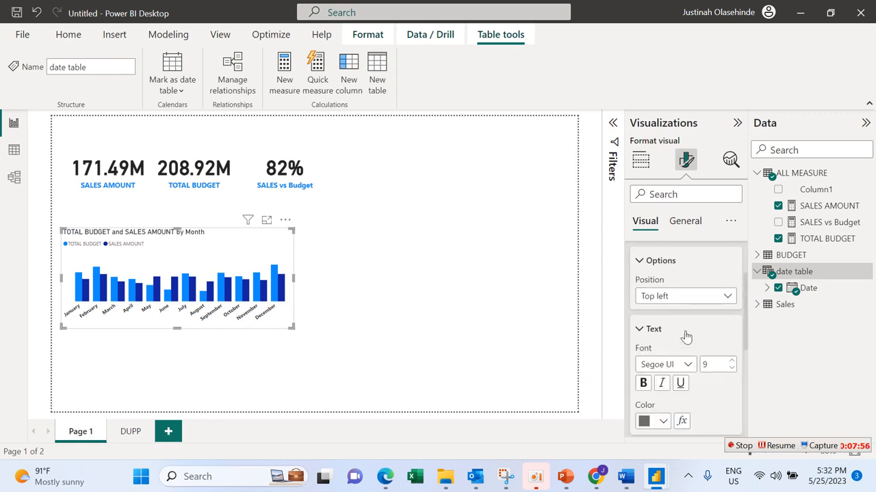
pyautogui.click(662, 421)
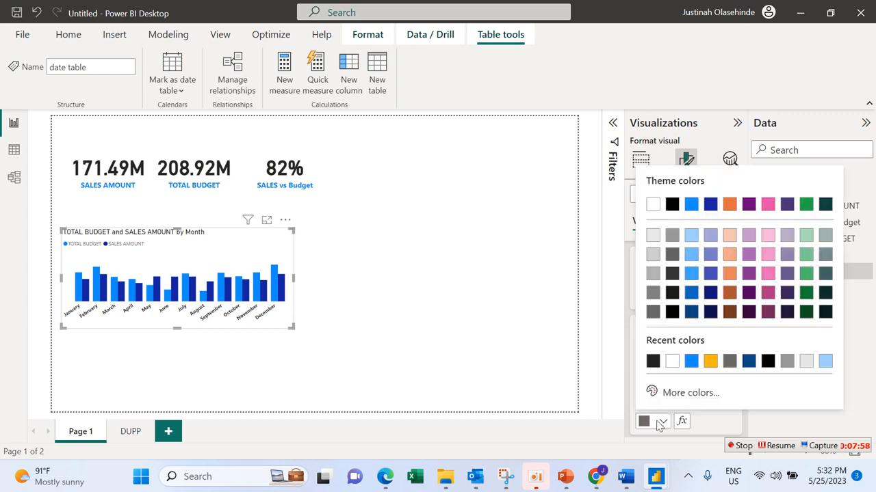
pyautogui.click(653, 361)
pyautogui.click(643, 385)
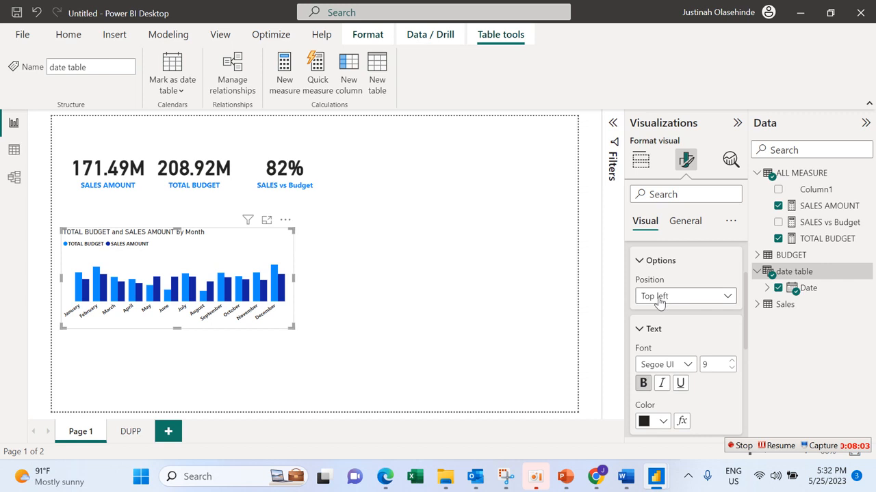
# Step: Collapse the legend's text and options settings and turn on data labels for the column chart
pyautogui.click(639, 331)
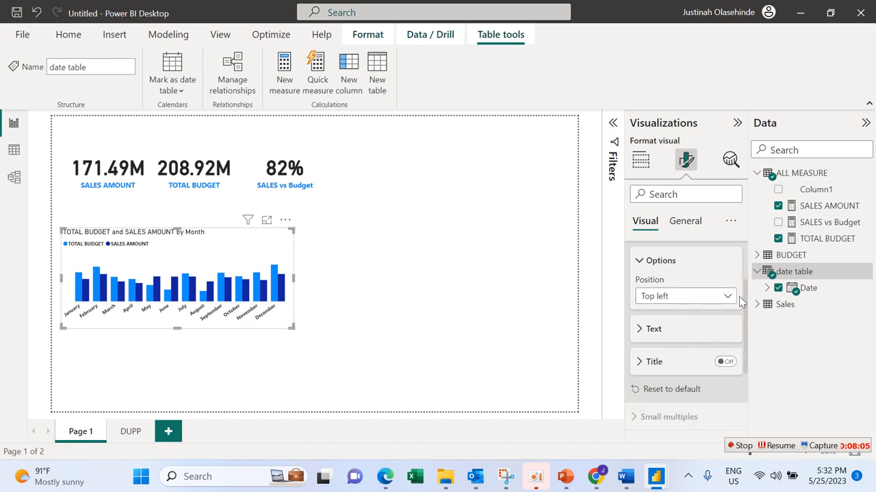
pyautogui.click(639, 260)
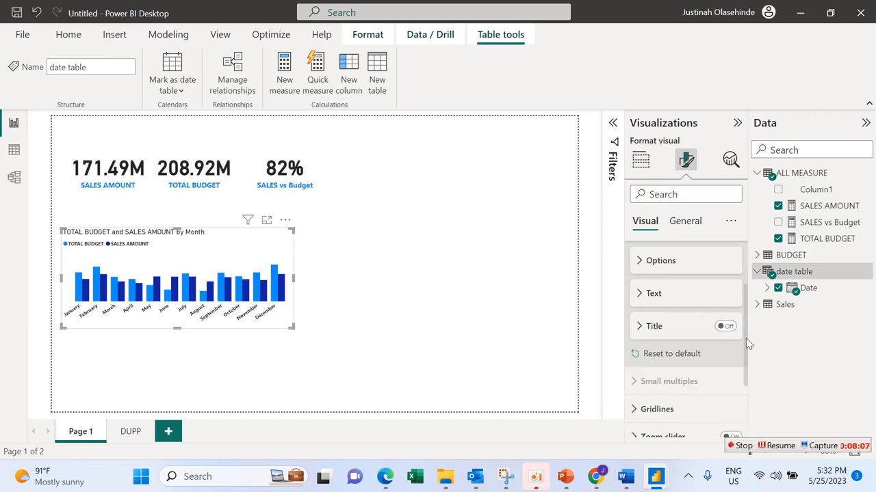
pyautogui.moveTo(747, 344); pyautogui.dragTo(743, 411)
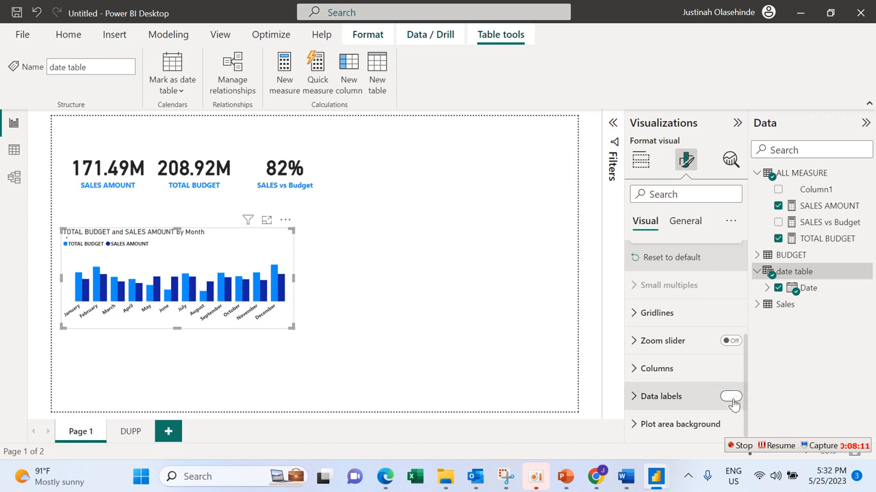
pyautogui.click(730, 397)
pyautogui.click(703, 402)
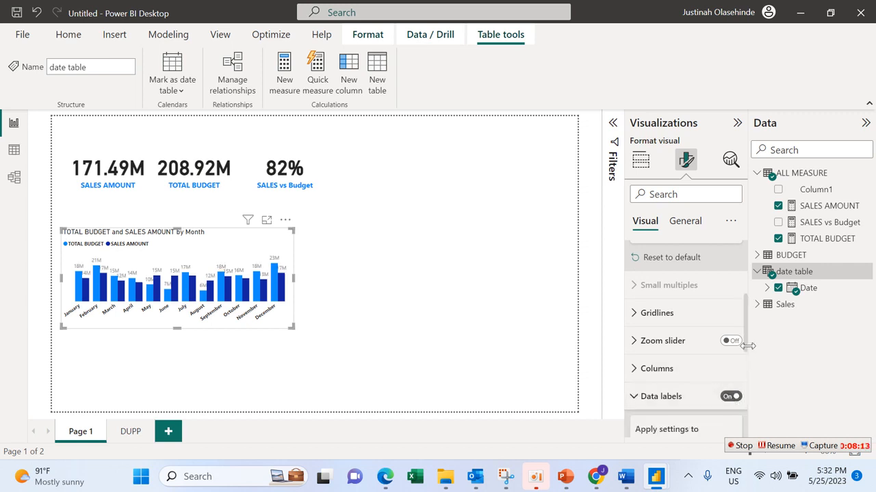
# Step: Make the column chart's data label values bold and give them the same dark color as the legend text
pyautogui.moveTo(747, 349); pyautogui.dragTo(744, 429)
pyautogui.click(693, 353)
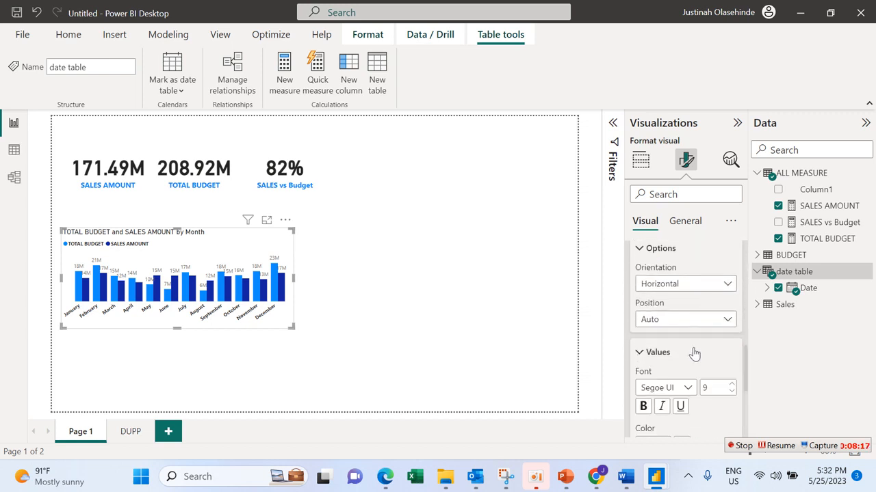
pyautogui.click(645, 407)
pyautogui.scroll(-3, 744, 372)
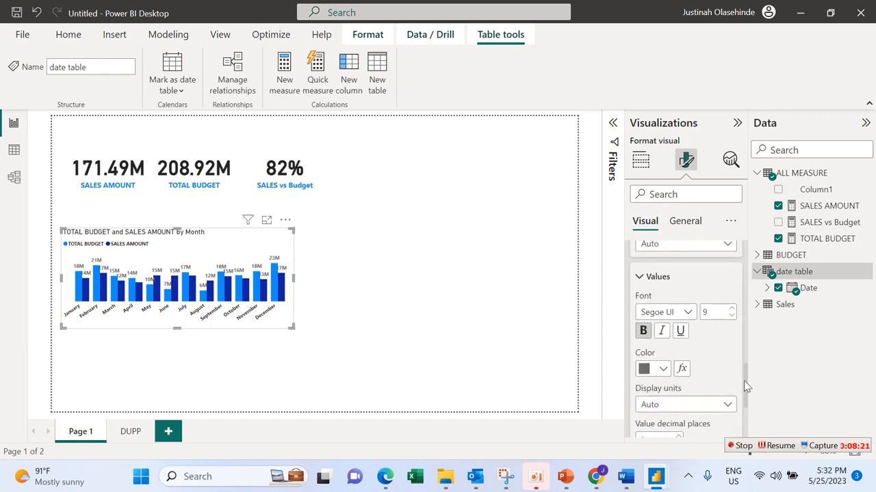
pyautogui.click(661, 328)
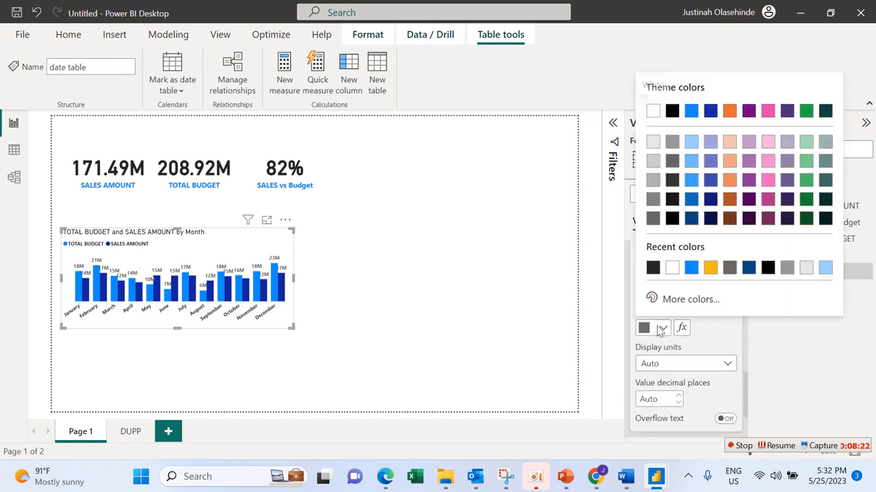
pyautogui.click(651, 269)
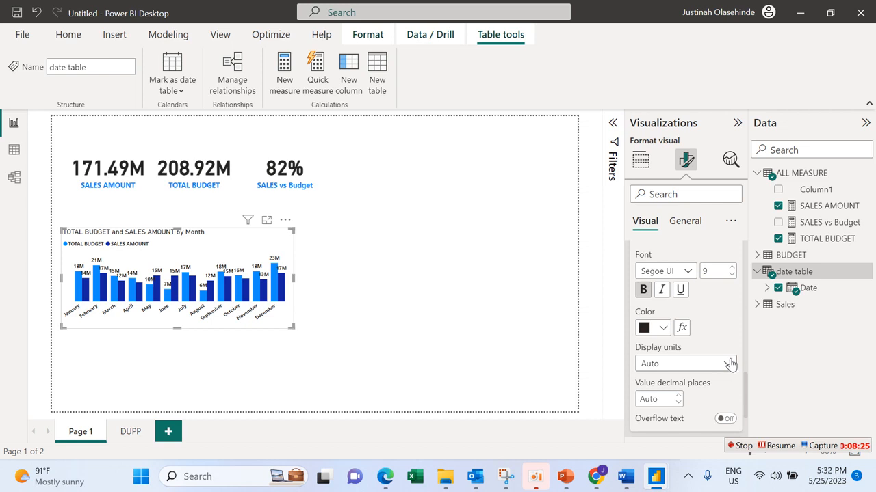
pyautogui.moveTo(745, 385); pyautogui.dragTo(743, 357)
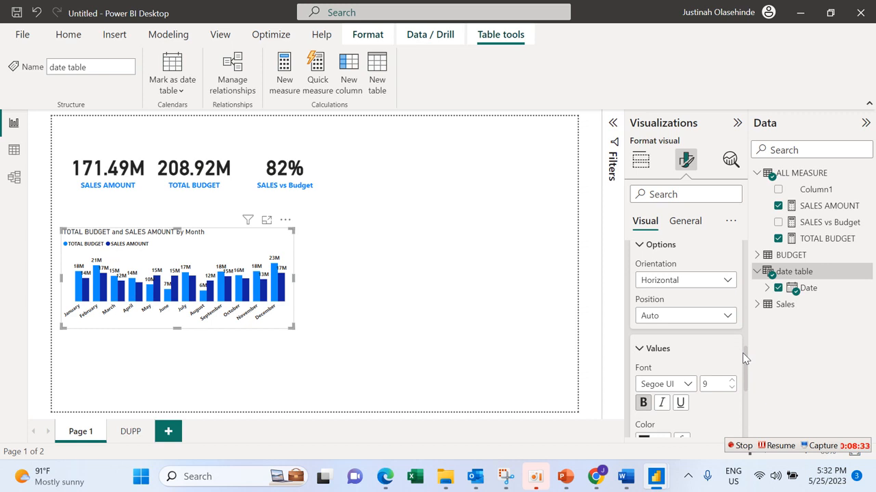
pyautogui.click(725, 318)
pyautogui.click(724, 318)
pyautogui.click(641, 349)
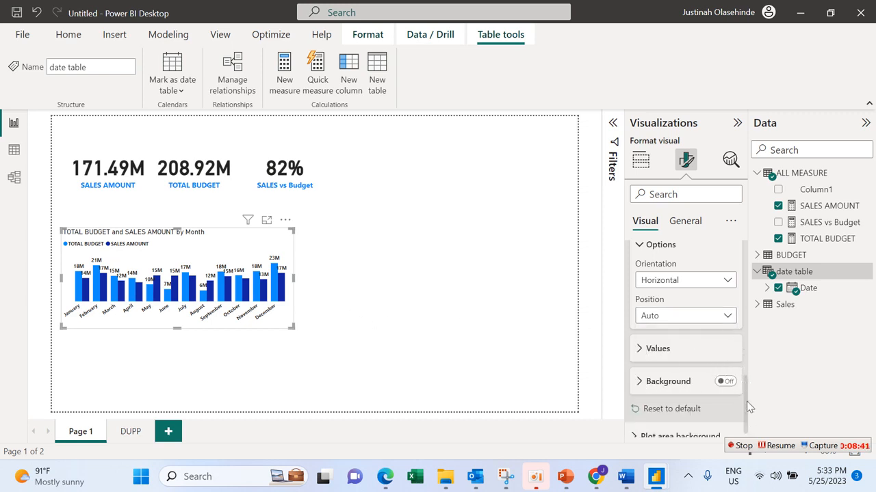
# Step: Try an orange-yellow color for the TOTAL BUDGET columns and restore their blue color
pyautogui.moveTo(746, 401); pyautogui.dragTo(752, 340)
pyautogui.click(656, 302)
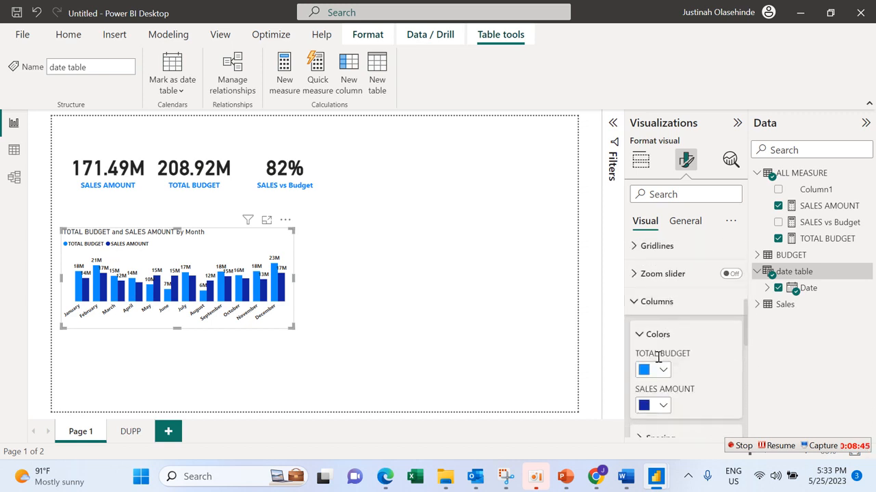
pyautogui.click(656, 370)
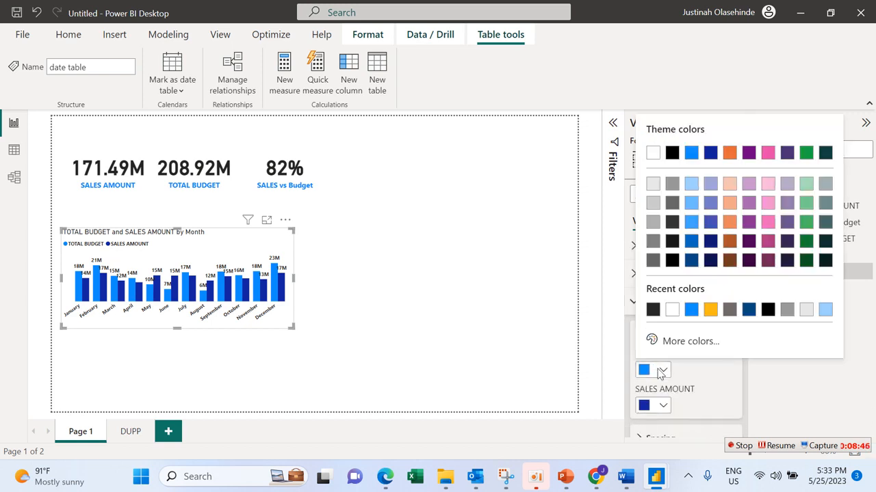
pyautogui.click(710, 310)
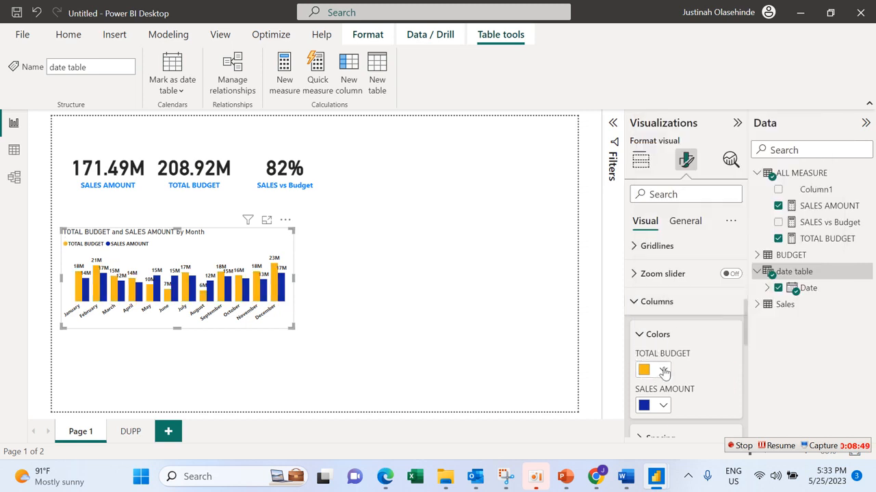
pyautogui.click(663, 405)
pyautogui.click(663, 405)
pyautogui.click(663, 375)
pyautogui.click(730, 310)
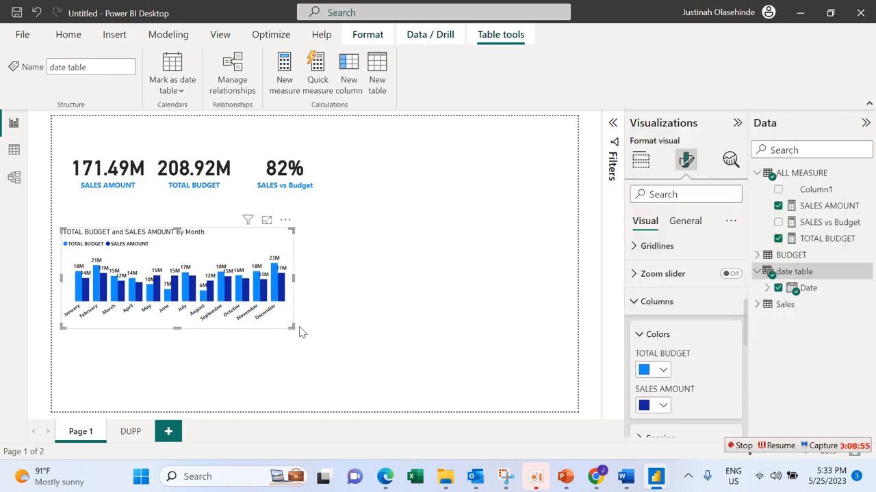
pyautogui.click(641, 307)
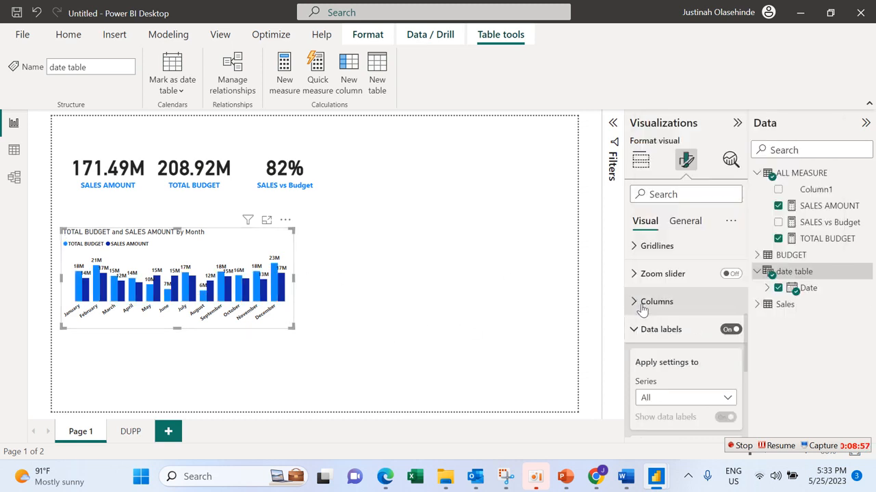
# Step: Turn off the column chart's background in its effects settings
pyautogui.click(686, 220)
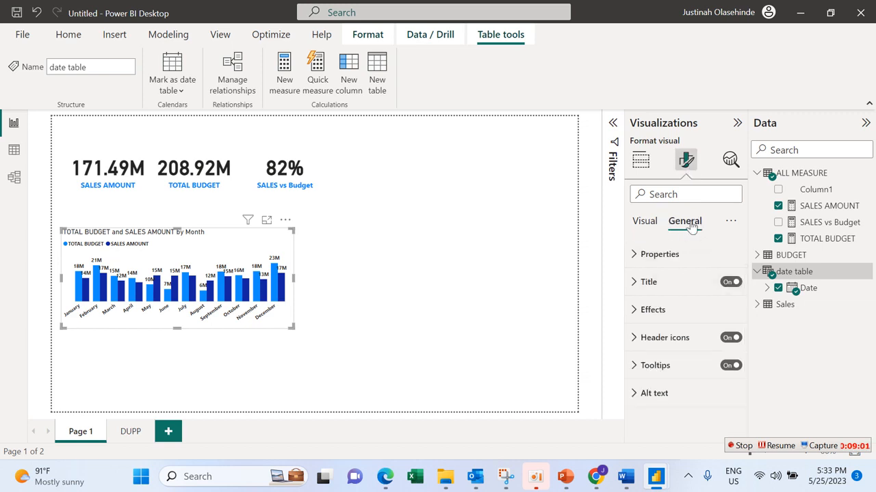
pyautogui.click(691, 315)
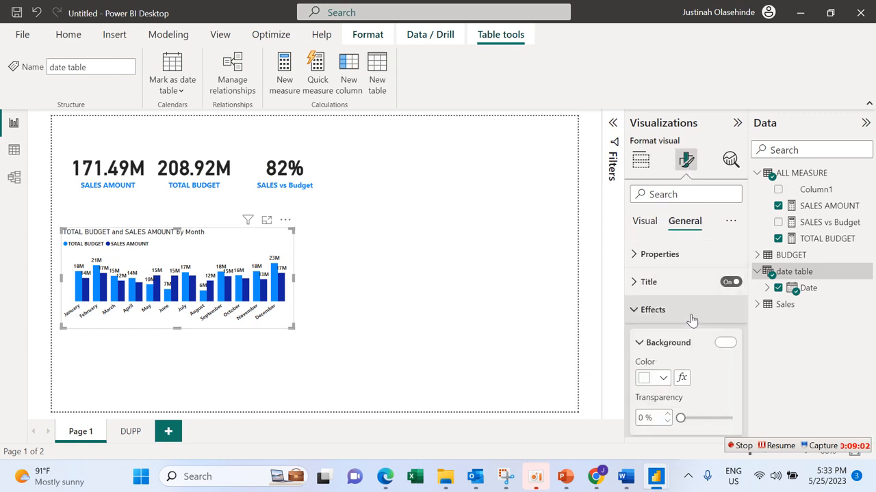
pyautogui.click(723, 343)
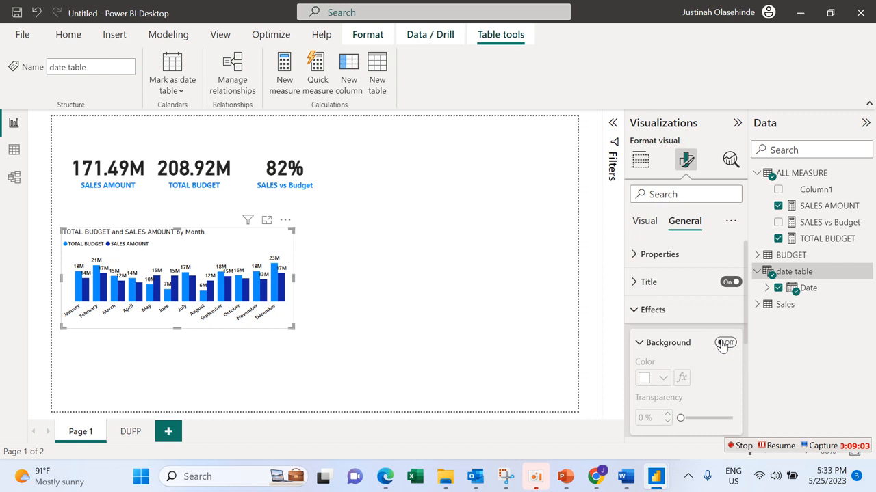
pyautogui.click(692, 313)
# Step: Center the column chart's title, color it #118DFF, make it bold and set its font size to 15
pyautogui.click(693, 285)
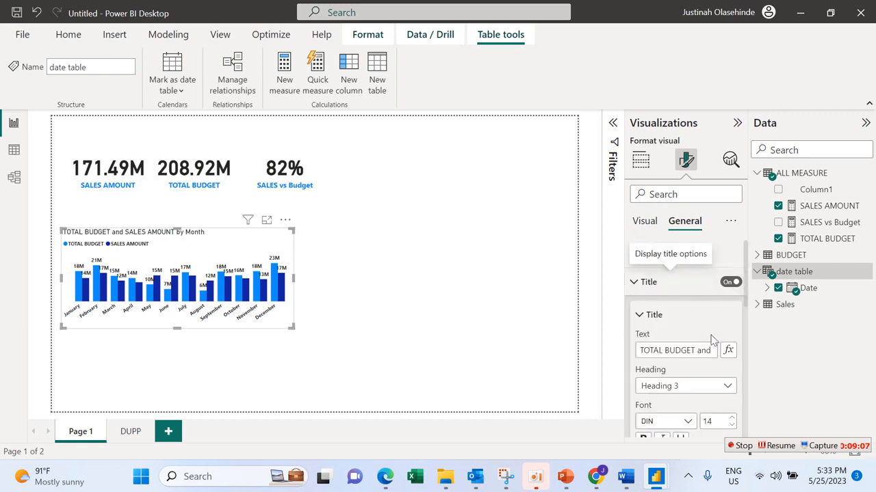
pyautogui.moveTo(748, 303); pyautogui.dragTo(748, 353)
pyautogui.click(662, 385)
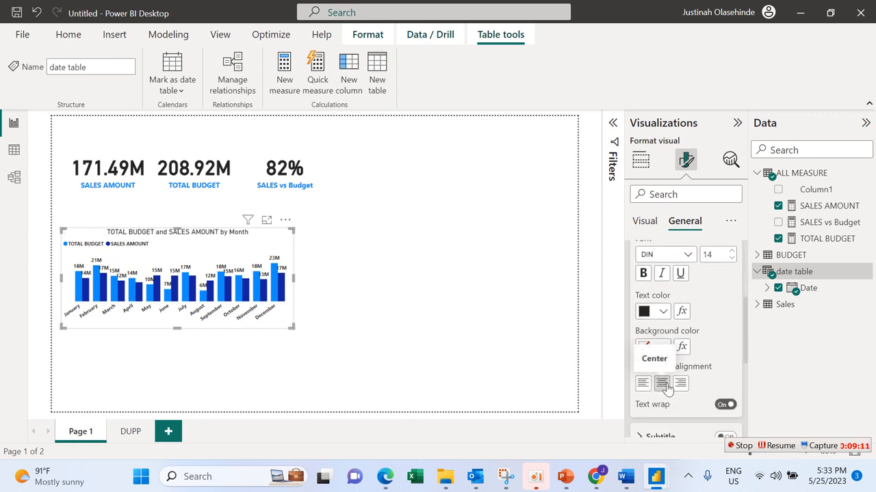
pyautogui.click(663, 312)
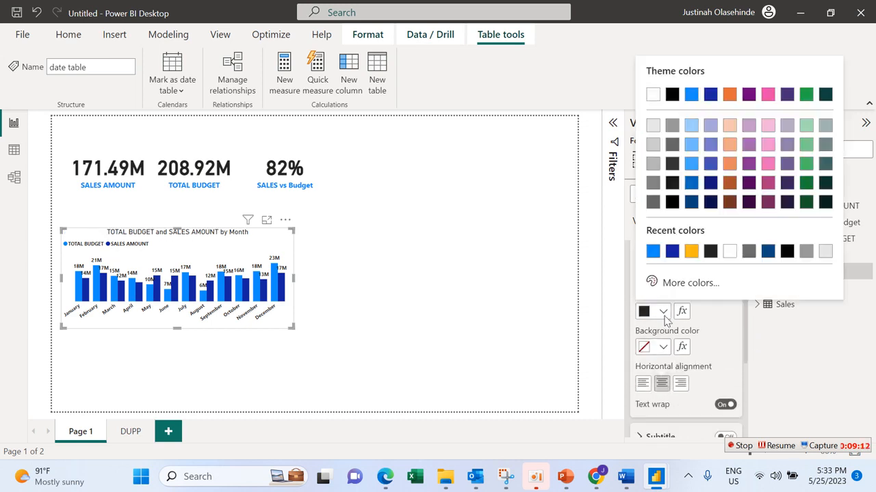
pyautogui.click(653, 255)
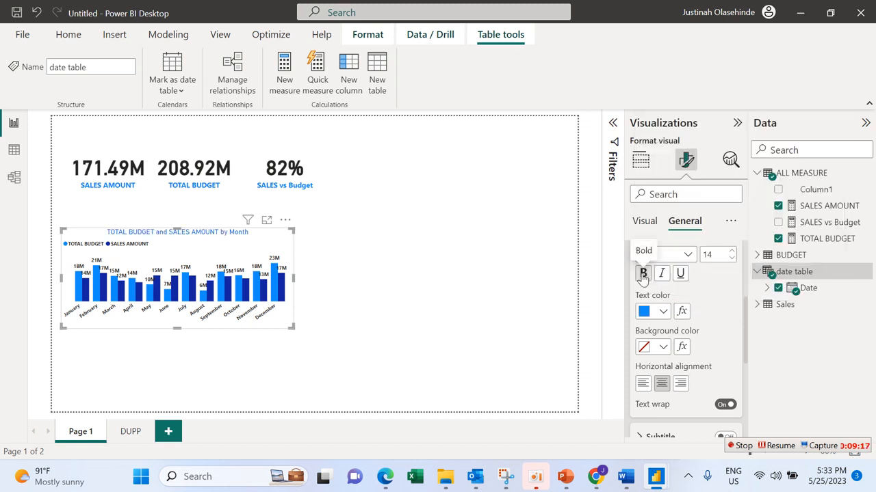
pyautogui.click(643, 274)
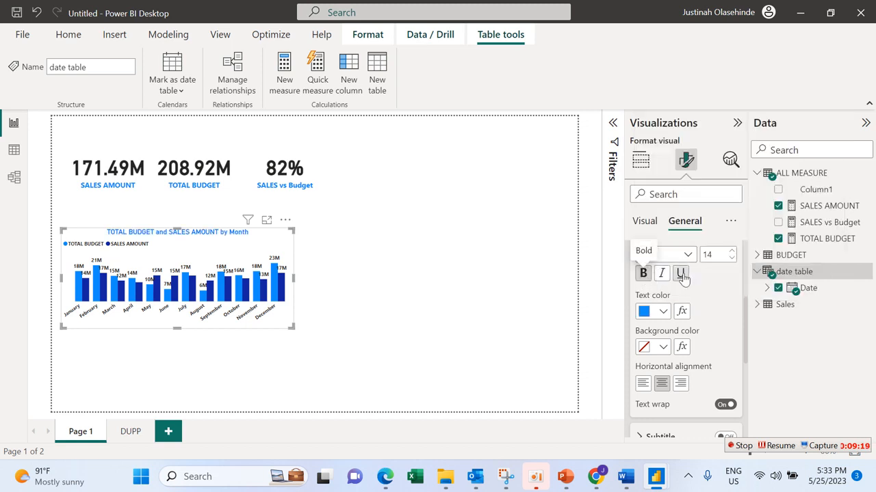
pyautogui.click(731, 255)
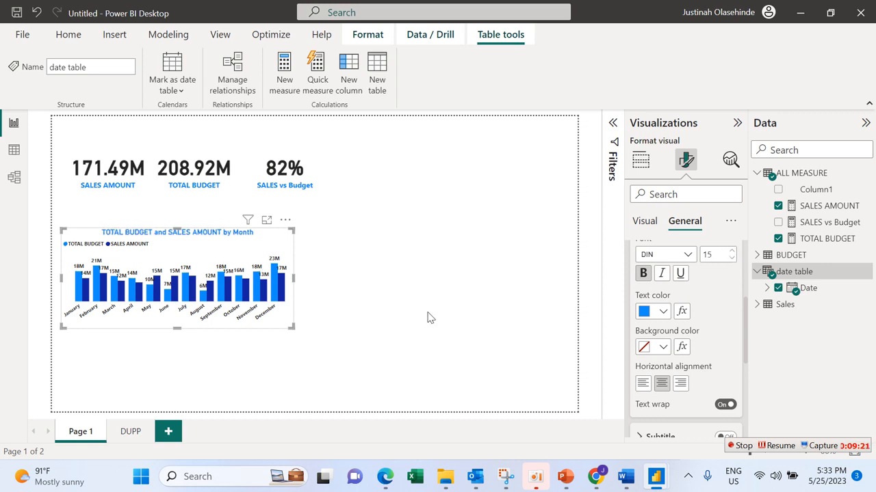
# Step: Enlarge the column chart slightly and place a duplicate of it directly below the original
pyautogui.moveTo(290, 324)
pyautogui.mouseDown()
pyautogui.moveTo(307, 336)
pyautogui.moveTo(294, 317)
pyautogui.moveTo(304, 328)
pyautogui.moveTo(305, 318)
pyautogui.mouseUp()
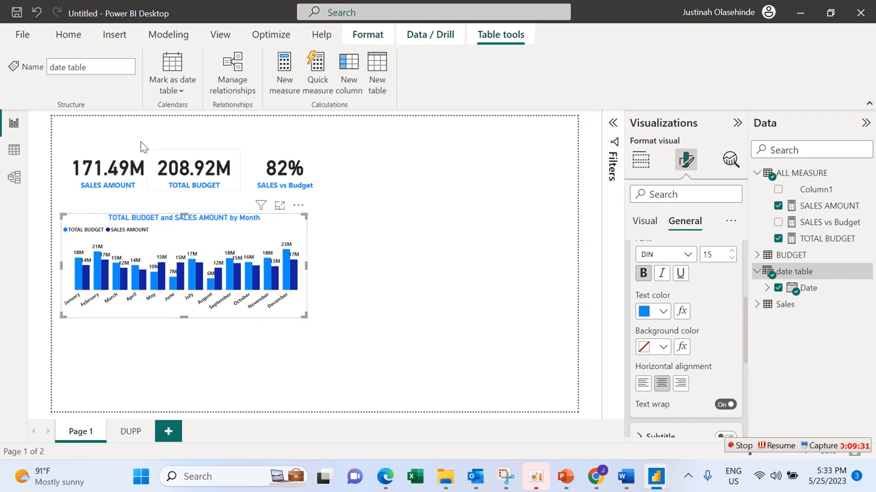
pyautogui.click(72, 36)
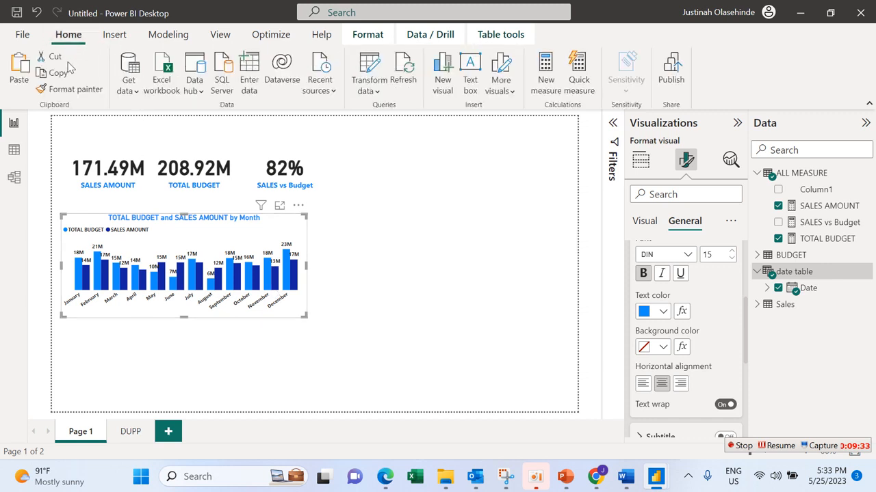
pyautogui.click(15, 75)
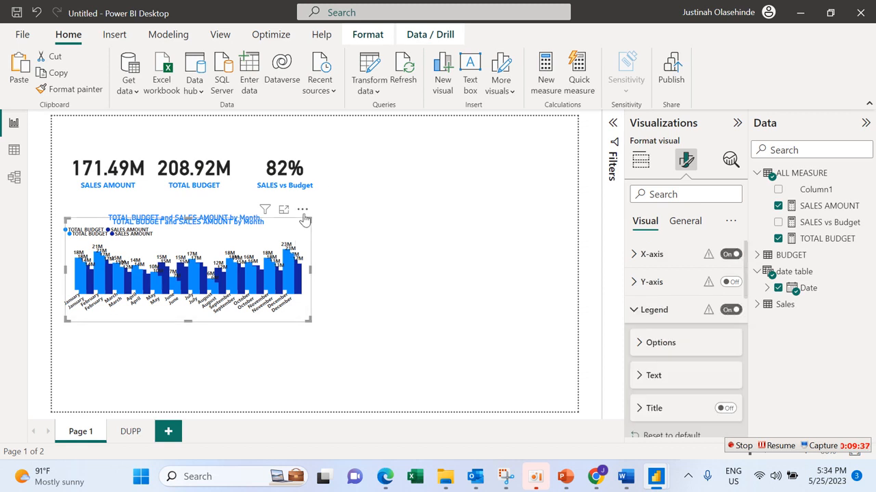
pyautogui.moveTo(305, 219); pyautogui.dragTo(299, 307)
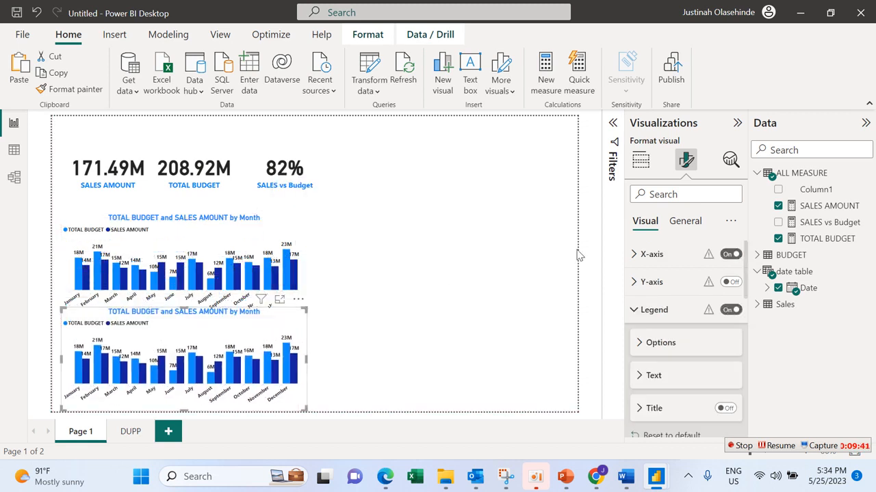
# Step: Convert the duplicated chart to a stacked area chart and widen it slightly
pyautogui.click(641, 161)
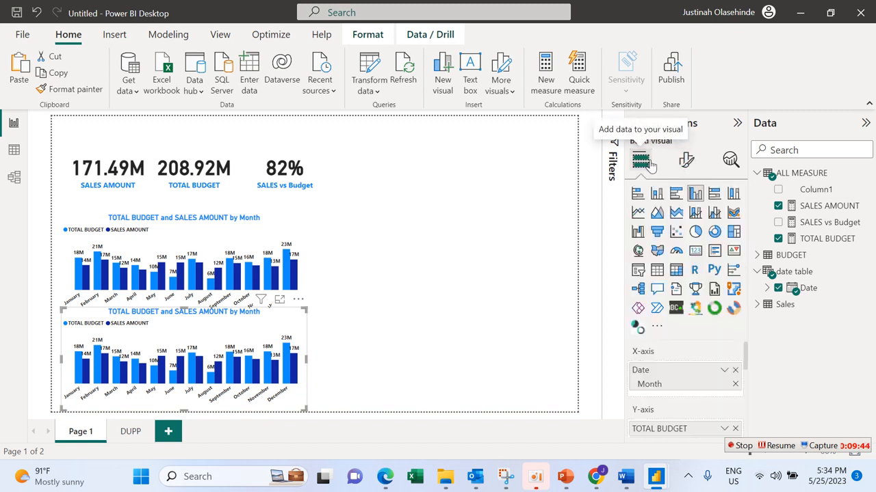
pyautogui.click(657, 214)
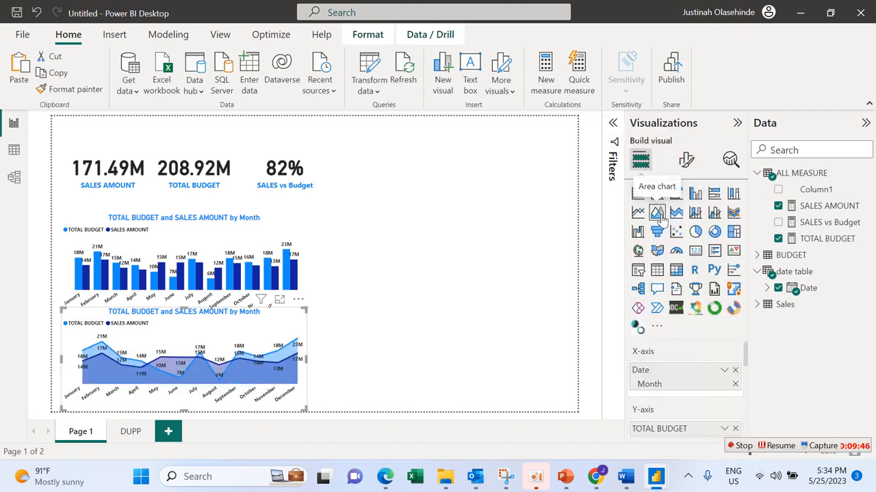
pyautogui.click(677, 214)
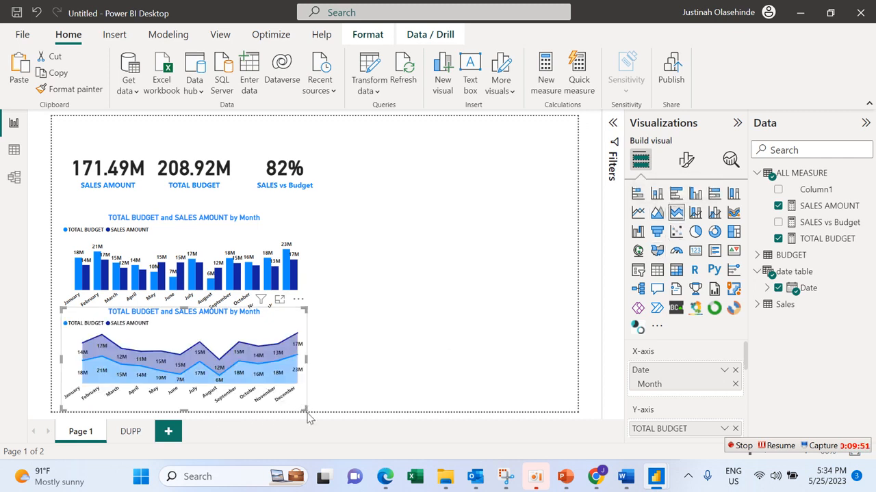
pyautogui.moveTo(305, 410)
pyautogui.mouseDown()
pyautogui.moveTo(344, 412)
pyautogui.moveTo(314, 409)
pyautogui.mouseUp()
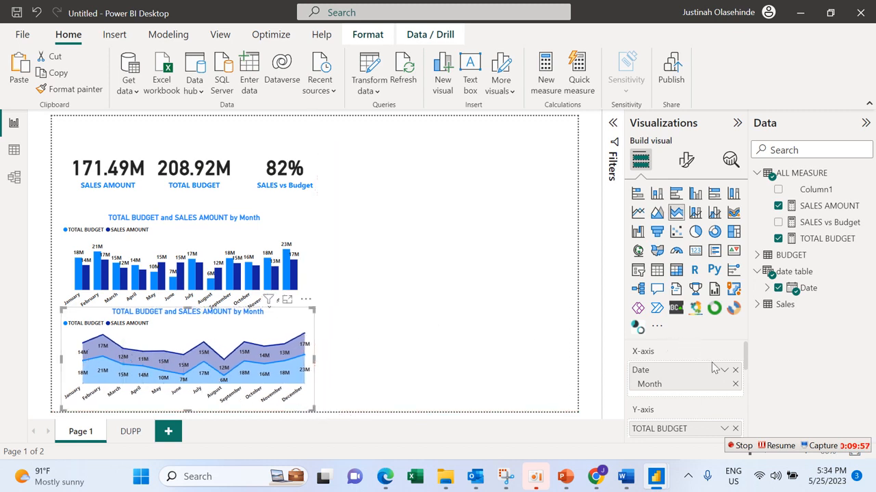
# Step: Replace the area chart's X-axis field with the Date hierarchy from the date table, keeping only the Year level
pyautogui.click(734, 371)
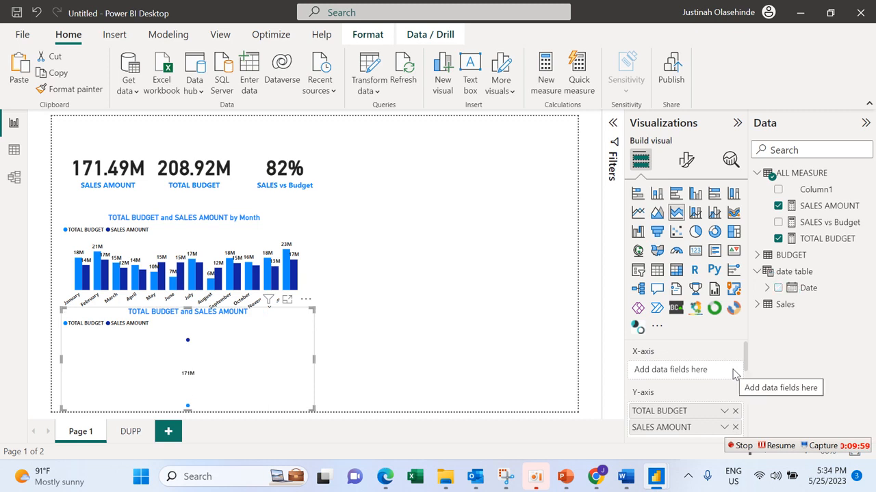
pyautogui.click(777, 290)
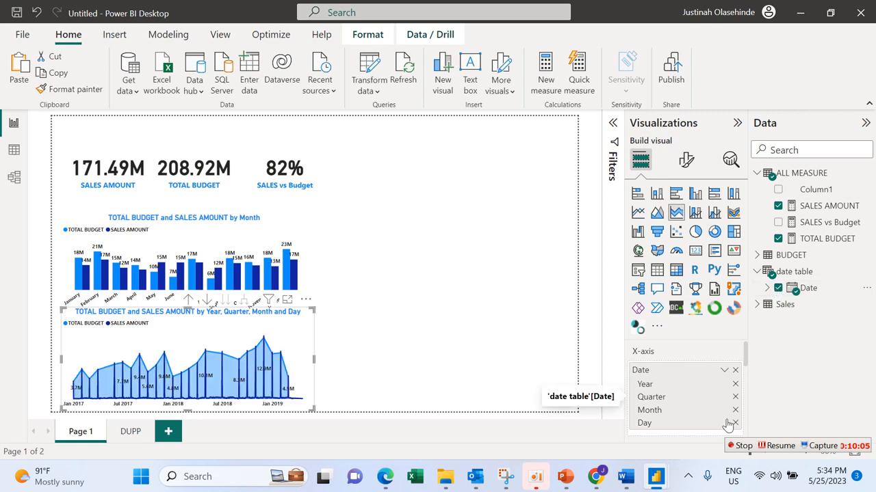
pyautogui.click(735, 423)
pyautogui.click(734, 412)
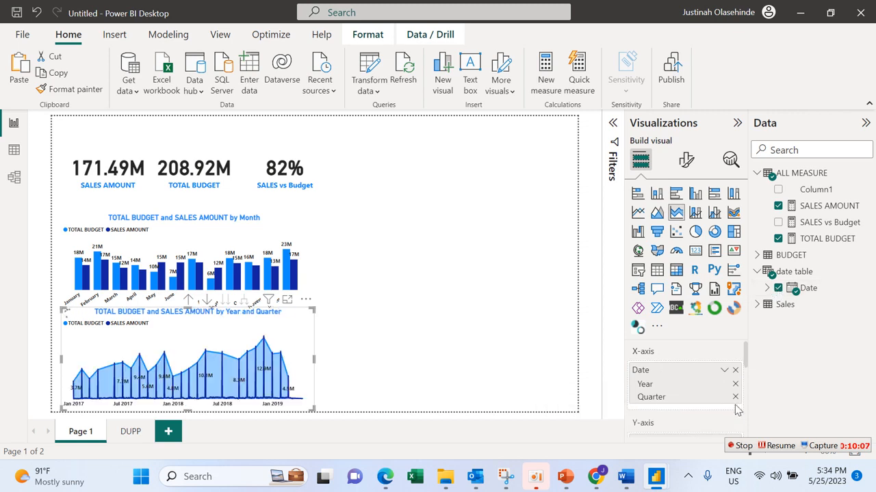
pyautogui.click(735, 397)
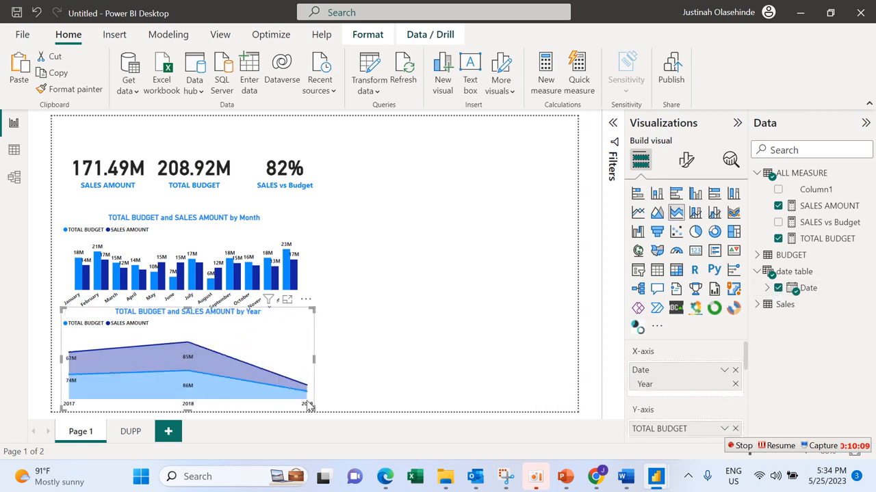
# Step: Widen the area chart slightly beyond the column chart above it
pyautogui.moveTo(335, 412)
pyautogui.mouseDown()
pyautogui.moveTo(347, 407)
pyautogui.moveTo(335, 410)
pyautogui.mouseUp()
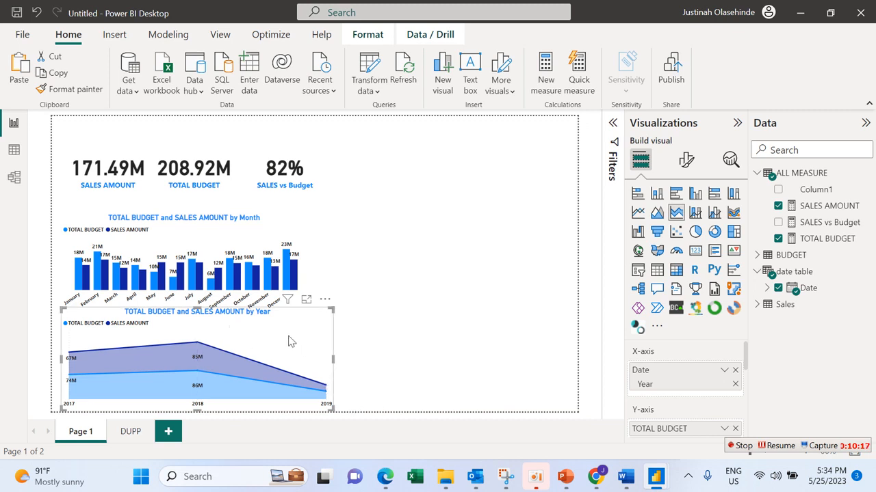
pyautogui.click(368, 334)
pyautogui.click(318, 349)
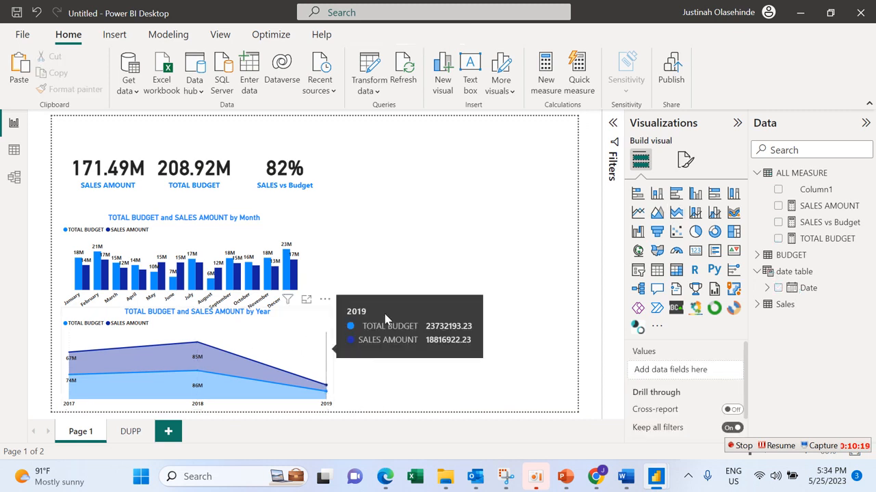
pyautogui.click(686, 159)
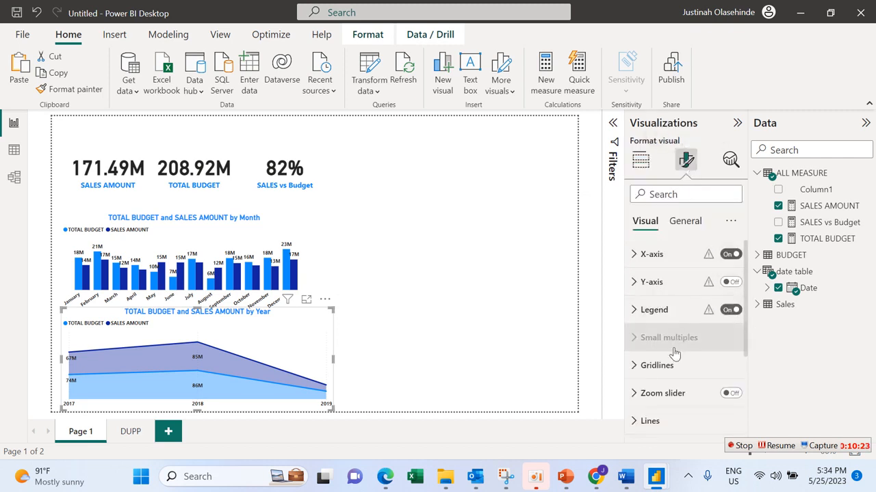
pyautogui.click(684, 221)
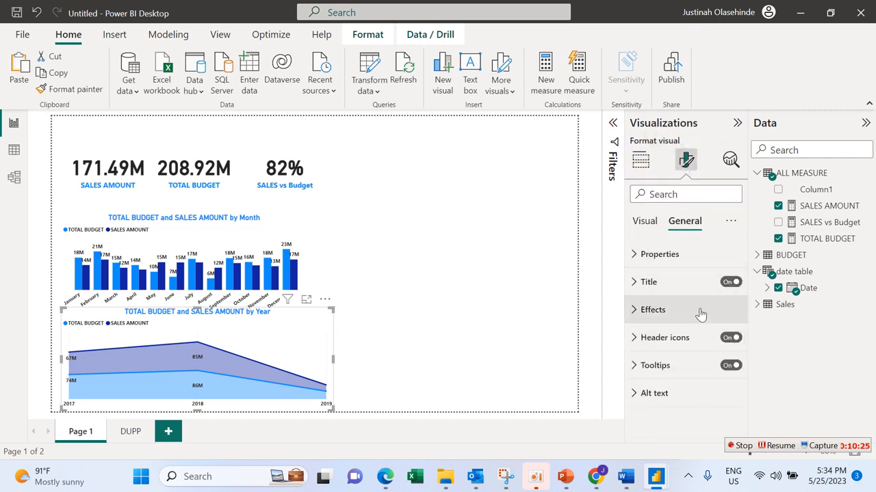
pyautogui.click(677, 309)
pyautogui.click(677, 309)
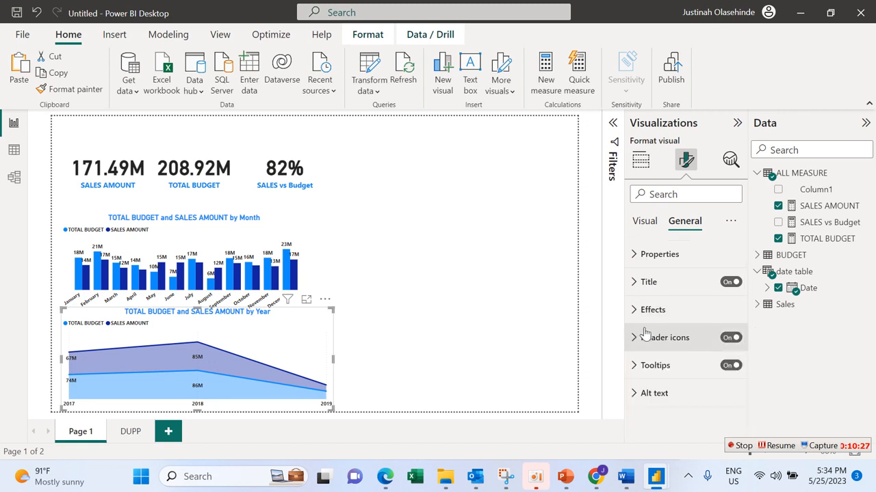
pyautogui.click(387, 392)
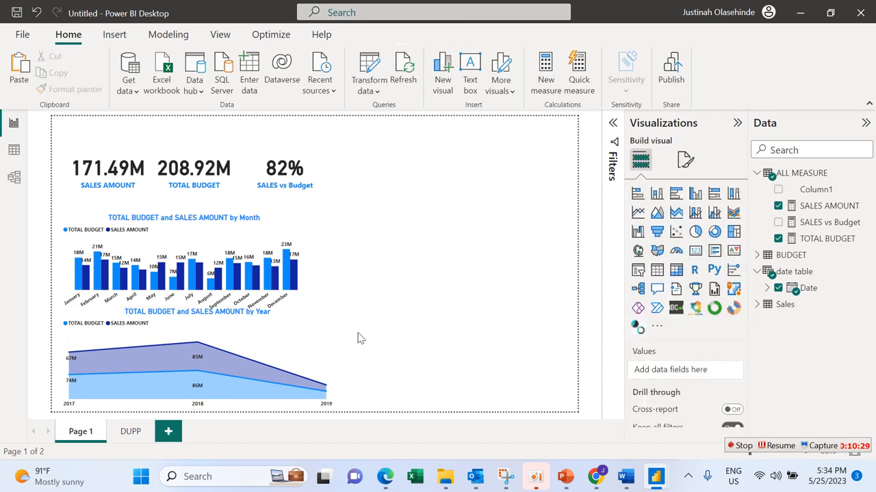
# Step: Lower the area chart's upper edge to leave a gap beneath the column chart
pyautogui.click(325, 314)
pyautogui.moveTo(330, 308); pyautogui.dragTo(332, 326)
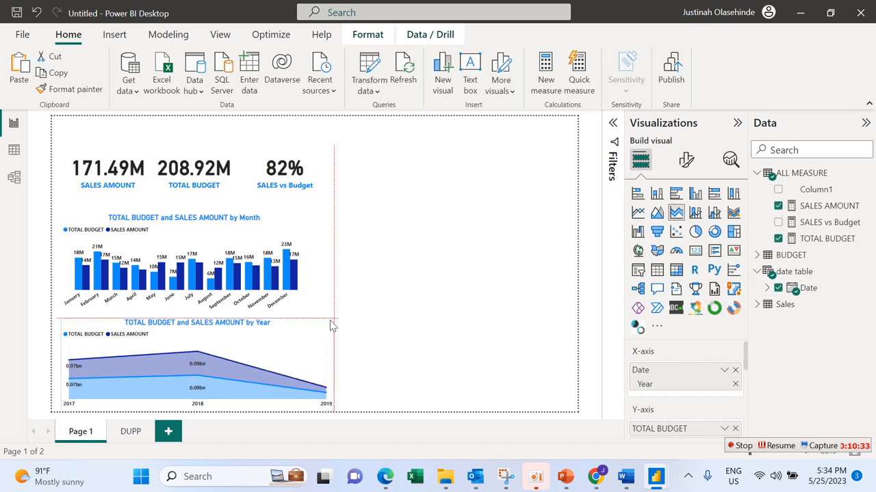
pyautogui.click(379, 324)
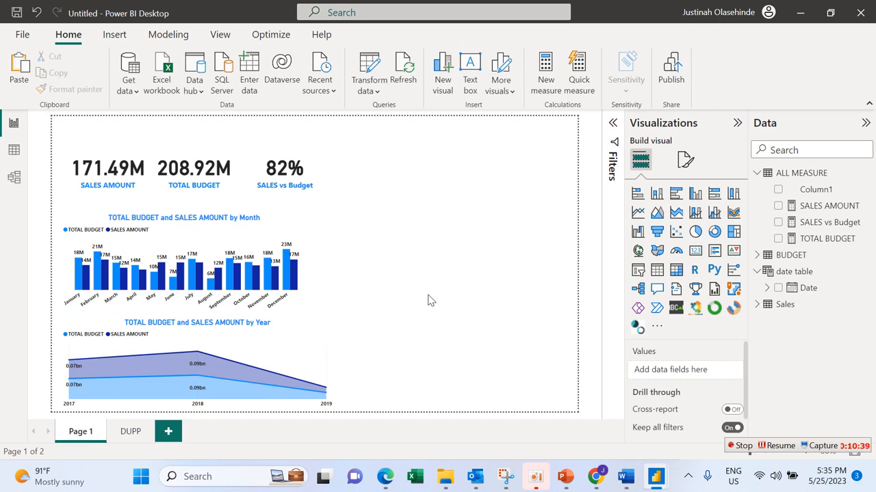
# Step: Add a donut chart beside the column chart showing SALES vs Budget by Brand from the Sales table
pyautogui.click(714, 233)
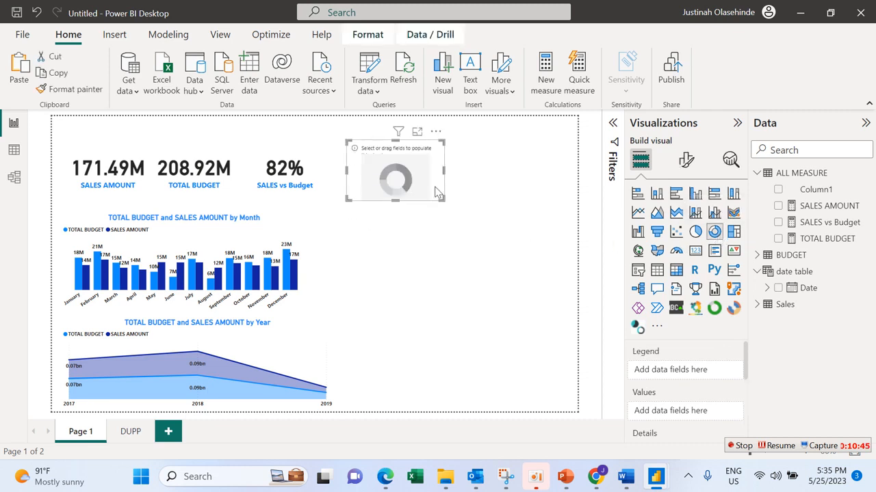
pyautogui.moveTo(434, 196); pyautogui.dragTo(442, 258)
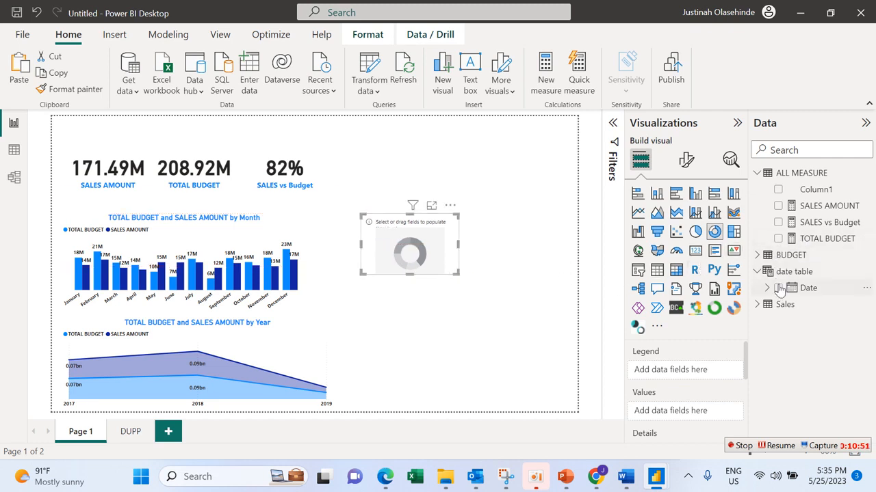
pyautogui.click(756, 305)
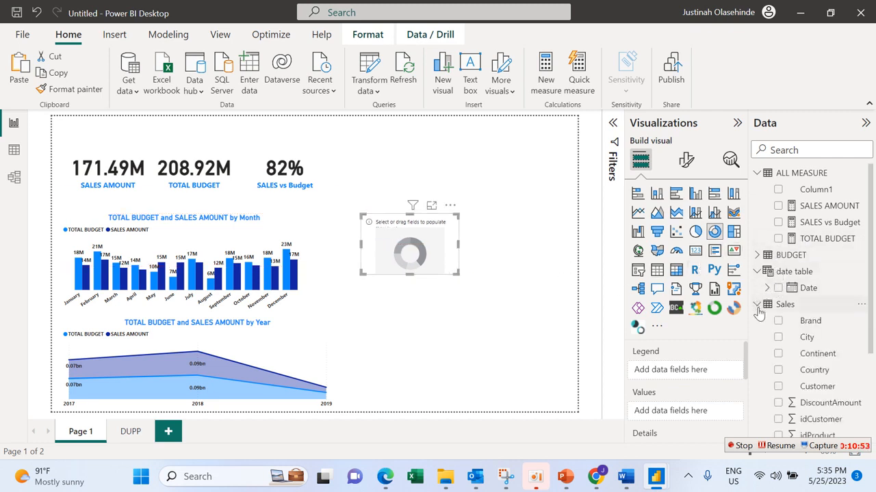
pyautogui.click(778, 321)
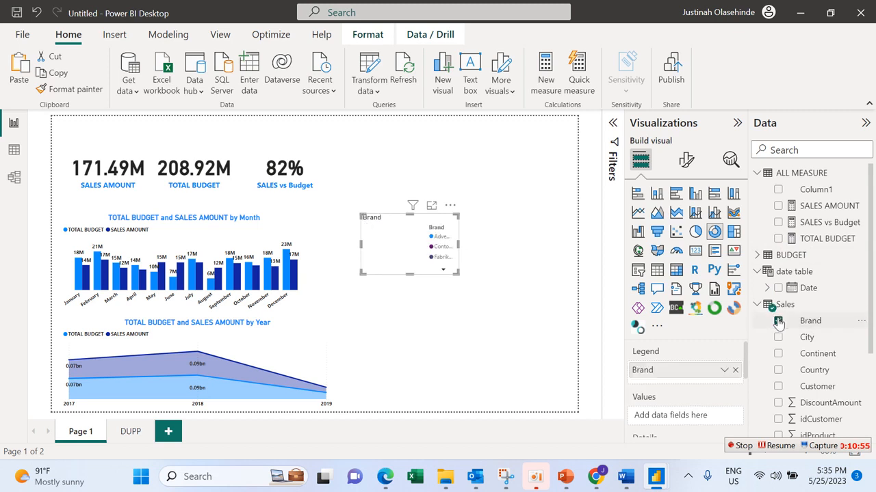
pyautogui.click(777, 222)
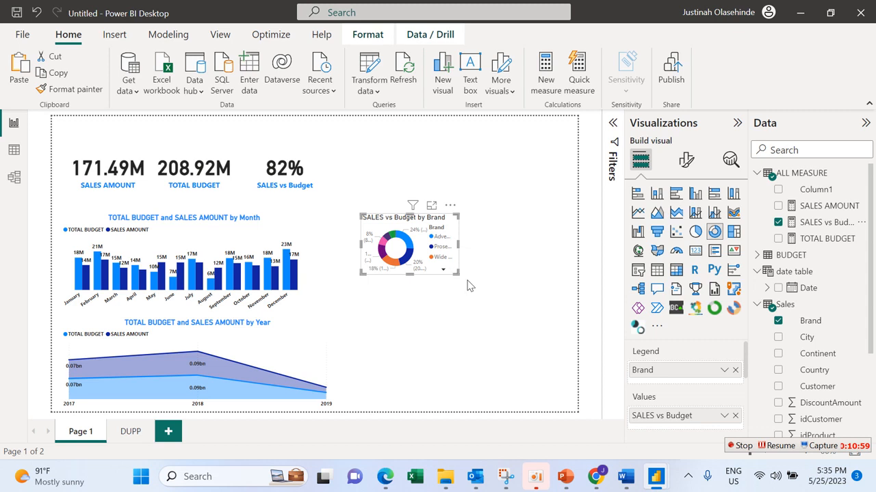
# Step: Enlarge the donut chart to fill the empty page area beside the column and area charts
pyautogui.moveTo(458, 273); pyautogui.dragTo(547, 384)
pyautogui.moveTo(360, 385); pyautogui.dragTo(337, 391)
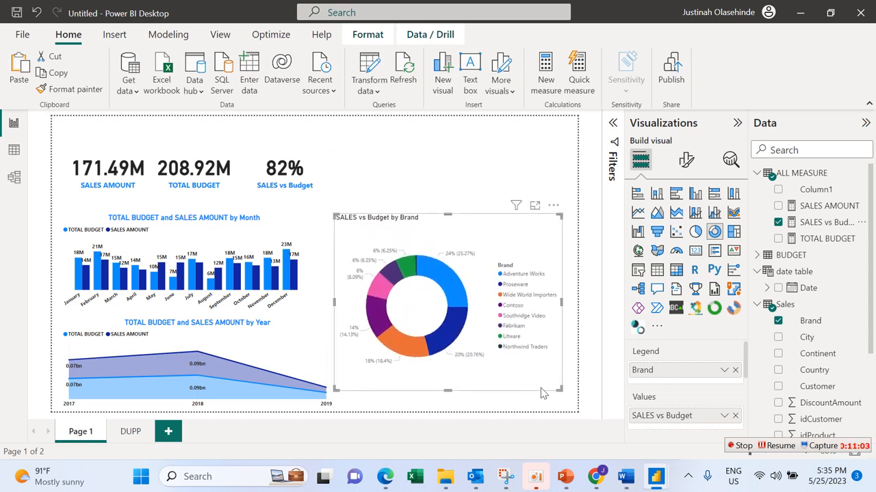
pyautogui.moveTo(557, 396); pyautogui.dragTo(576, 400)
# Step: Try Data value as the donut chart's detail label contents, then set them to Percent of total
pyautogui.click(686, 165)
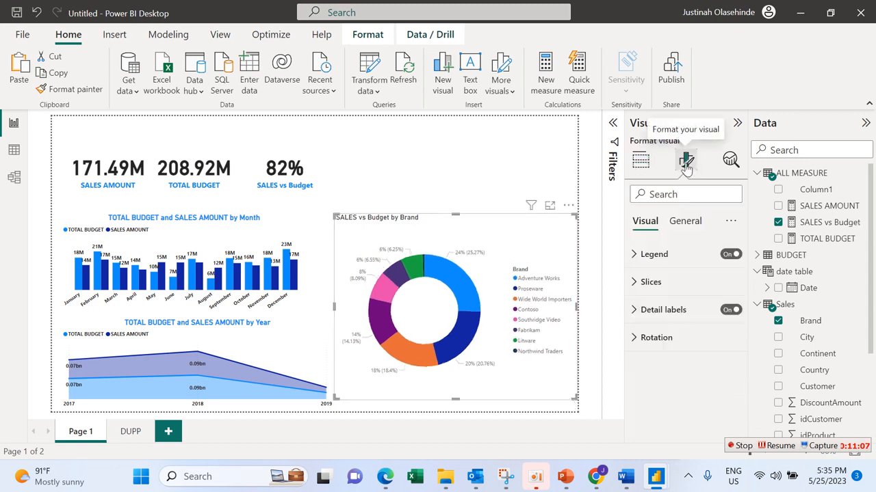
pyautogui.click(691, 318)
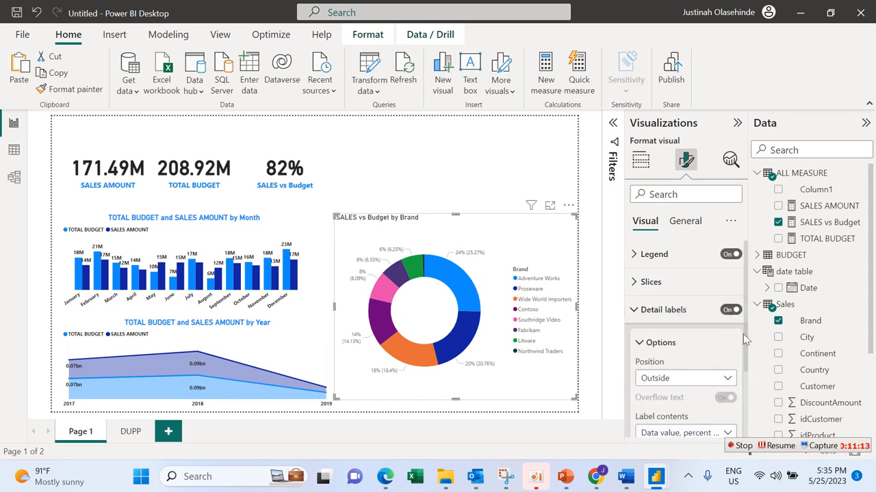
pyautogui.moveTo(742, 334); pyautogui.dragTo(743, 397)
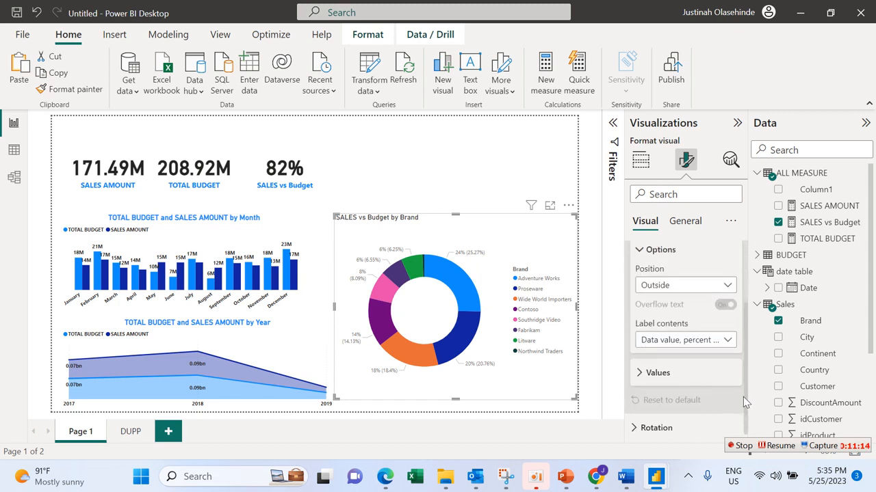
pyautogui.click(726, 341)
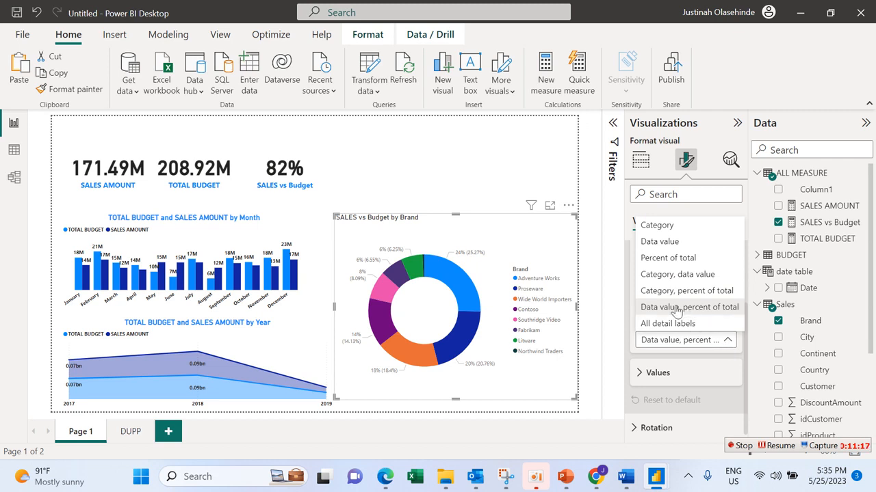
pyautogui.click(654, 242)
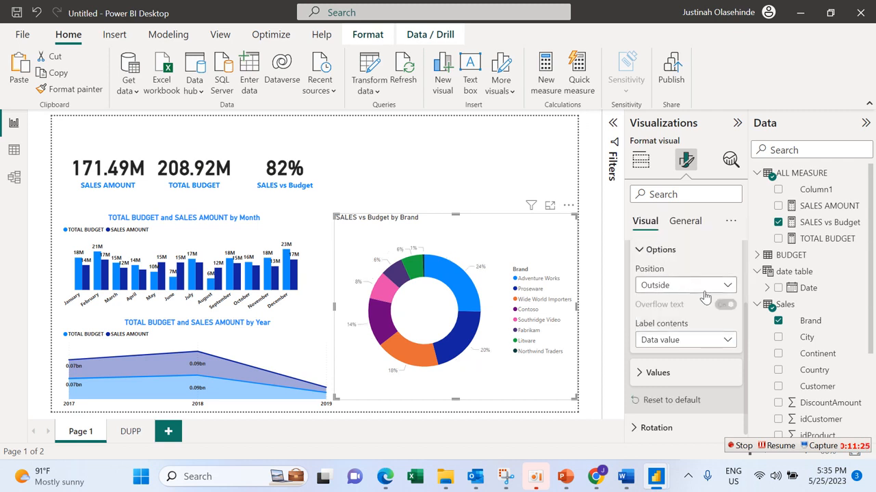
pyautogui.click(719, 339)
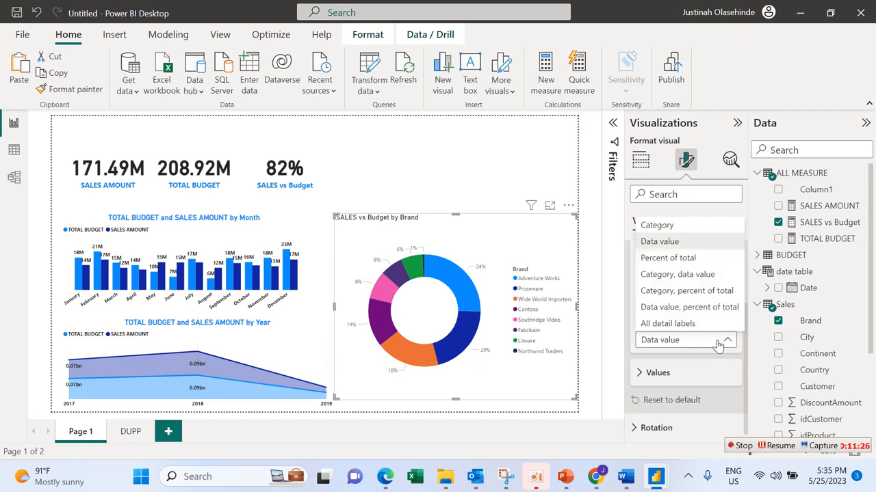
pyautogui.click(688, 257)
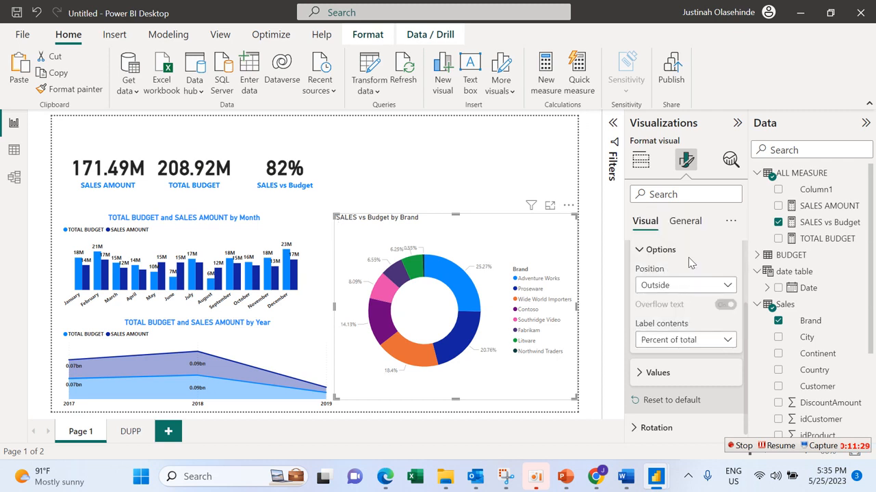
# Step: Try Category, data value as the donut's label contents and switch back to Percent of total
pyautogui.click(723, 340)
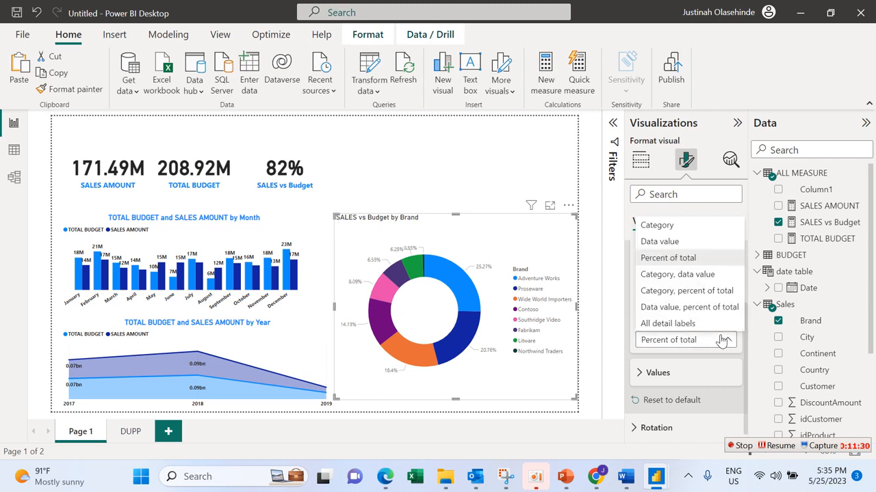
pyautogui.click(714, 273)
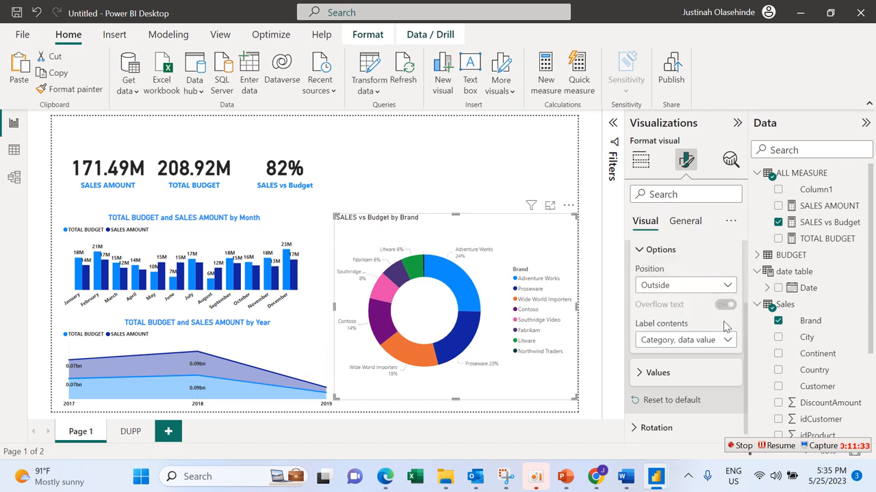
pyautogui.click(725, 340)
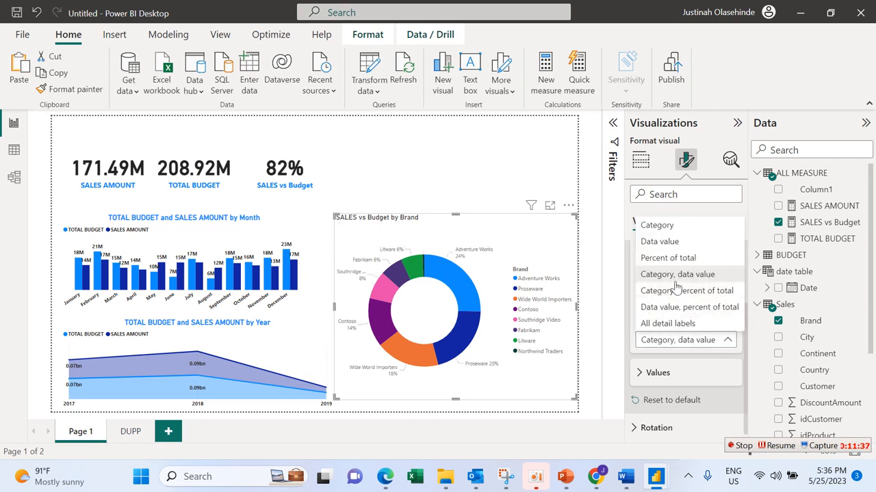
pyautogui.click(664, 260)
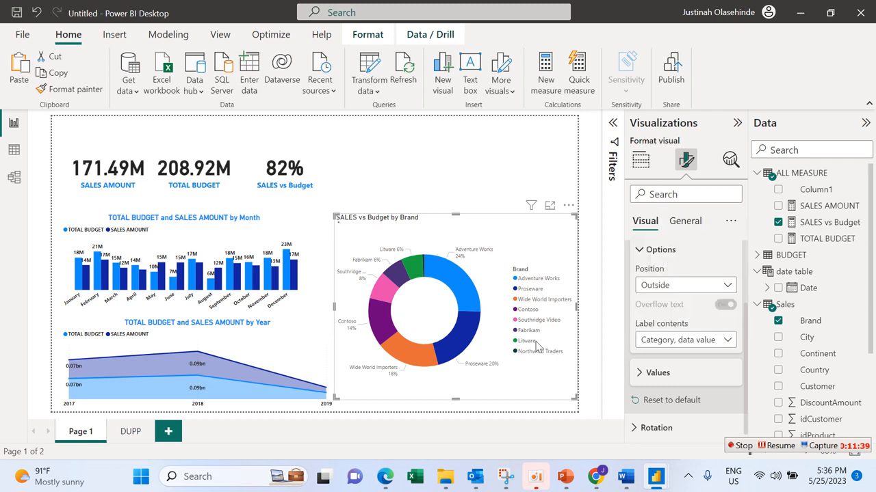
# Step: Collapse the detail label options and turn off the donut chart's legend title
pyautogui.click(646, 251)
pyautogui.click(668, 256)
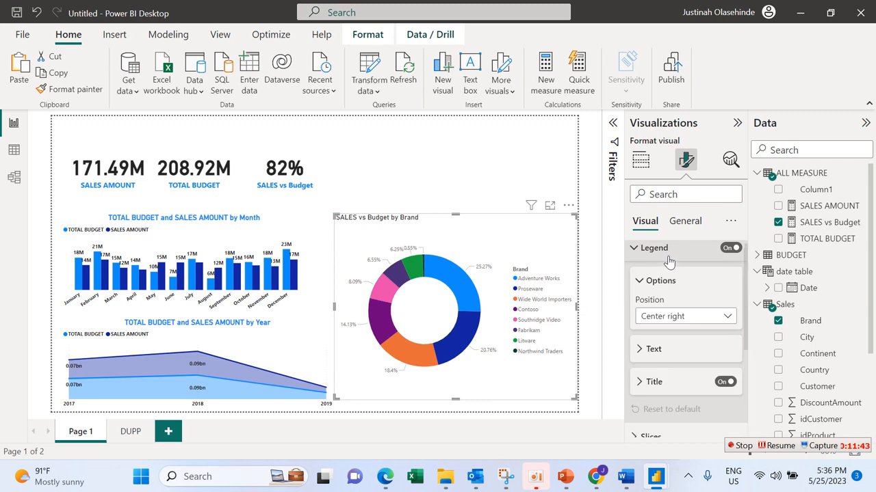
pyautogui.click(724, 383)
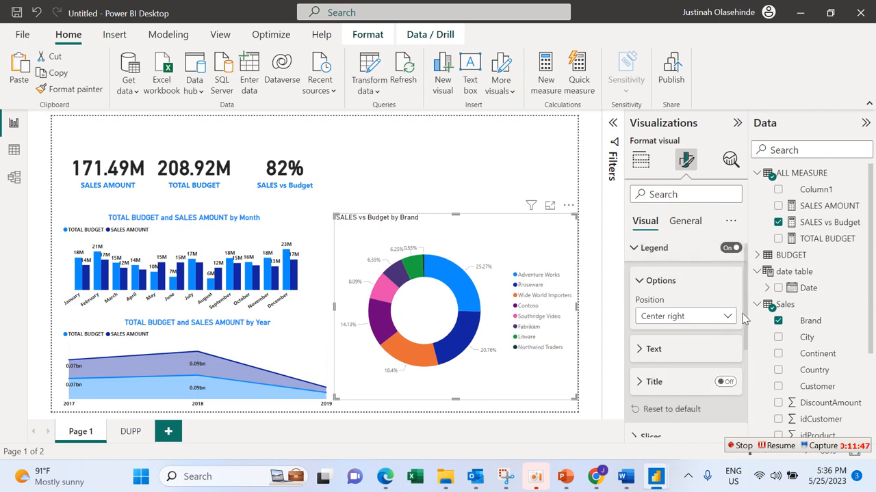
# Step: Make the donut chart's legend text bold
pyautogui.scroll(-2, 746, 320)
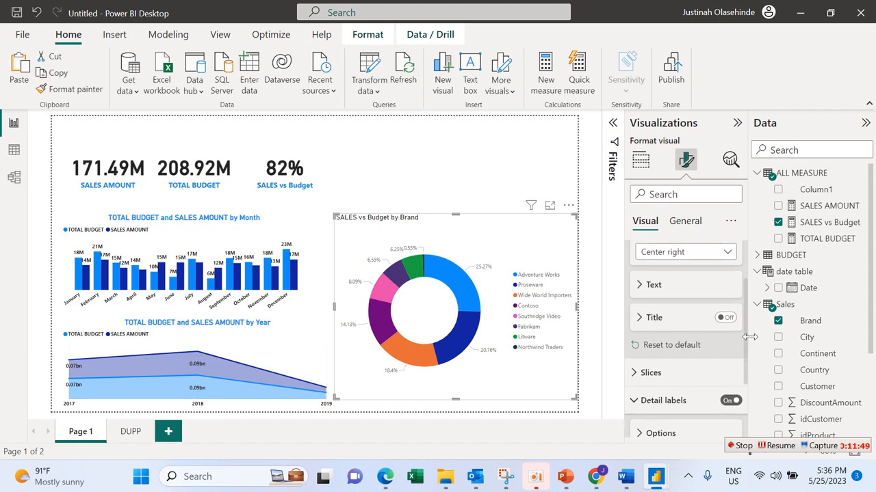
pyautogui.scroll(2, 749, 302)
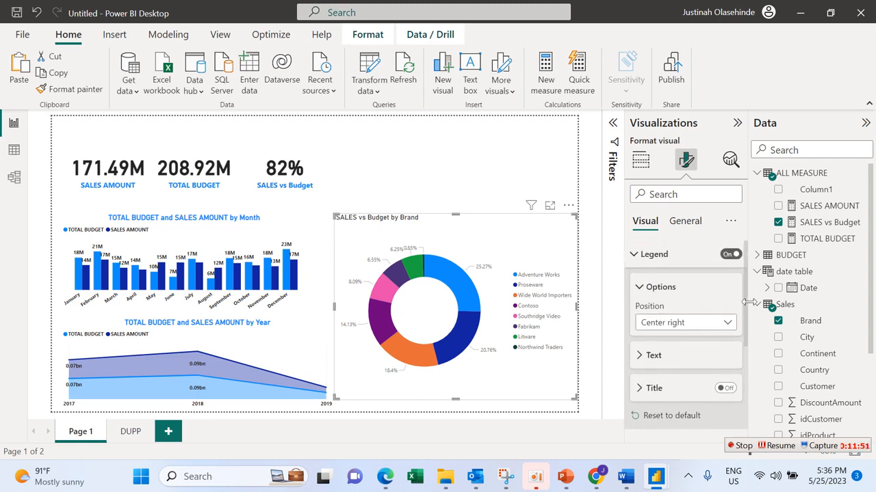
pyautogui.click(678, 366)
pyautogui.click(643, 410)
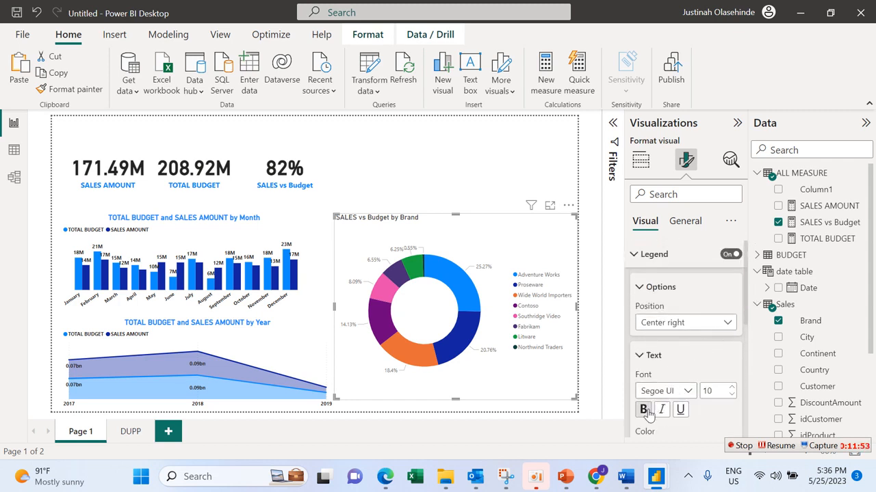
pyautogui.scroll(-1, 744, 316)
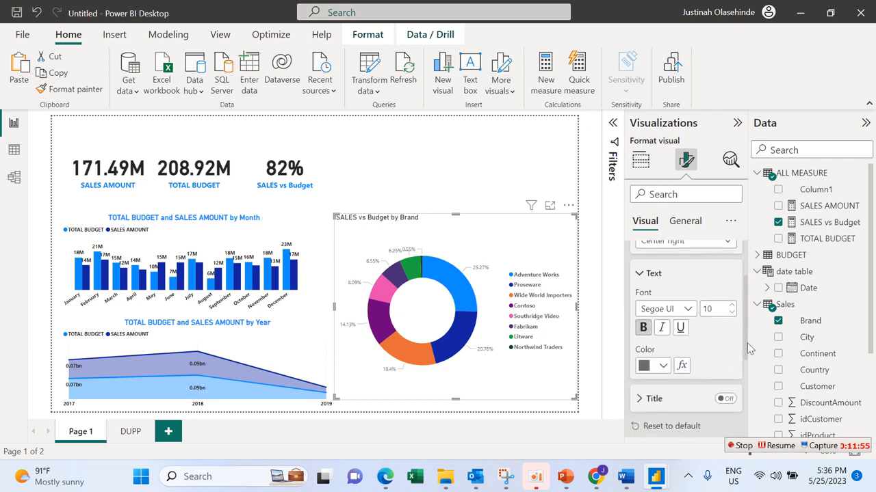
# Step: Change the donut chart's legend text color to the near-black recent color and collapse the legend options
pyautogui.click(660, 366)
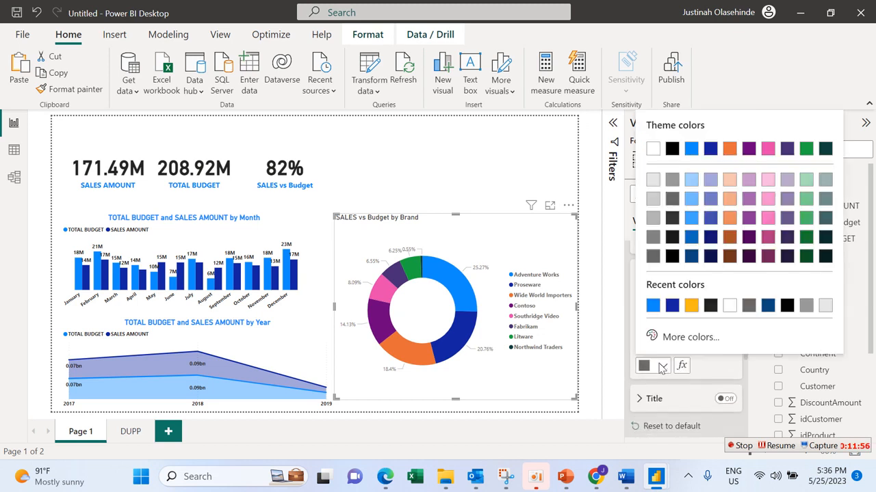
pyautogui.click(710, 305)
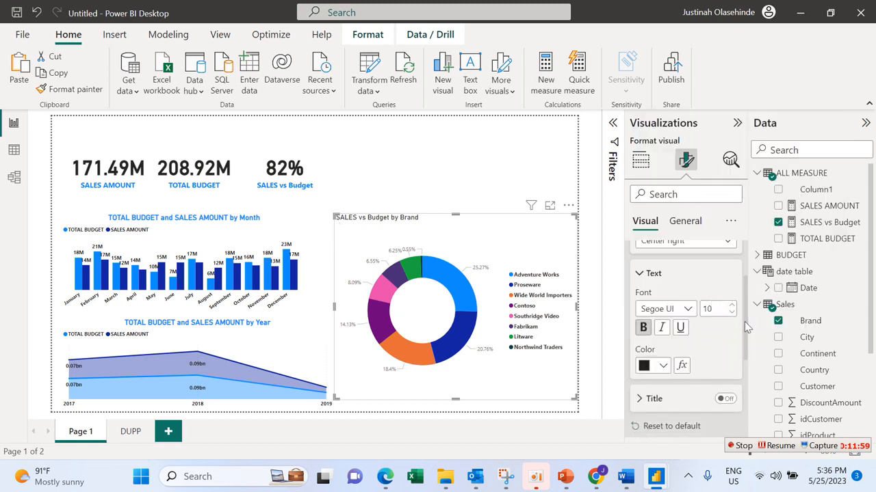
pyautogui.scroll(3, 744, 321)
pyautogui.click(649, 290)
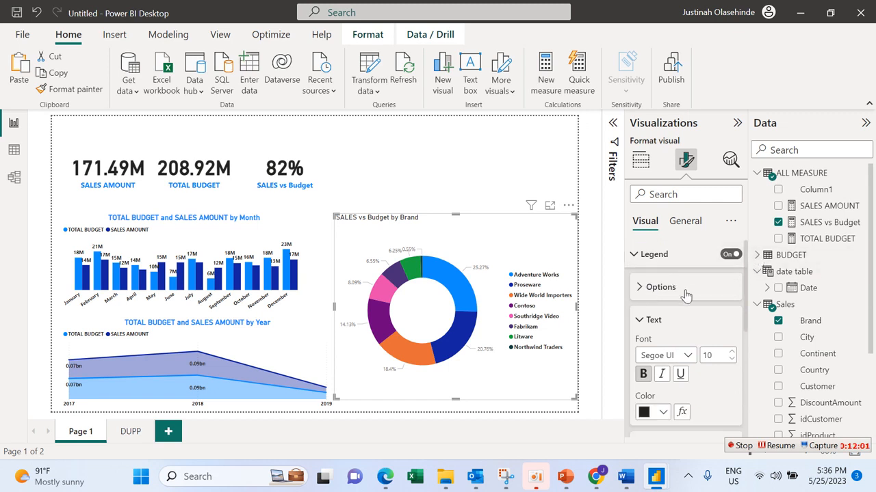
pyautogui.click(643, 255)
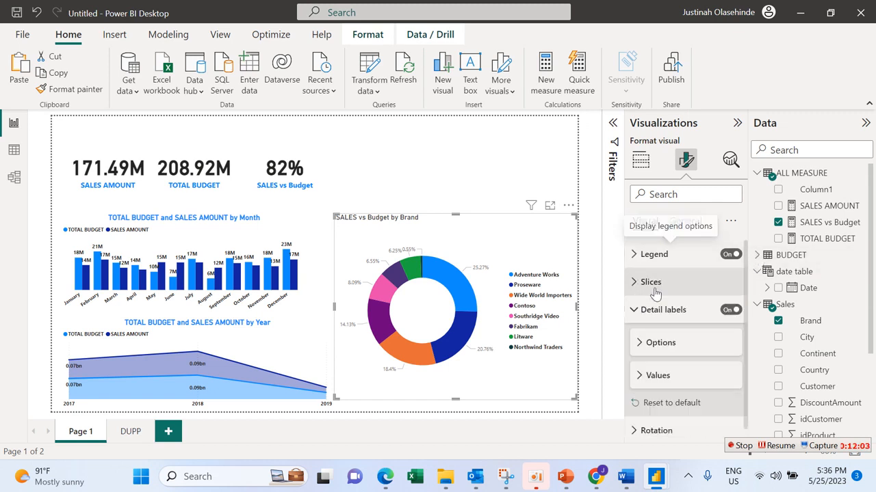
# Step: Format the donut chart's detail label values as near-black, bold text at size 10
pyautogui.click(662, 310)
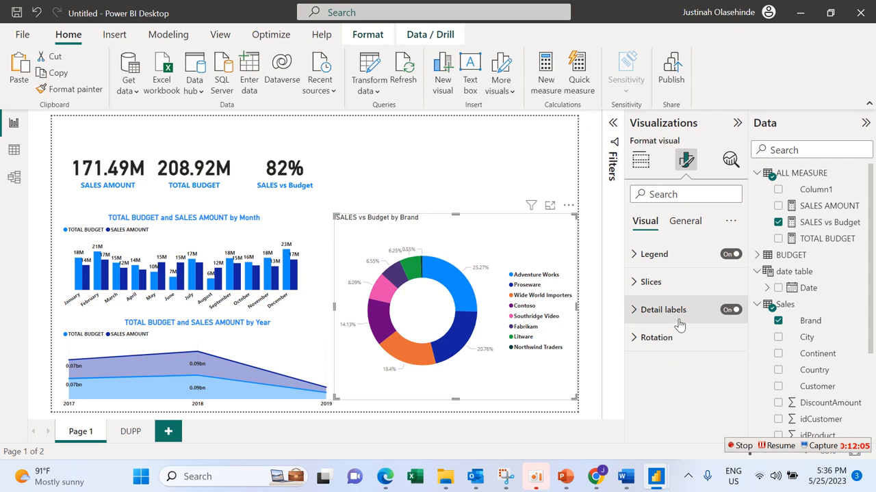
pyautogui.click(676, 311)
pyautogui.click(671, 373)
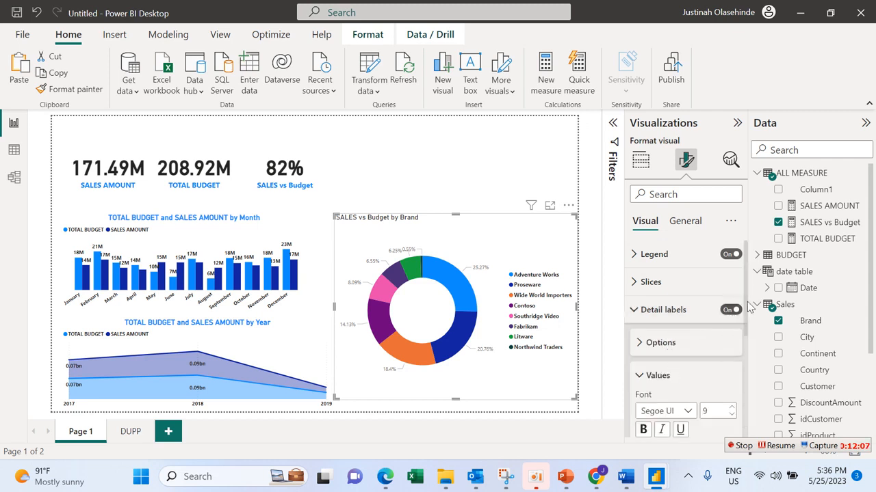
pyautogui.scroll(-3, 748, 301)
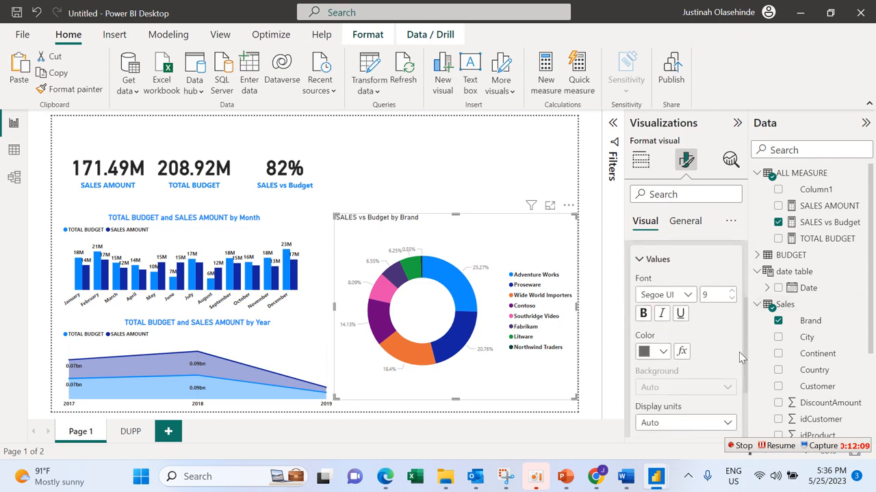
pyautogui.click(661, 351)
pyautogui.click(654, 290)
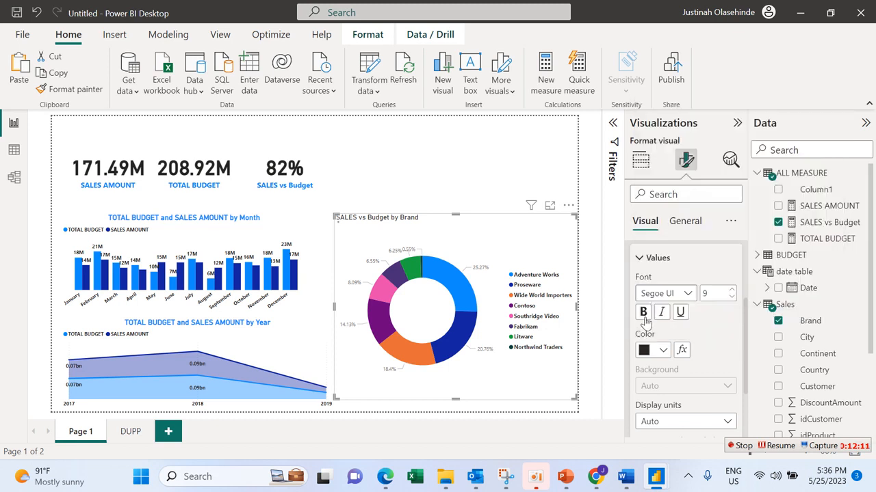
pyautogui.click(643, 312)
pyautogui.click(731, 289)
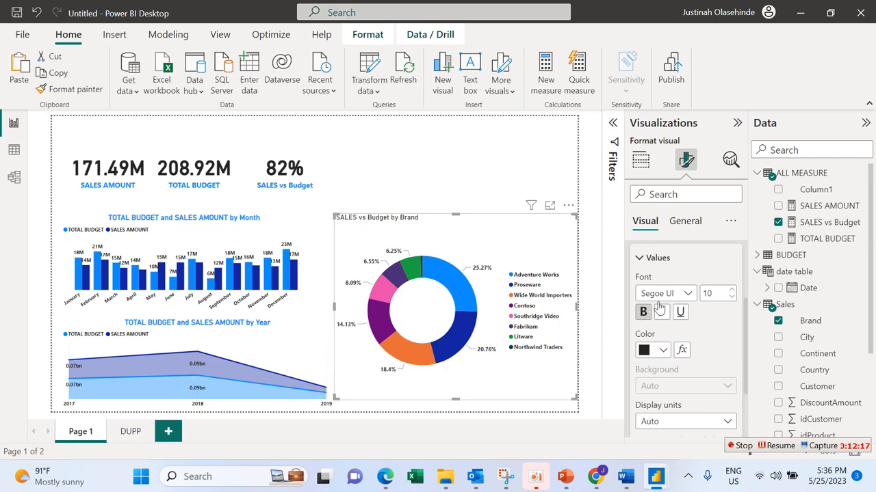
pyautogui.click(658, 258)
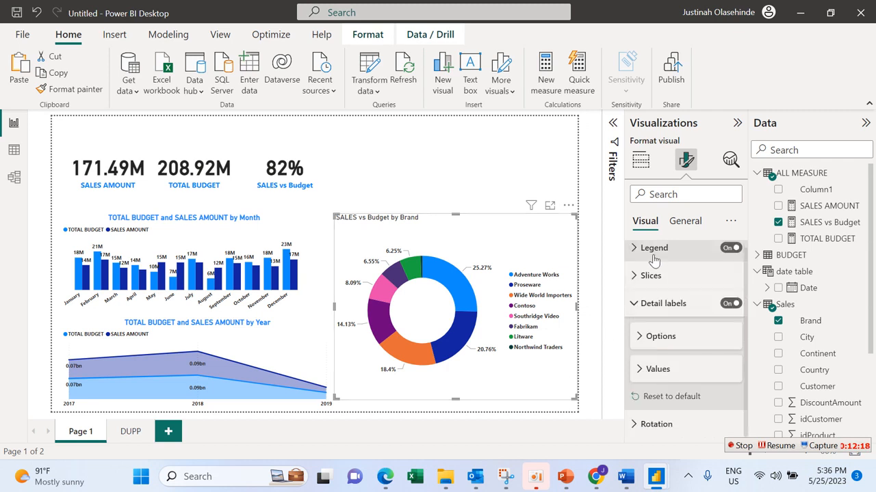
# Step: Try dark blue for the donut chart's Fabrikam slice and settle on amber #fcb714
pyautogui.click(688, 278)
pyautogui.moveTo(745, 301); pyautogui.dragTo(749, 366)
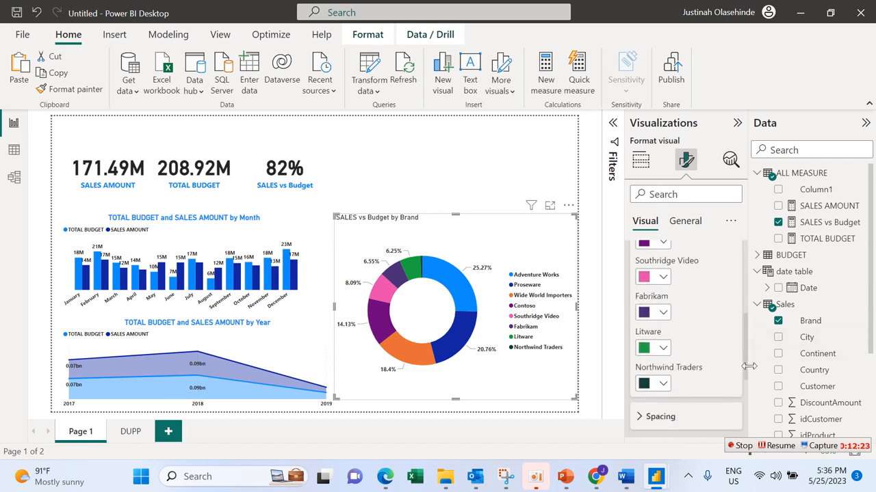
pyautogui.click(660, 313)
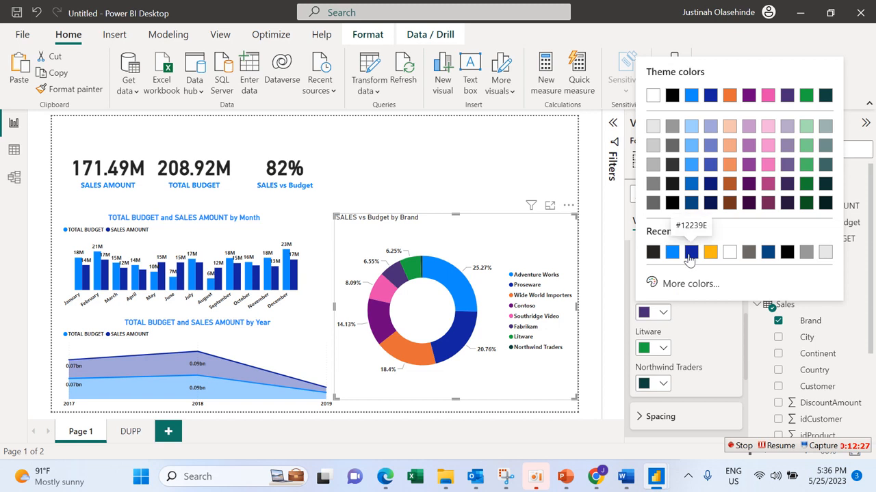
pyautogui.click(691, 204)
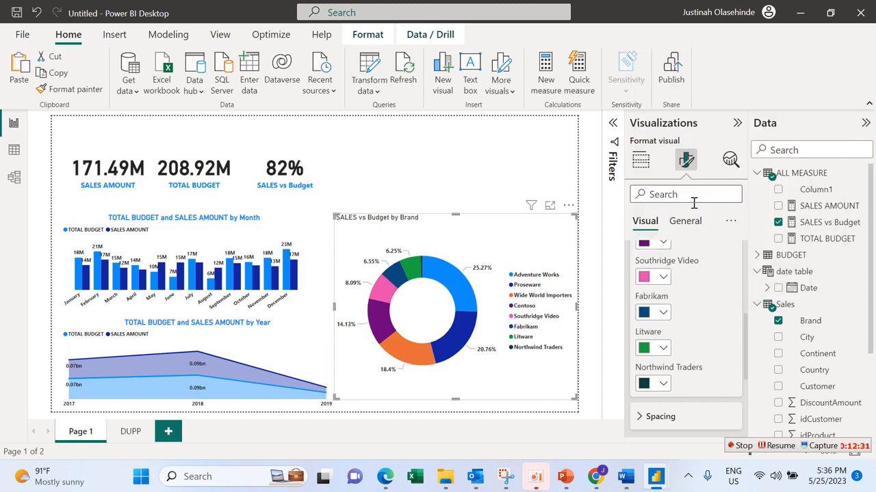
pyautogui.click(663, 312)
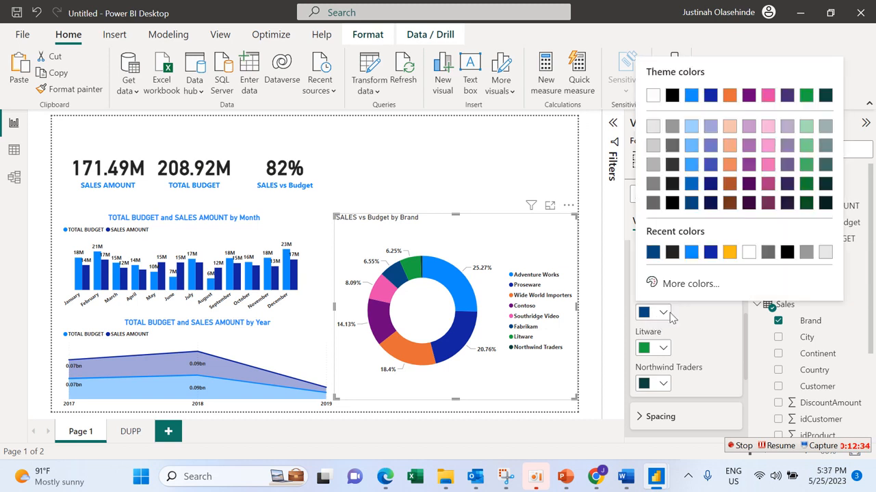
pyautogui.click(729, 252)
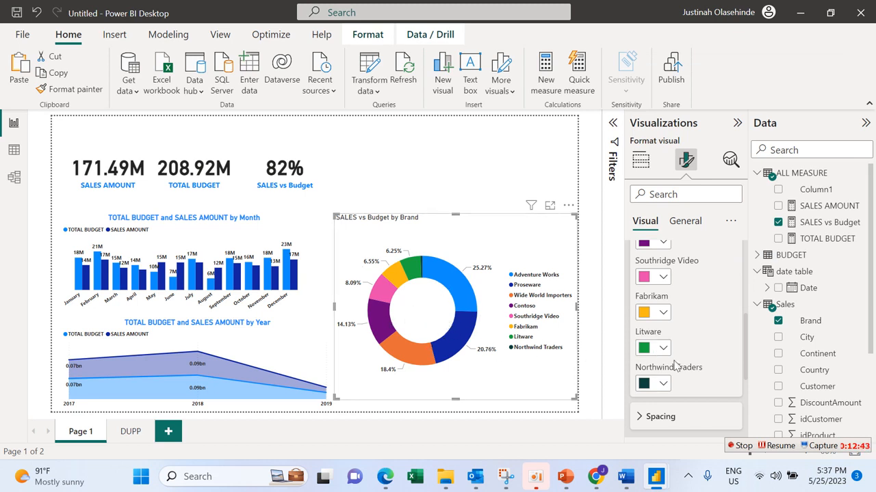
pyautogui.scroll(5, 745, 344)
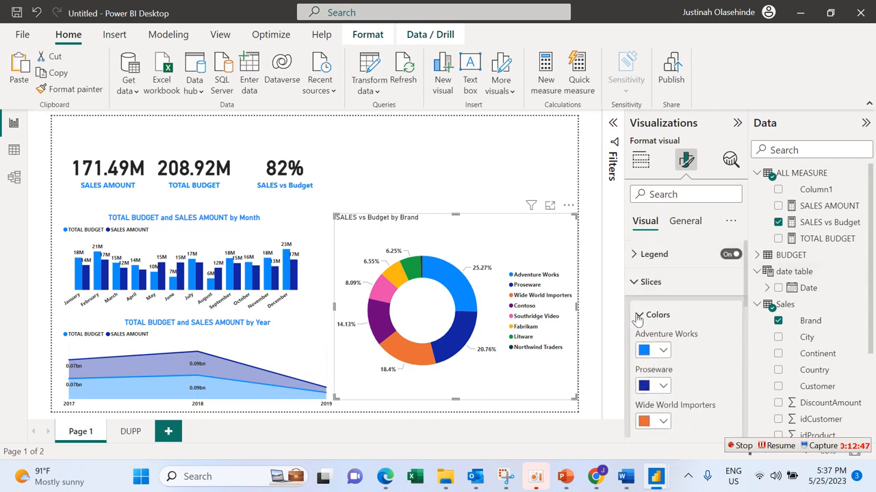
pyautogui.click(637, 316)
pyautogui.click(642, 286)
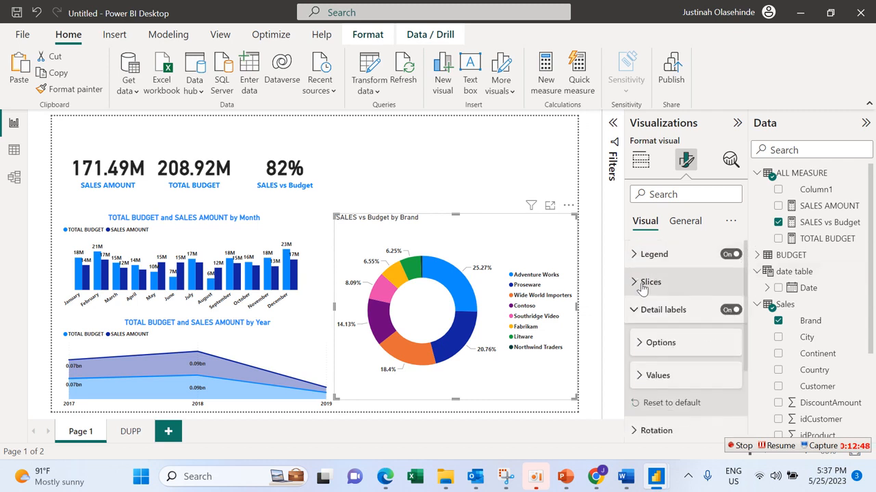
# Step: Turn off the donut chart's background in its general effects settings
pyautogui.click(686, 223)
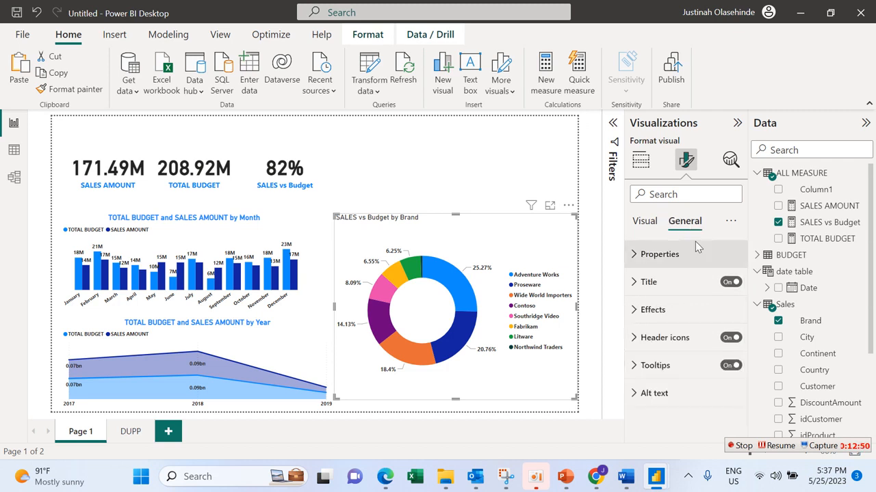
pyautogui.click(709, 311)
pyautogui.click(724, 342)
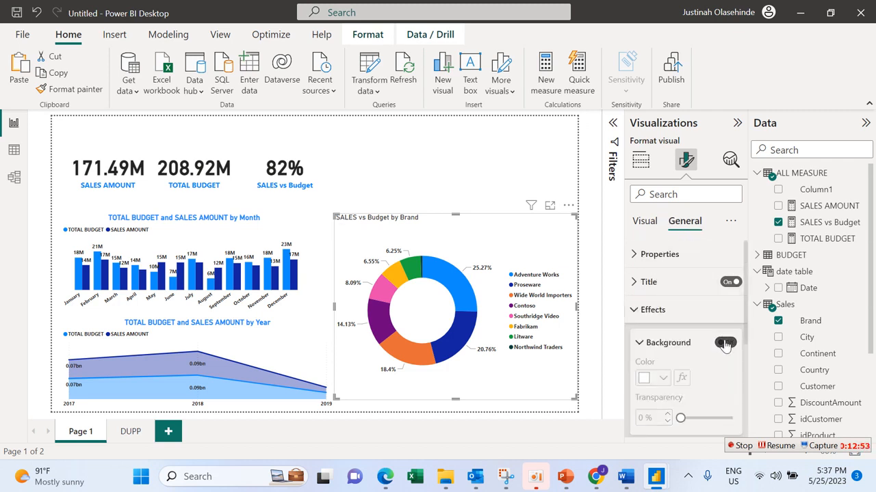
# Step: Center the donut chart's title and make it bold in the bright blue used for the other chart titles
pyautogui.click(682, 290)
pyautogui.scroll(-1, 747, 288)
pyautogui.scroll(-3, 745, 318)
pyautogui.click(661, 373)
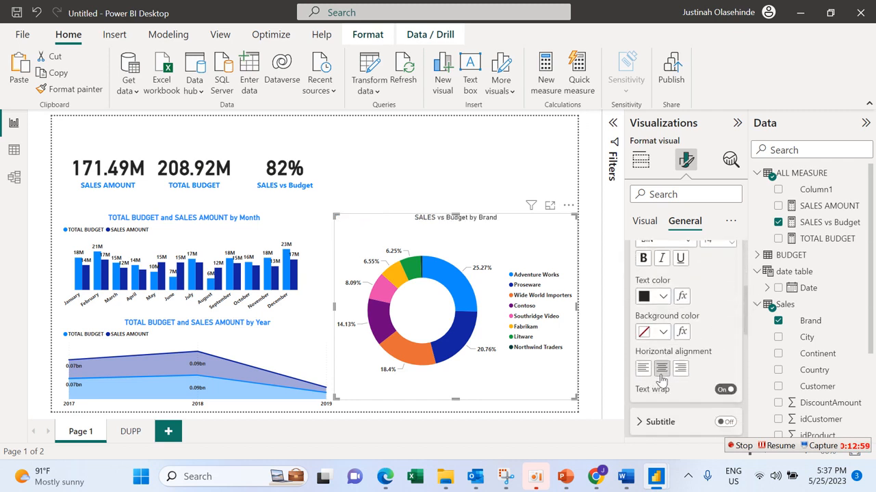
pyautogui.click(662, 297)
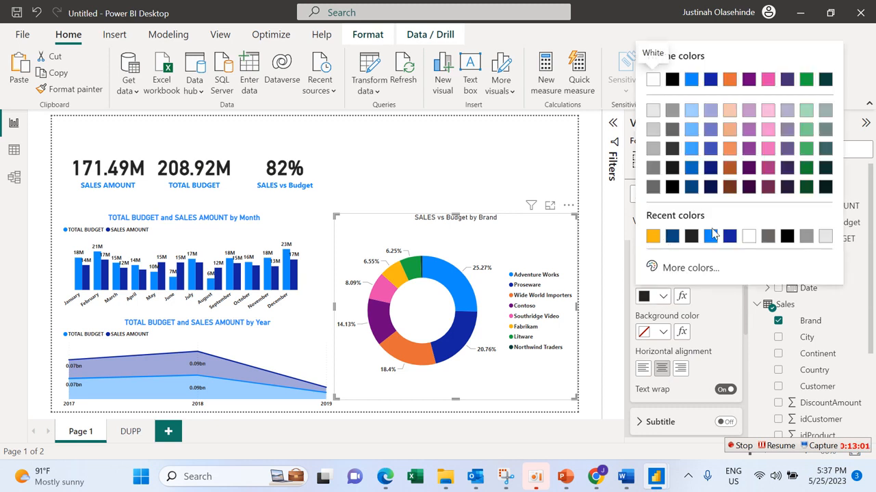
pyautogui.click(709, 236)
pyautogui.click(644, 259)
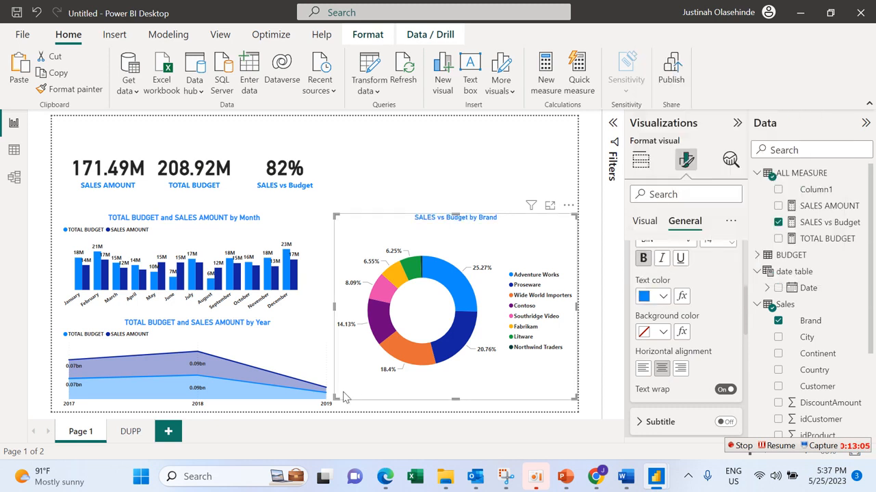
# Step: Resize the donut chart to reach the page's lower edge, with a slim margin beside the page's right edge and a clear gap from the area chart
pyautogui.moveTo(334, 402); pyautogui.dragTo(329, 410)
pyautogui.moveTo(330, 216); pyautogui.dragTo(321, 205)
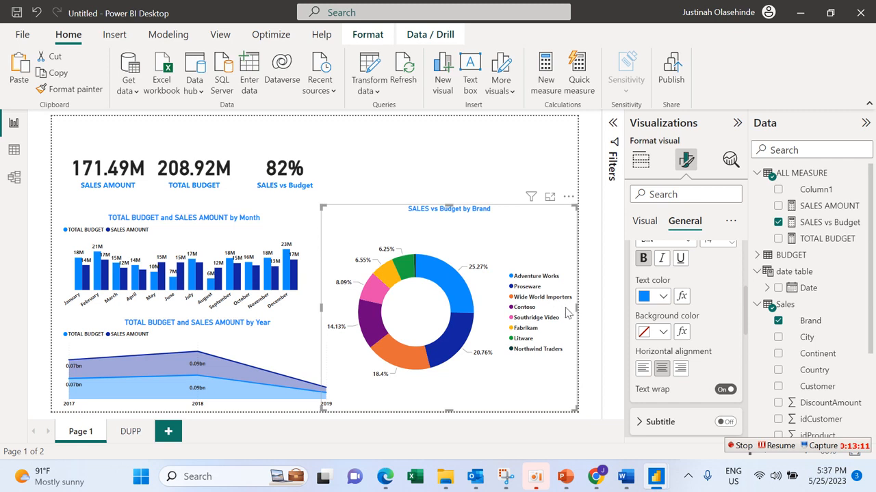
pyautogui.moveTo(576, 305); pyautogui.dragTo(568, 305)
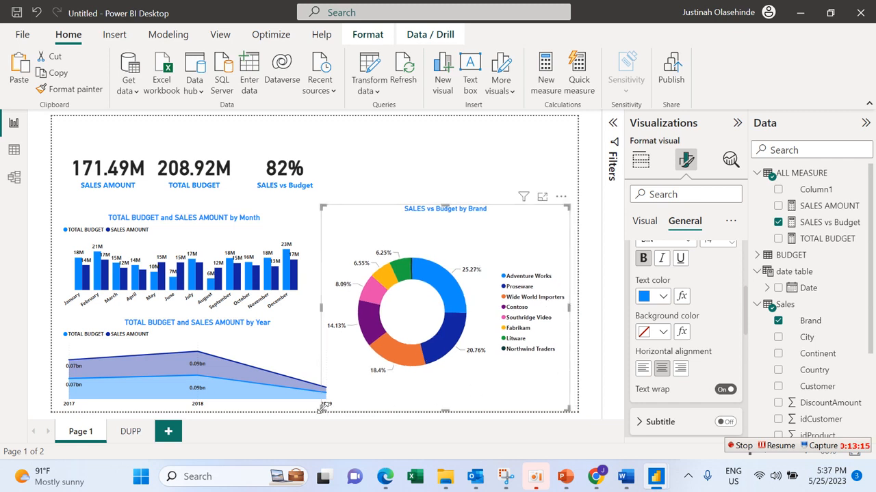
pyautogui.moveTo(322, 411); pyautogui.dragTo(346, 410)
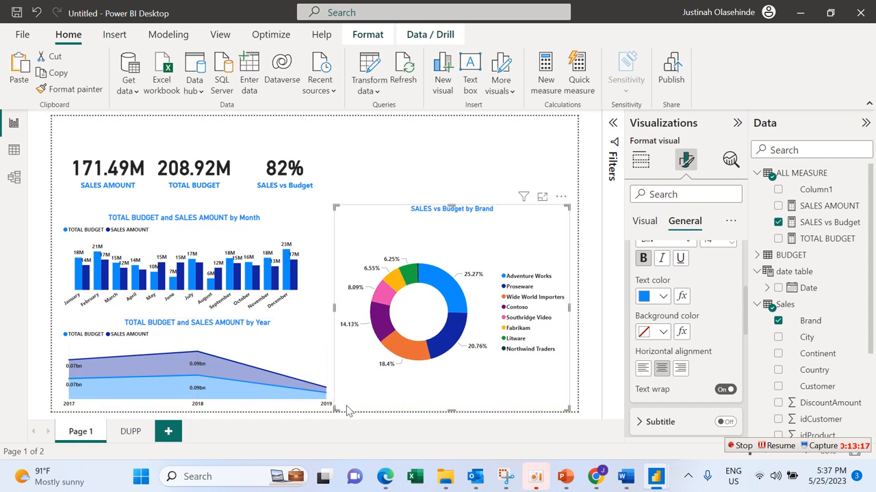
pyautogui.moveTo(567, 206); pyautogui.dragTo(569, 210)
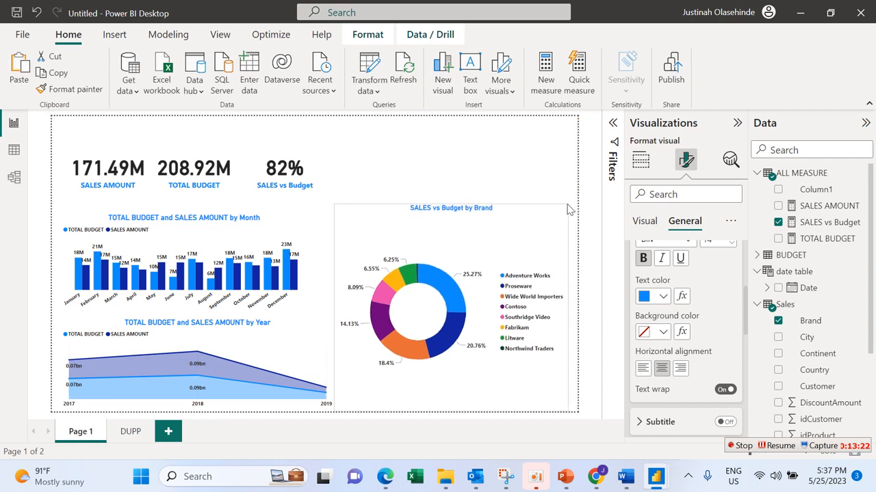
pyautogui.click(336, 206)
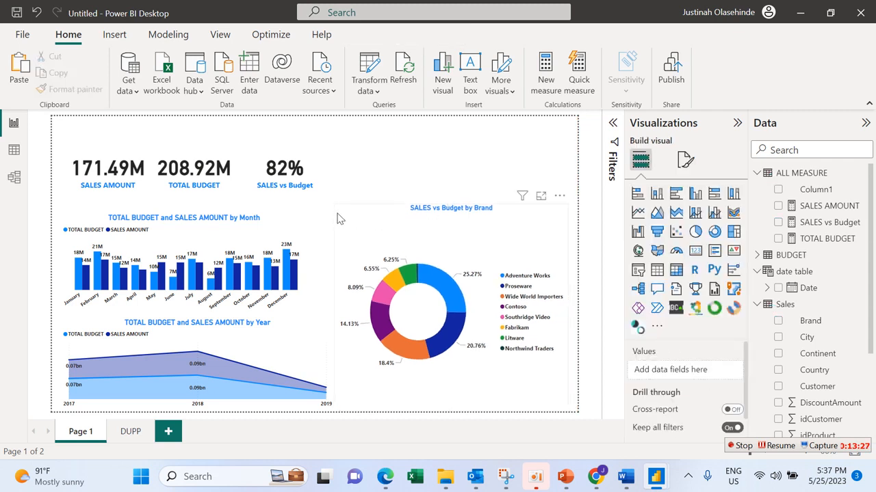
pyautogui.click(358, 219)
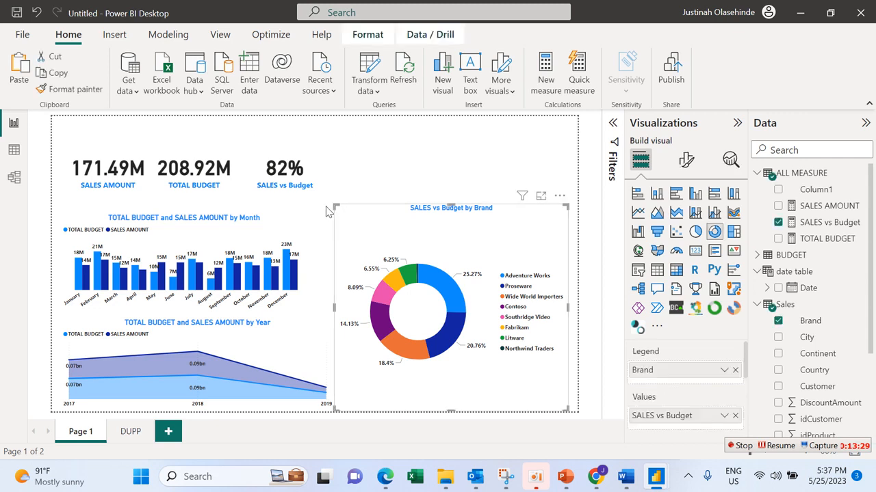
pyautogui.moveTo(335, 207); pyautogui.dragTo(327, 216)
pyautogui.moveTo(324, 211)
pyautogui.mouseDown()
pyautogui.moveTo(342, 210)
pyautogui.moveTo(334, 212)
pyautogui.mouseUp()
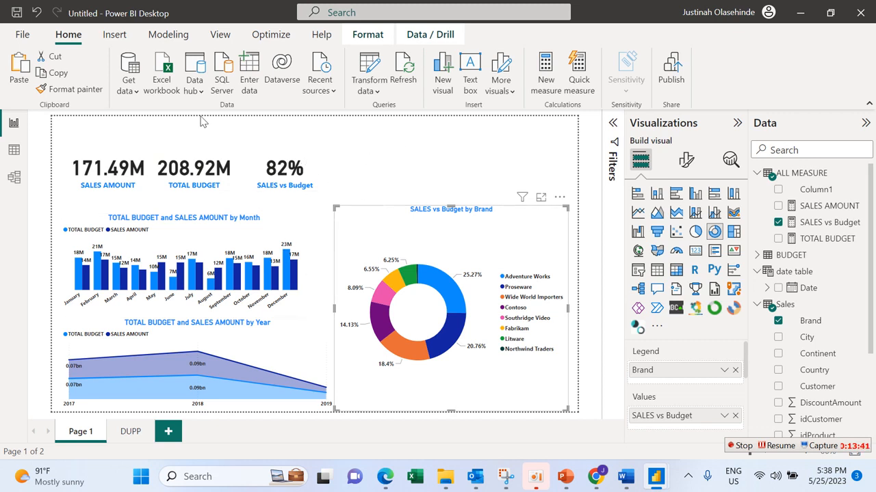
# Step: Insert a text box above the donut chart with the centered text SALES DASHBOARD REPORT
pyautogui.click(117, 36)
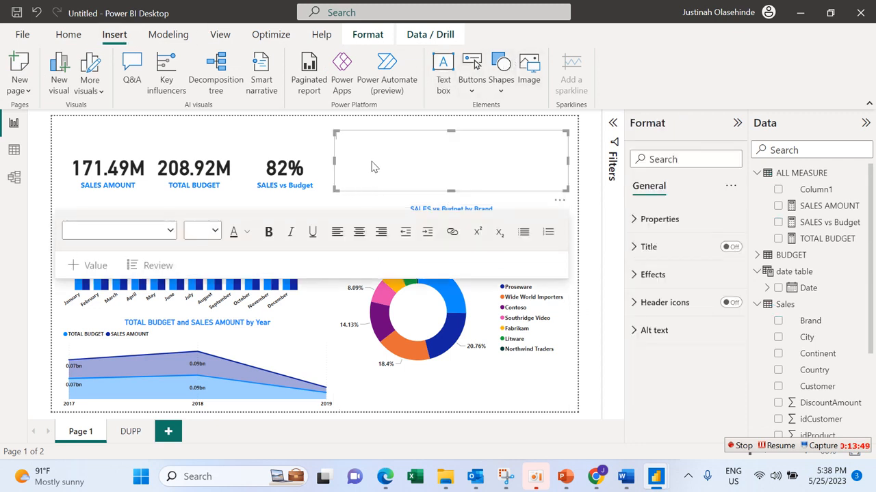
pyautogui.click(372, 162)
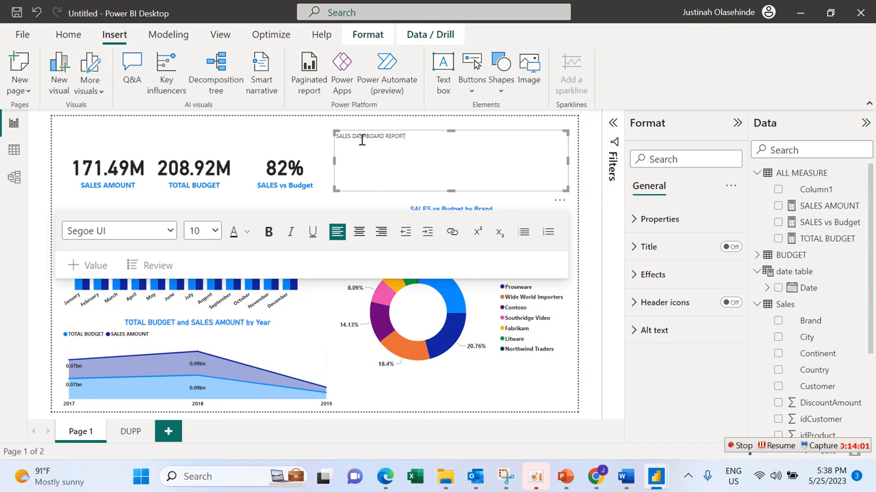
pyautogui.tripleClick(362, 139)
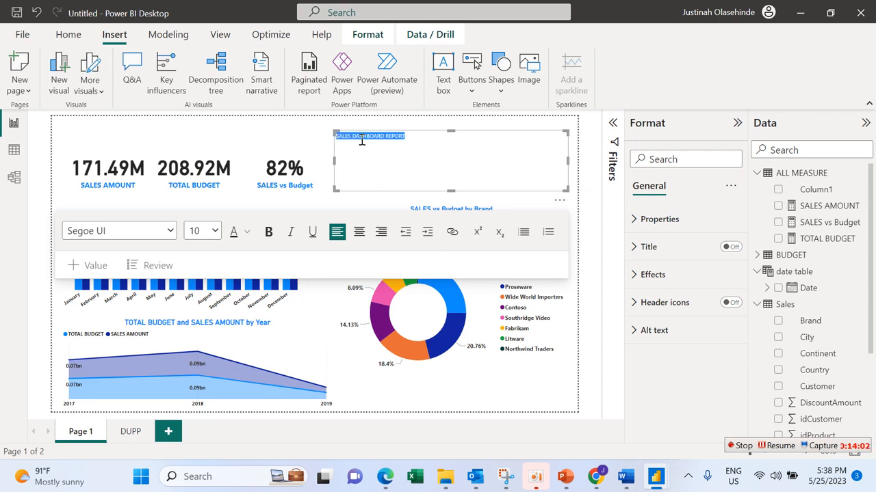
pyautogui.click(358, 232)
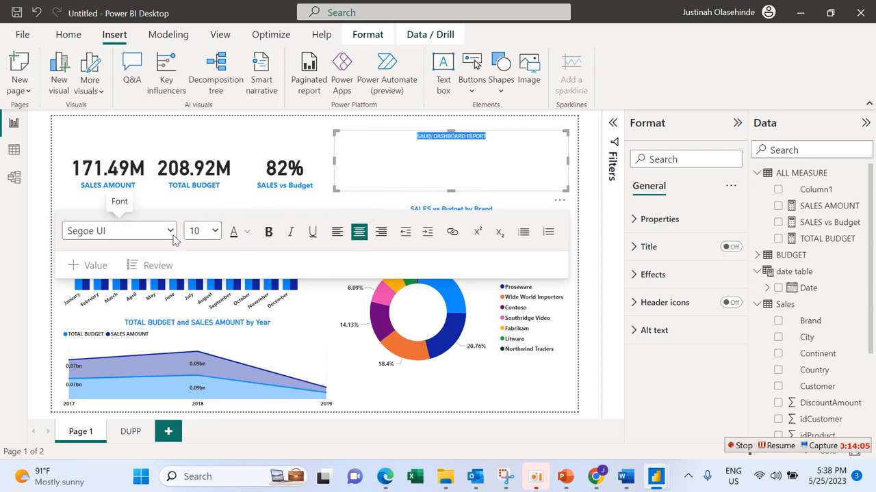
# Step: Format the dashboard title as bold Cambria at size 40 and widen its text box so the title fits on one line
pyautogui.click(170, 233)
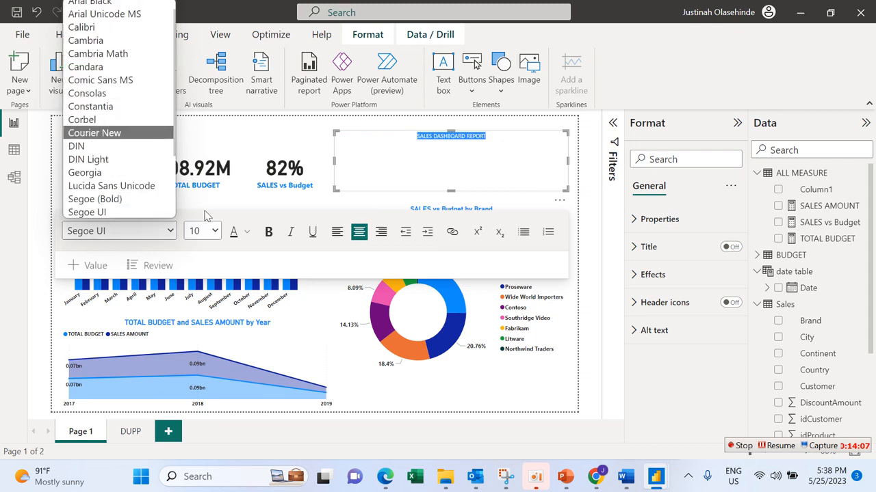
pyautogui.click(217, 234)
pyautogui.click(217, 235)
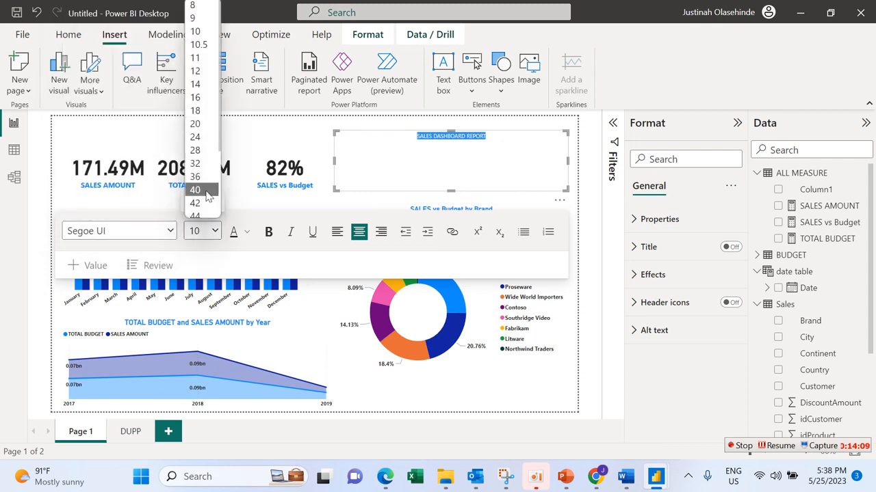
pyautogui.click(209, 189)
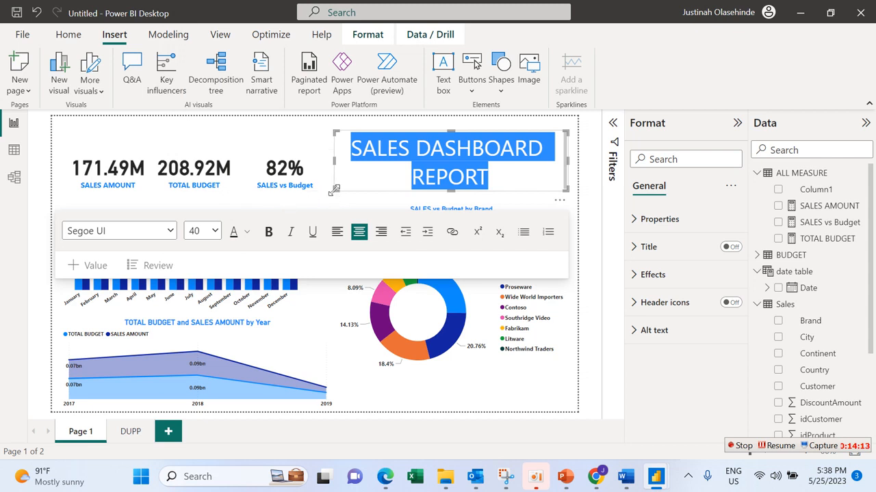
pyautogui.moveTo(326, 195); pyautogui.dragTo(242, 170)
pyautogui.click(268, 216)
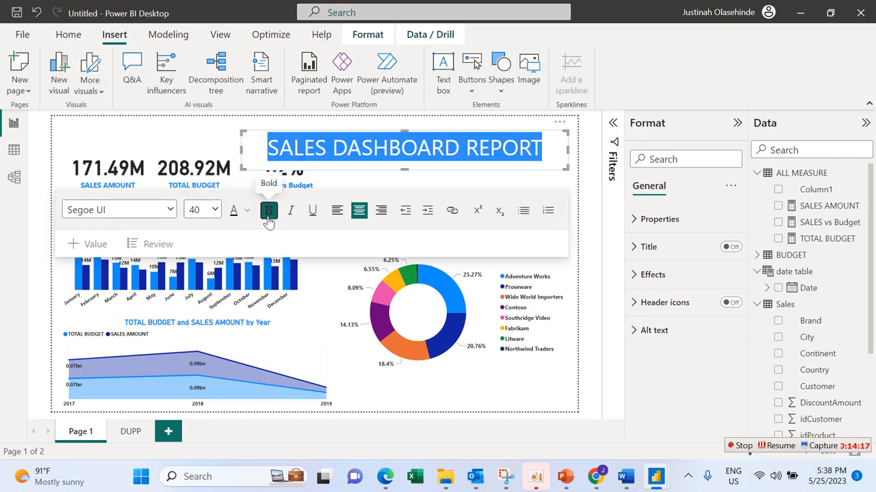
pyautogui.click(170, 210)
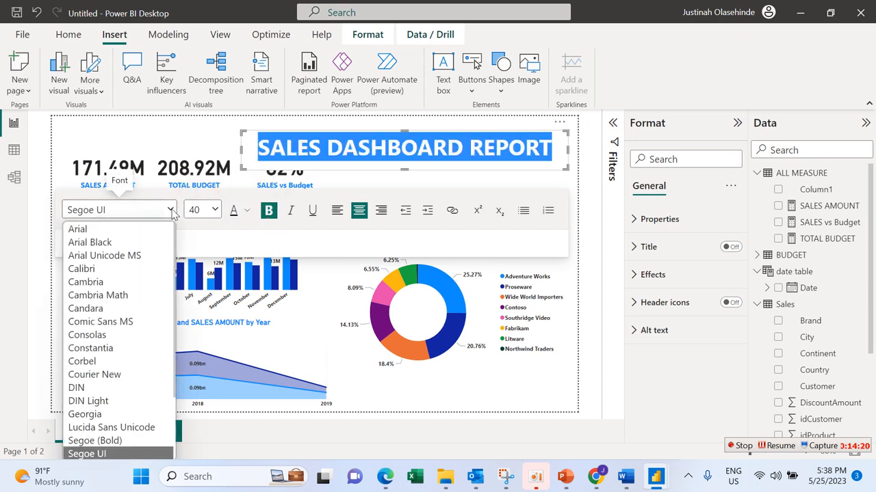
pyautogui.click(137, 281)
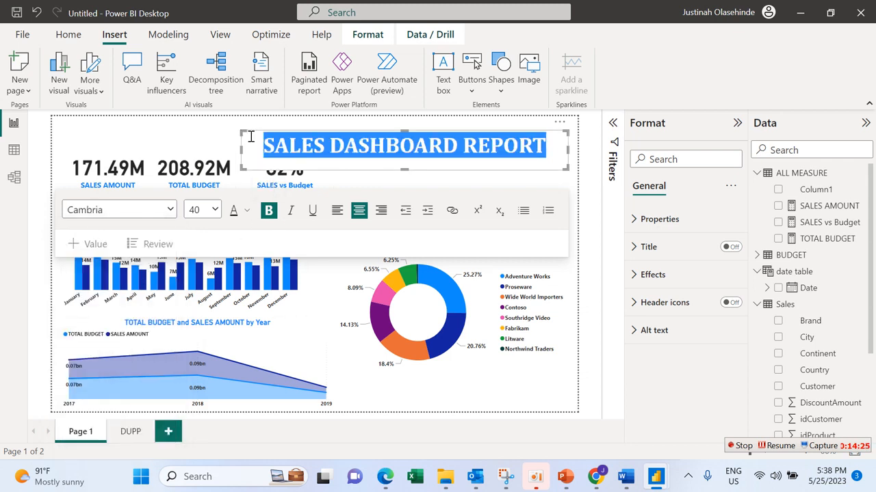
# Step: Move the title text box to the page's upper-left corner above the cards and reduce its height to fit the text
pyautogui.moveTo(526, 132); pyautogui.dragTo(337, 118)
pyautogui.click(338, 118)
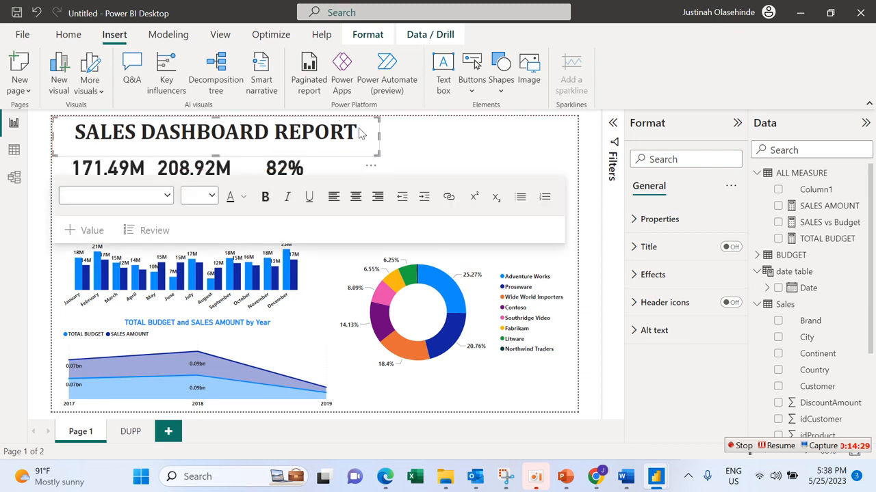
pyautogui.moveTo(378, 154); pyautogui.dragTo(376, 140)
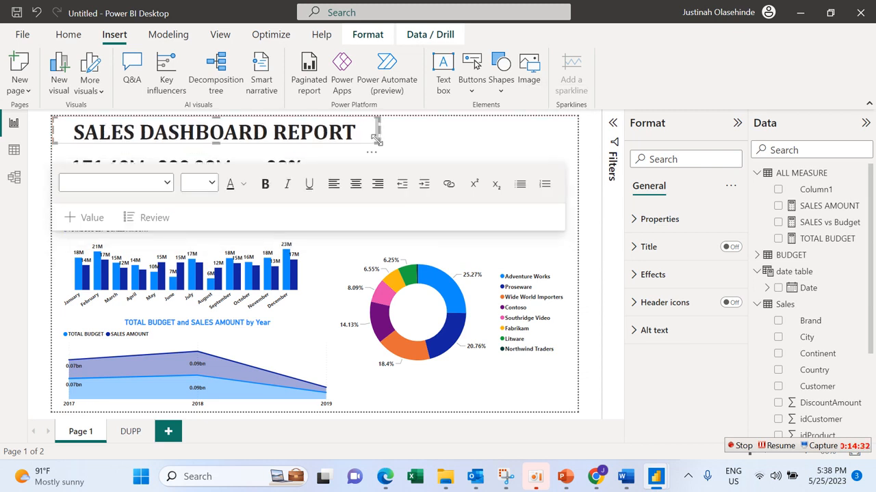
pyautogui.click(460, 144)
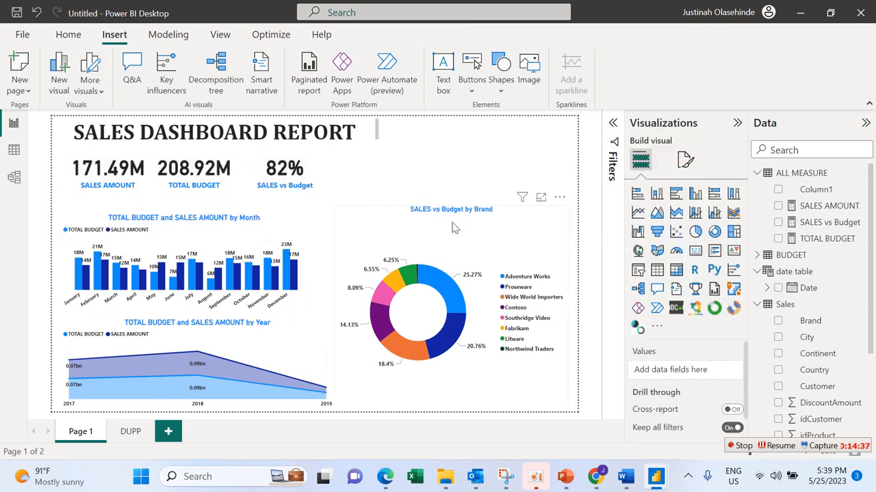
# Step: Extend the donut chart's upper edge slightly upward
pyautogui.click(337, 209)
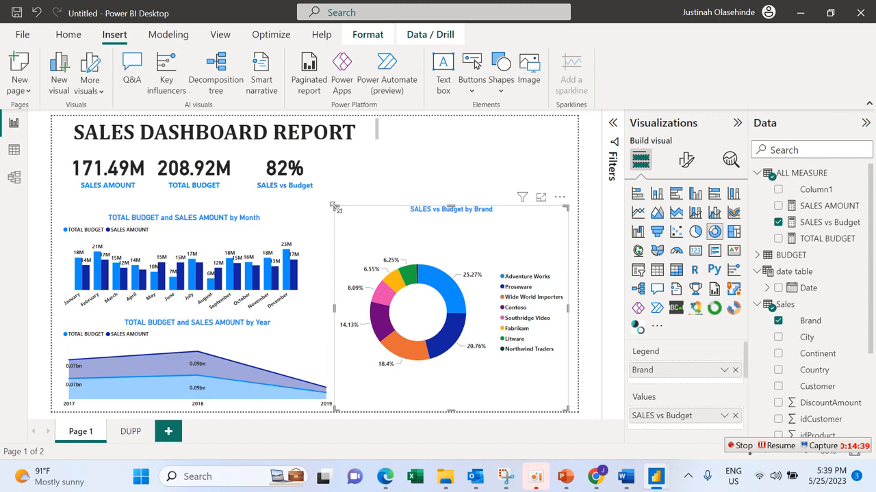
pyautogui.moveTo(335, 208)
pyautogui.mouseDown()
pyautogui.moveTo(332, 229)
pyautogui.moveTo(333, 211)
pyautogui.mouseUp()
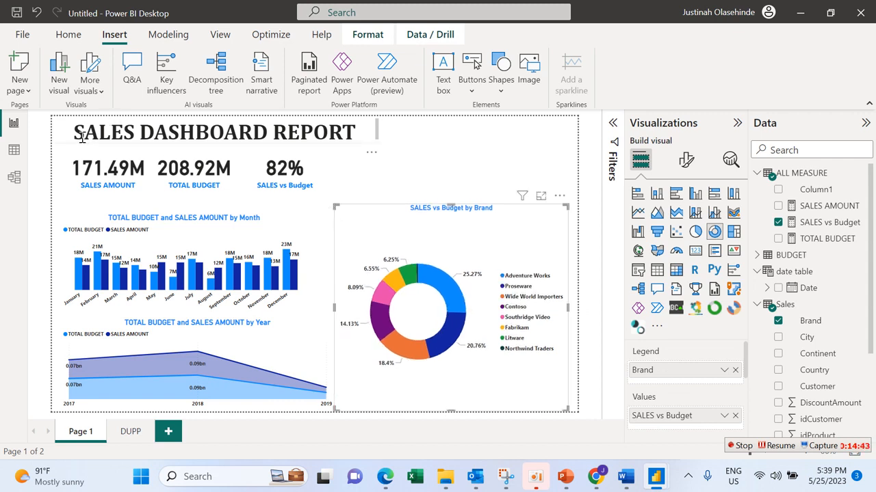
pyautogui.click(500, 189)
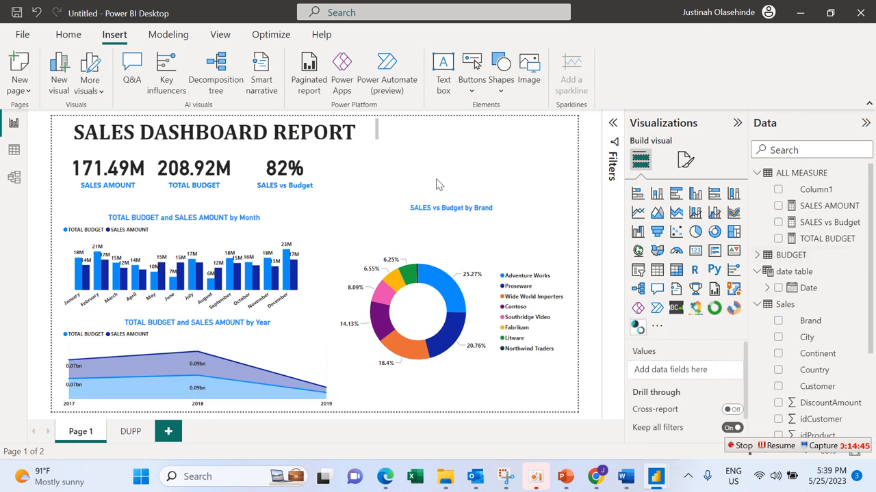
# Step: Add a slicer on the Continent field above the donut chart and narrow it from the side facing the title
pyautogui.click(637, 271)
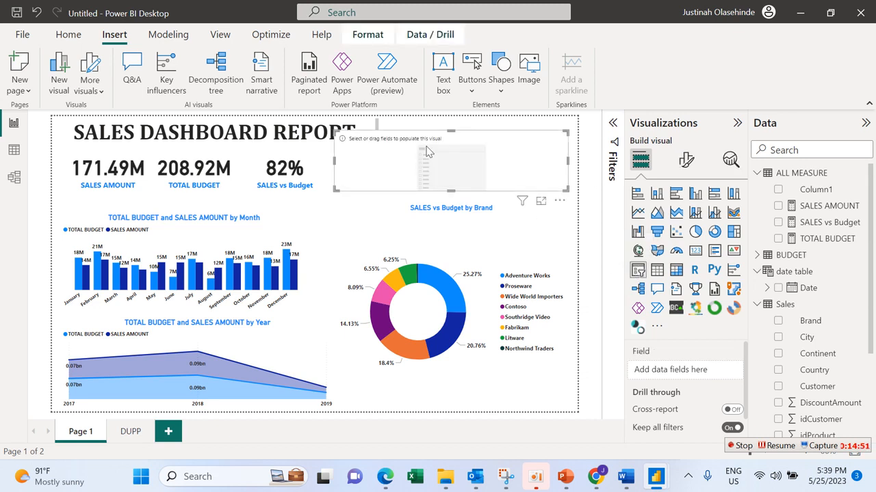
pyautogui.moveTo(335, 189); pyautogui.dragTo(367, 199)
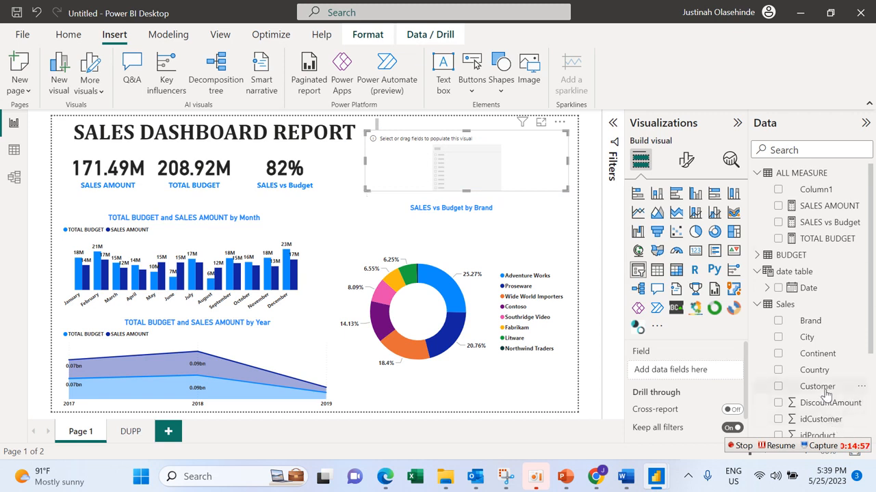
pyautogui.click(777, 354)
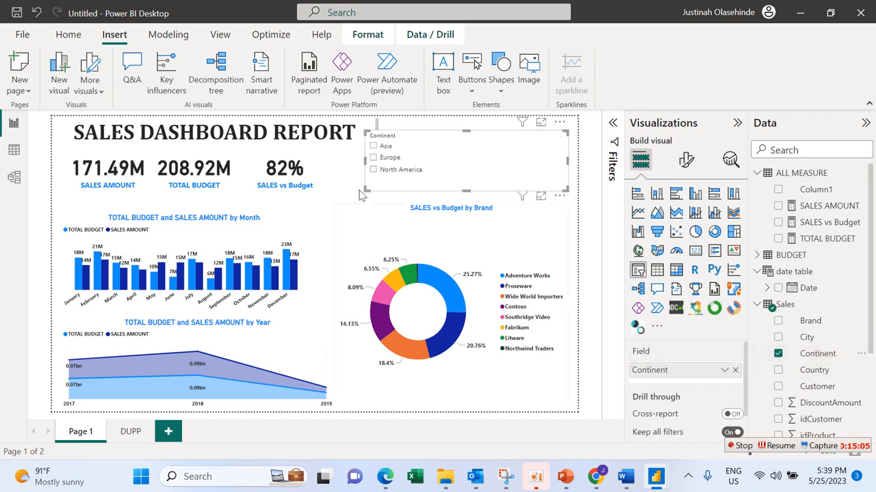
pyautogui.moveTo(365, 191); pyautogui.dragTo(387, 194)
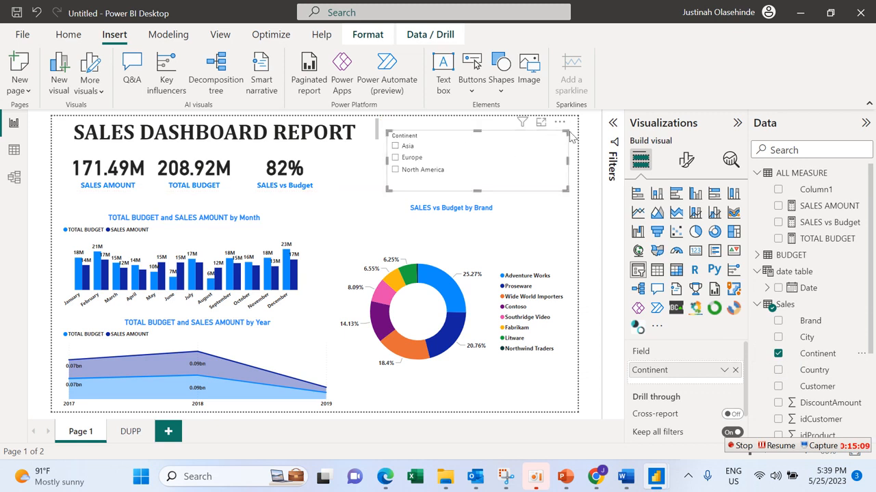
# Step: Turn off the Continent slicer's header and its background
pyautogui.click(686, 159)
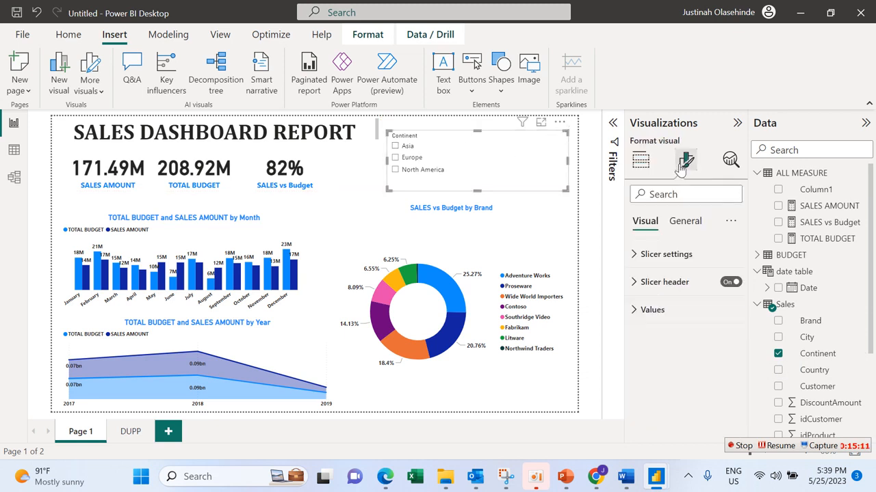
pyautogui.click(711, 288)
pyautogui.click(731, 282)
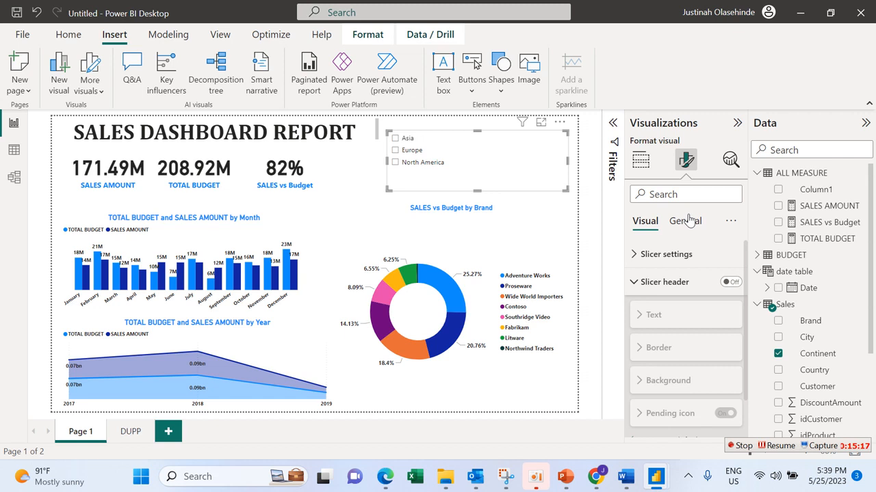
pyautogui.click(687, 221)
pyautogui.click(695, 309)
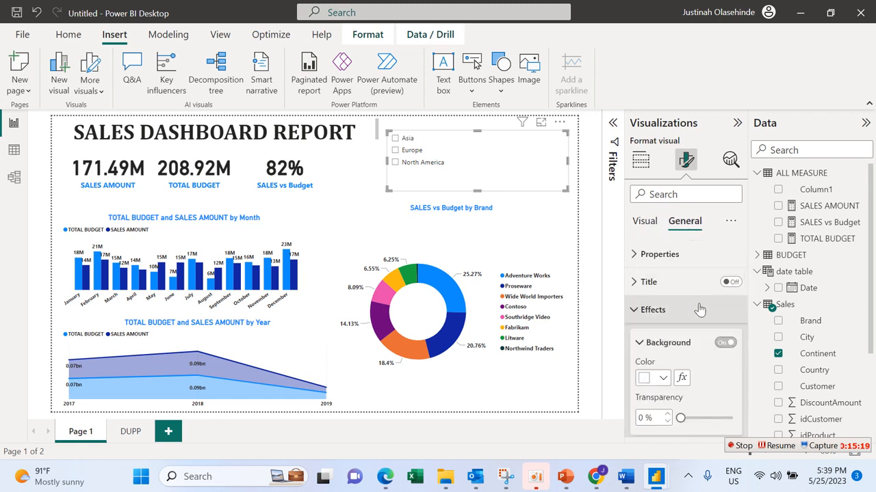
# Step: Make the slicer's values bold and shrink the slicer to a compact box in the page's upper-right corner
pyautogui.click(653, 221)
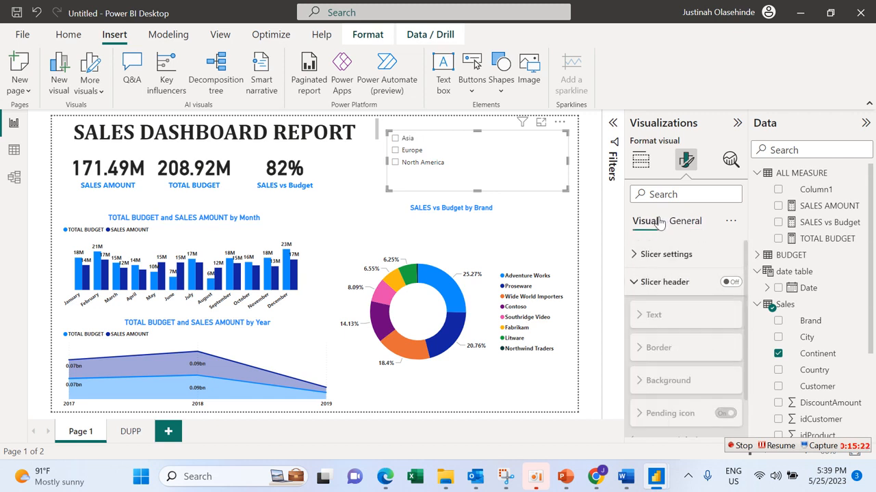
pyautogui.click(645, 284)
pyautogui.click(655, 309)
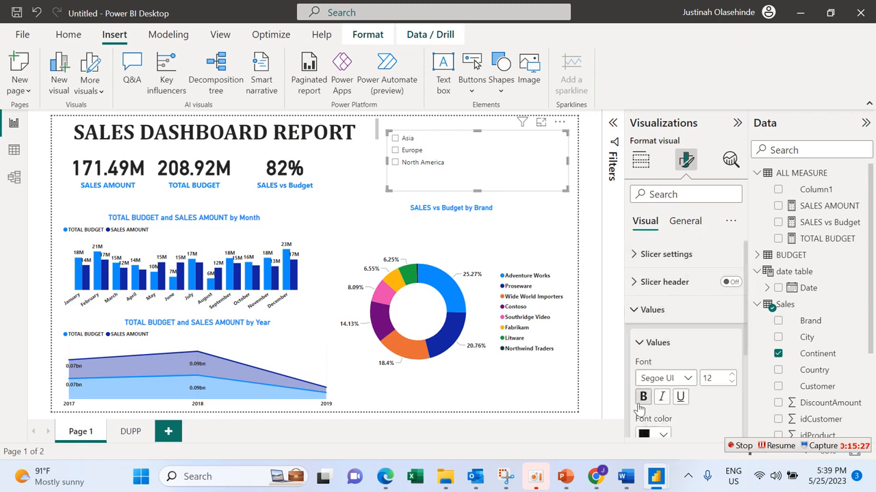
pyautogui.click(641, 398)
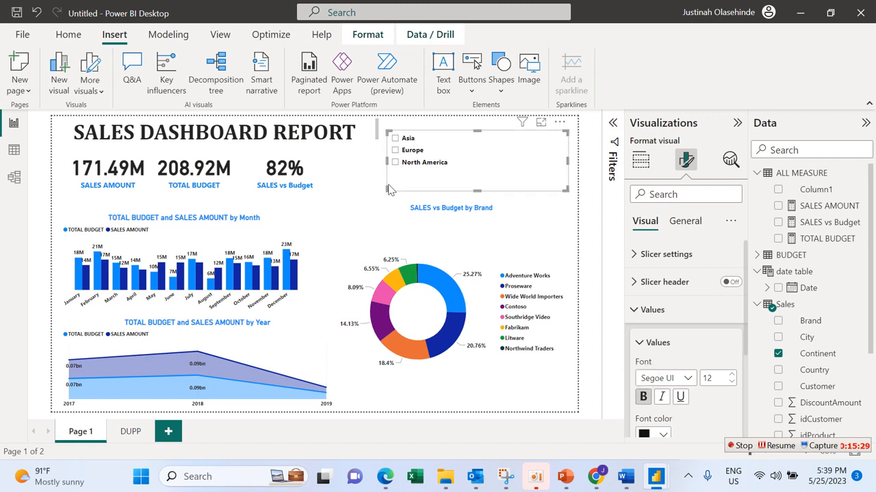
pyautogui.moveTo(388, 190); pyautogui.dragTo(502, 183)
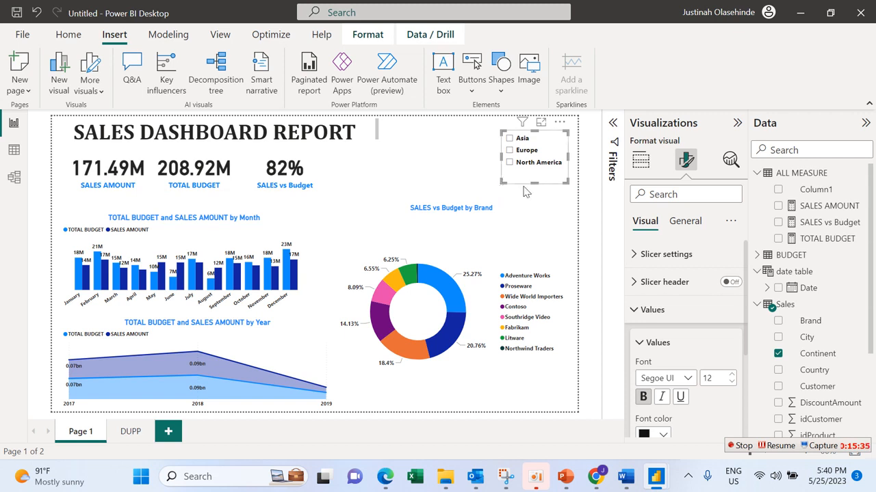
pyautogui.click(565, 209)
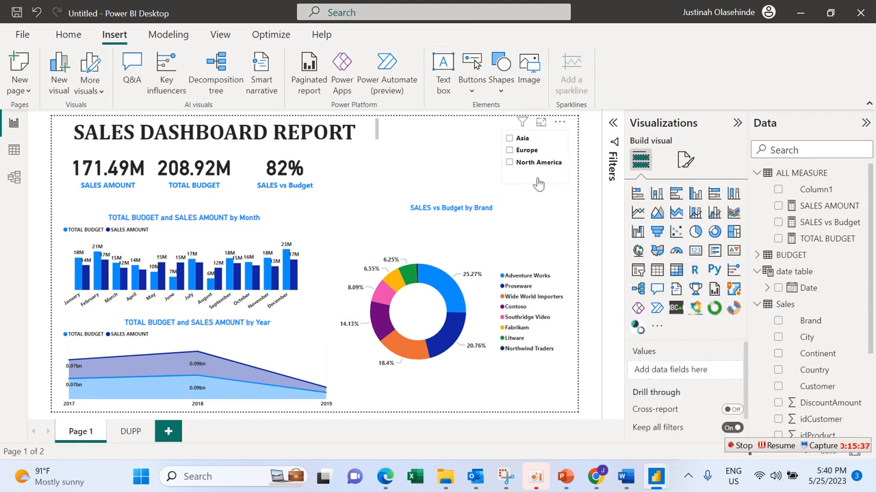
# Step: Test the slicer by filtering the page to Asia, Europe and North America in turn, then clear the selection
pyautogui.click(537, 184)
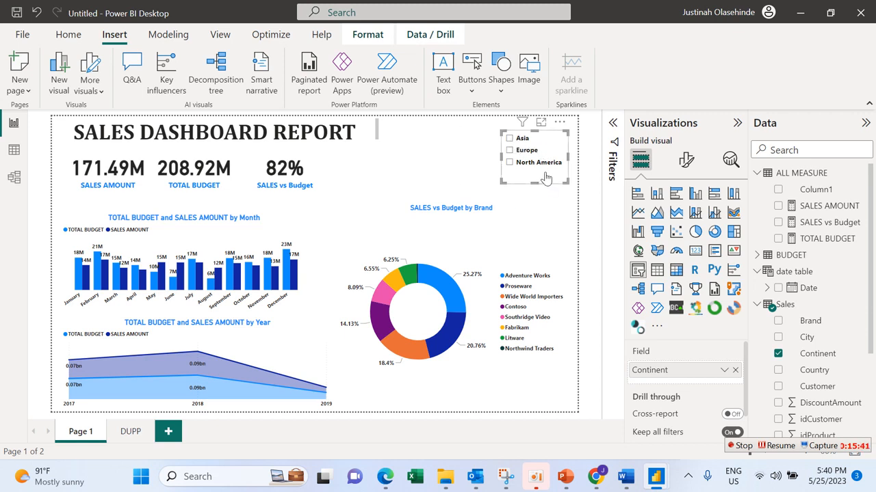
pyautogui.click(508, 139)
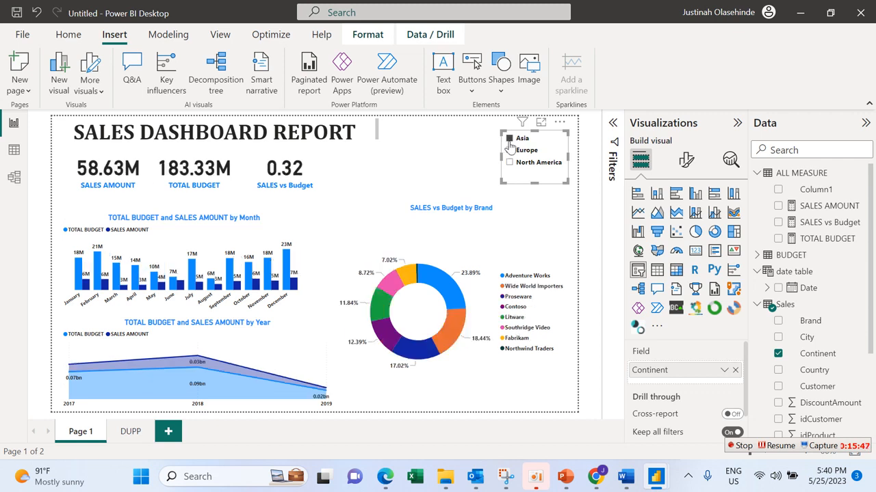
pyautogui.click(509, 150)
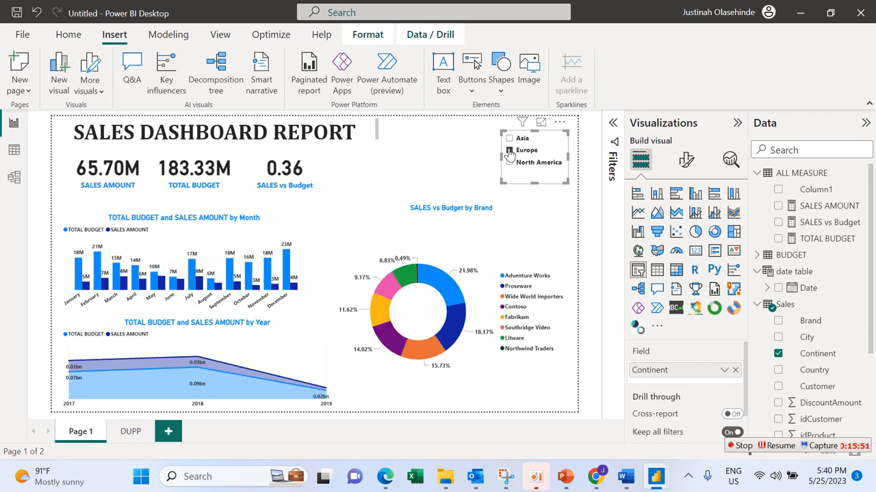
pyautogui.click(509, 162)
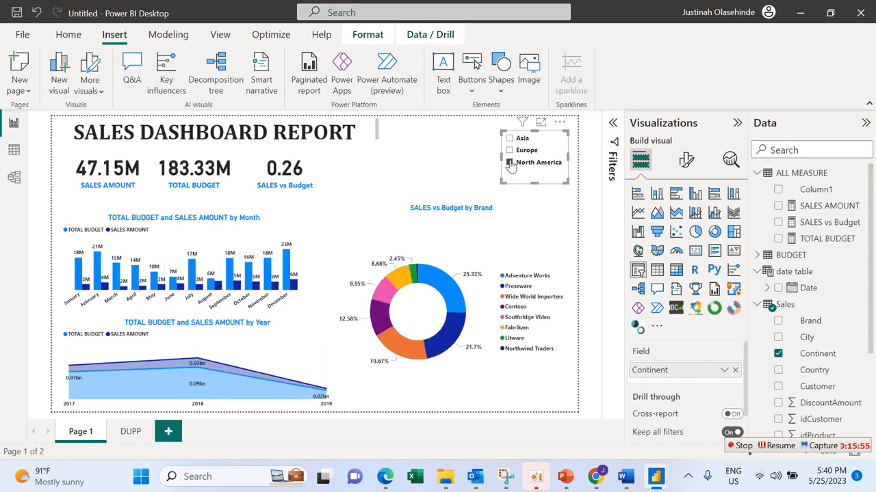
pyautogui.click(510, 164)
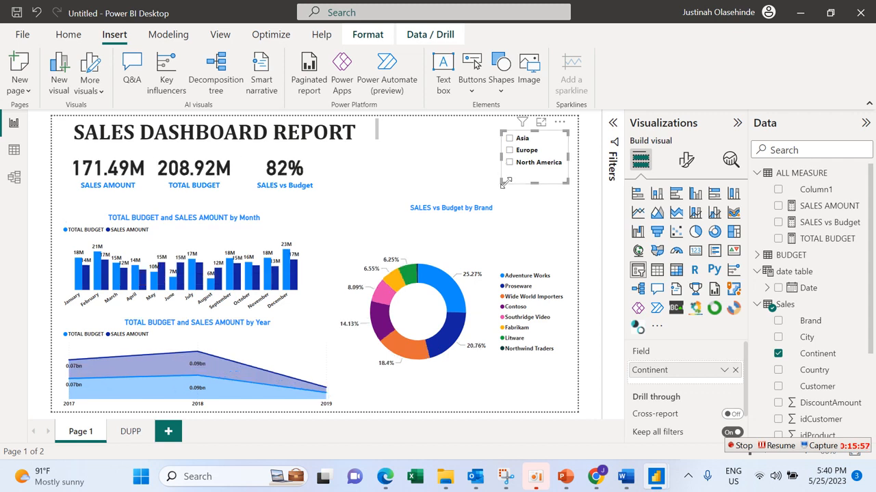
# Step: Adjust the slicer's size so that the full North America label fits
pyautogui.click(506, 184)
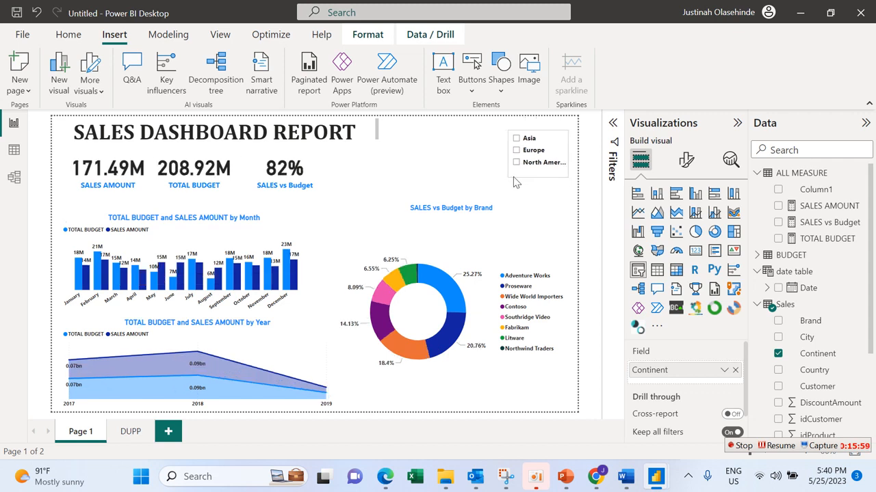
pyautogui.moveTo(508, 187)
pyautogui.mouseDown()
pyautogui.moveTo(498, 181)
pyautogui.moveTo(504, 171)
pyautogui.moveTo(504, 182)
pyautogui.mouseUp()
pyautogui.click(500, 183)
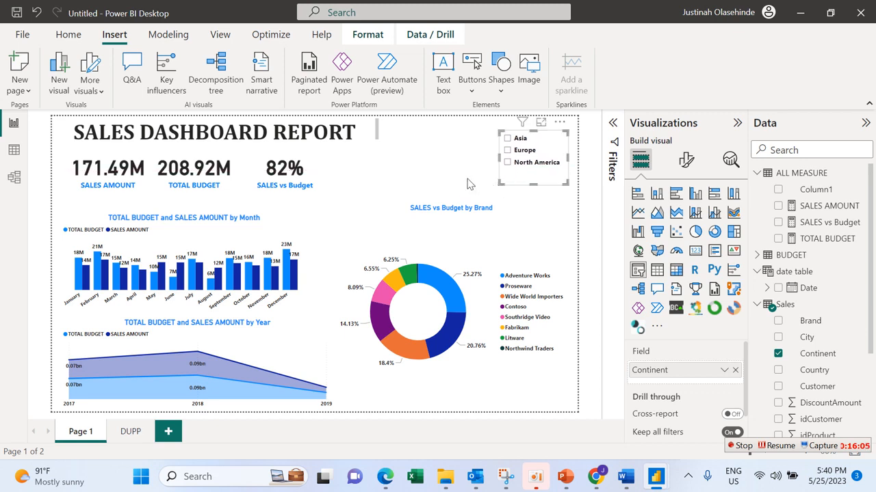
pyautogui.click(384, 176)
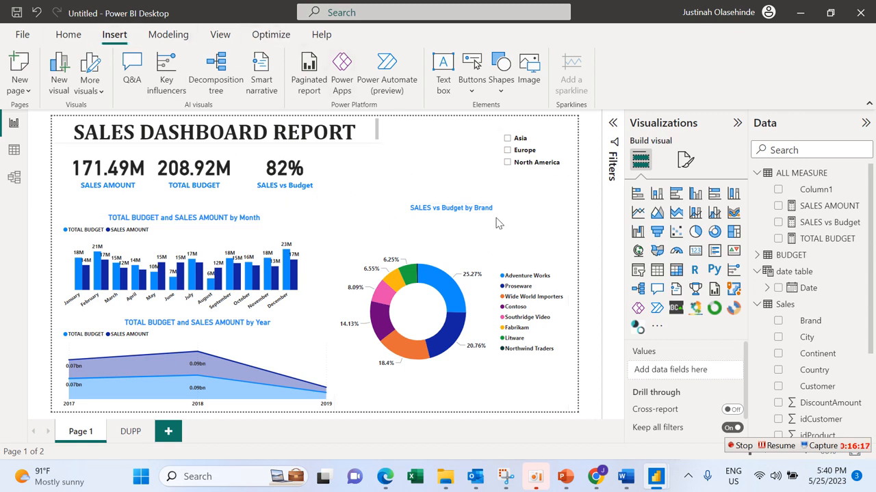
# Step: Apply the dark-background theme from the built-in Power BI themes to the report
pyautogui.click(221, 35)
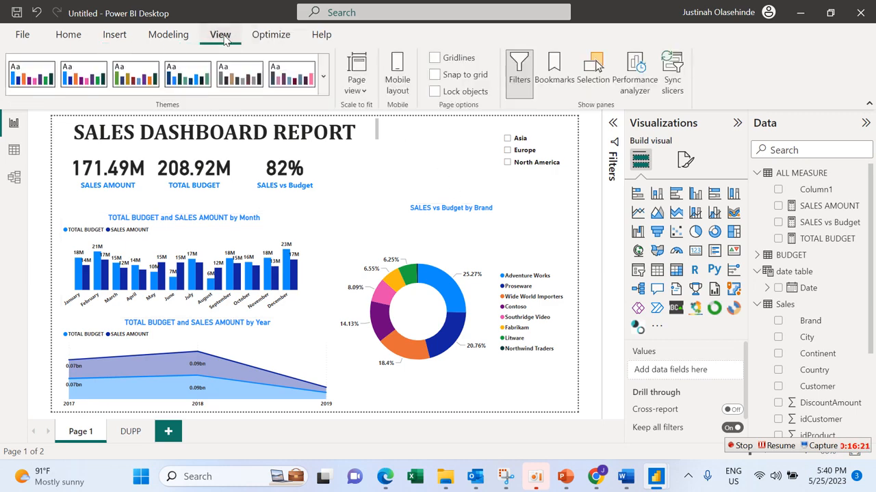
pyautogui.click(323, 76)
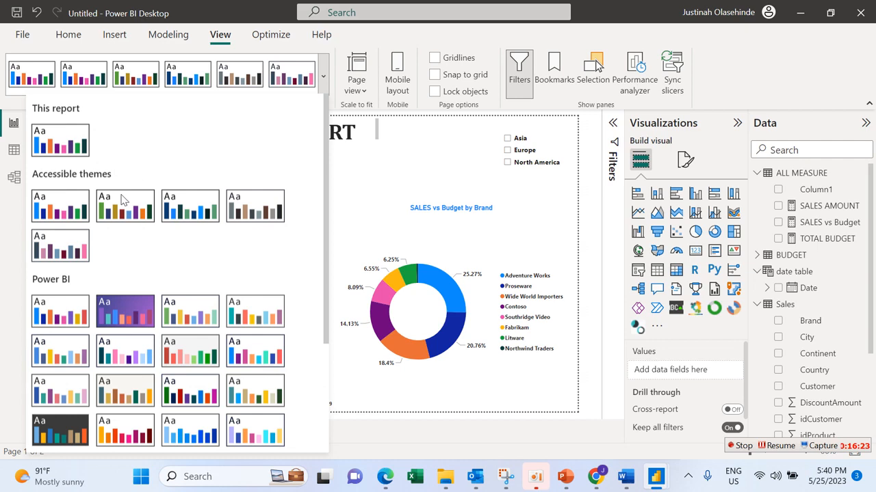
pyautogui.click(76, 437)
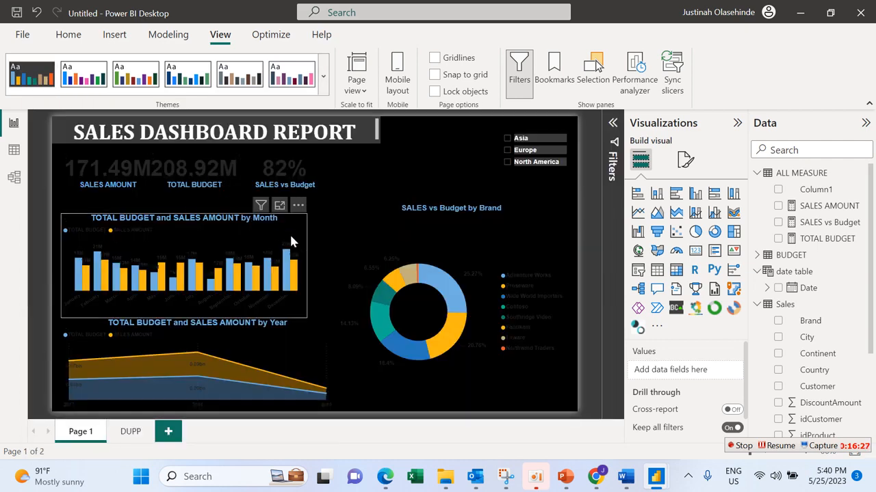
# Step: Try the all-blue theme and the purple-gradient theme from the built-in Power BI themes on the report
pyautogui.click(325, 77)
pyautogui.click(191, 438)
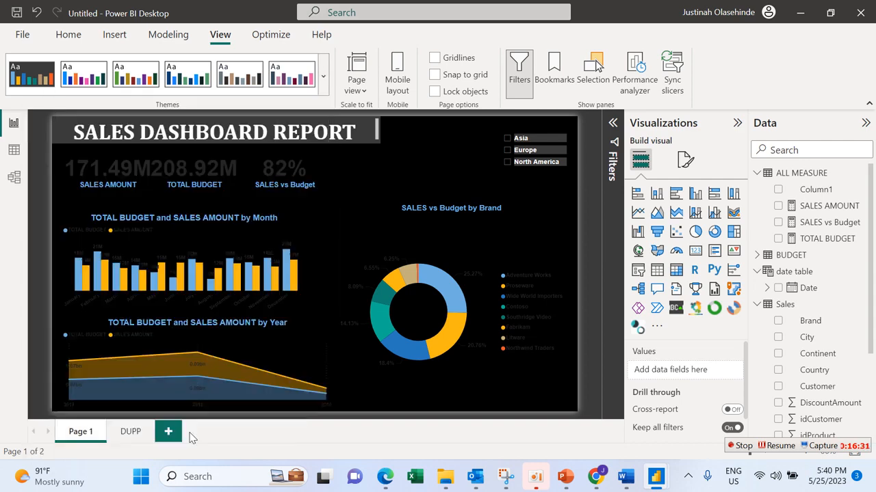
pyautogui.click(325, 77)
pyautogui.click(134, 326)
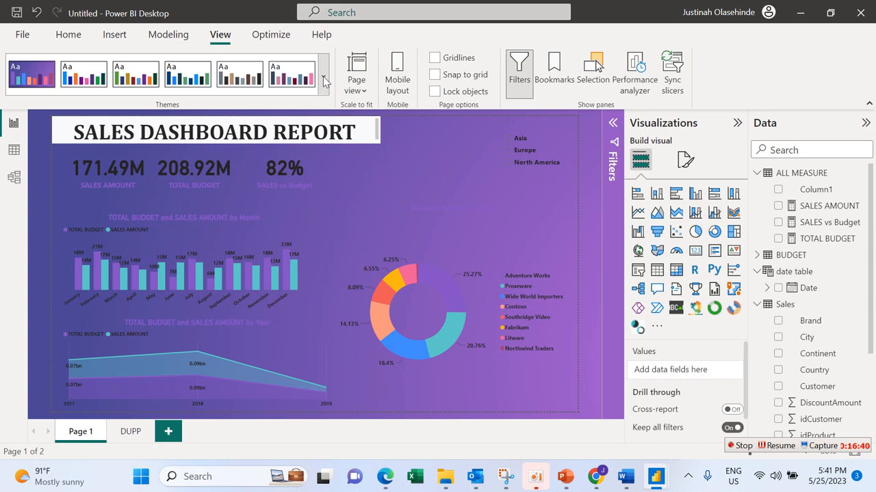
# Step: Apply the first accessible theme, with a white background and blue, navy and orange data colours, to the report
pyautogui.click(323, 79)
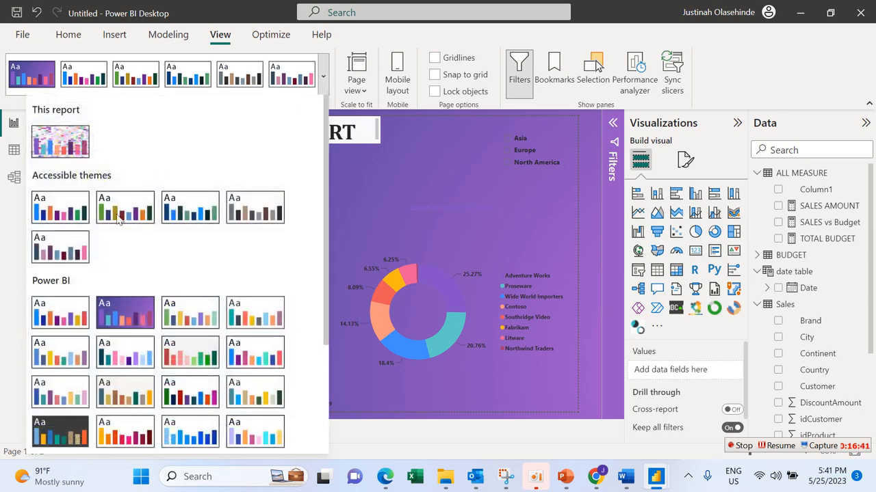
pyautogui.click(60, 218)
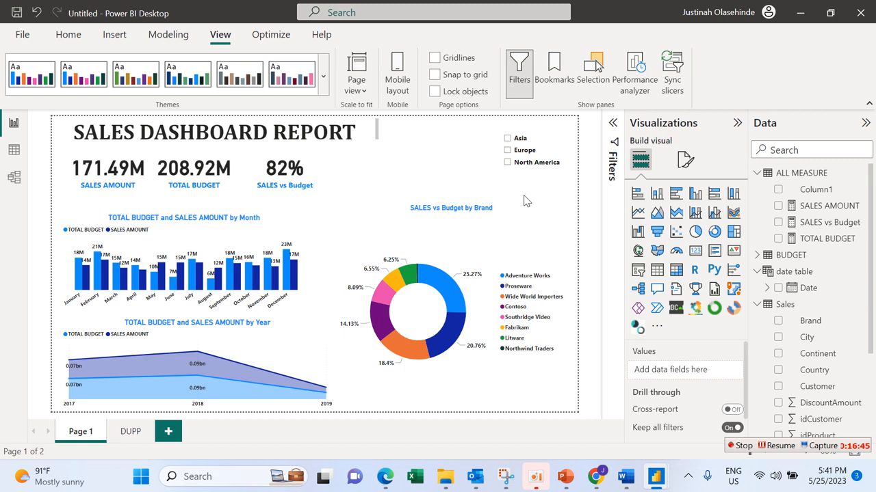
# Step: Shrink the SALES vs Budget by Brand donut chart slightly from its lower-left corner
pyautogui.moveTo(505, 482)
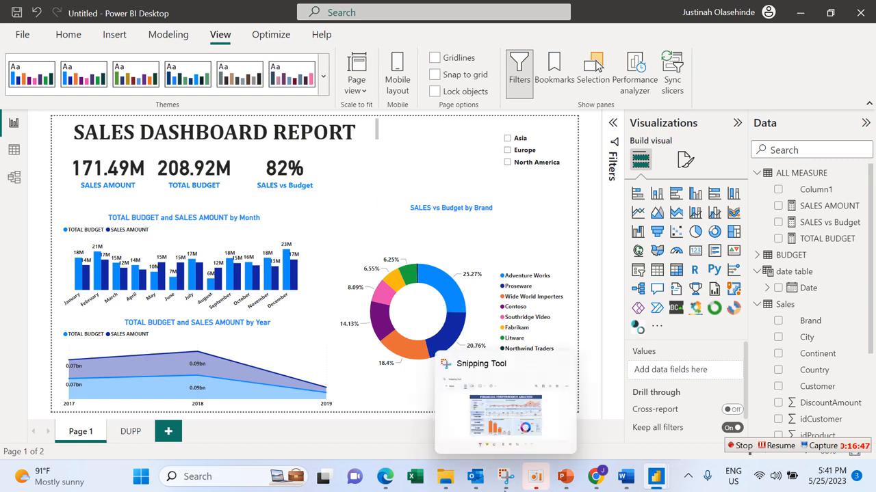
pyautogui.moveTo(339, 414); pyautogui.dragTo(349, 404)
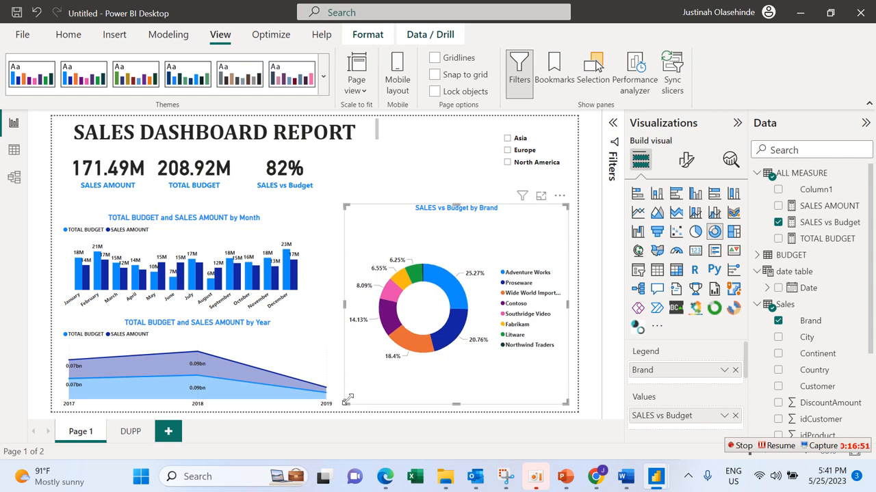